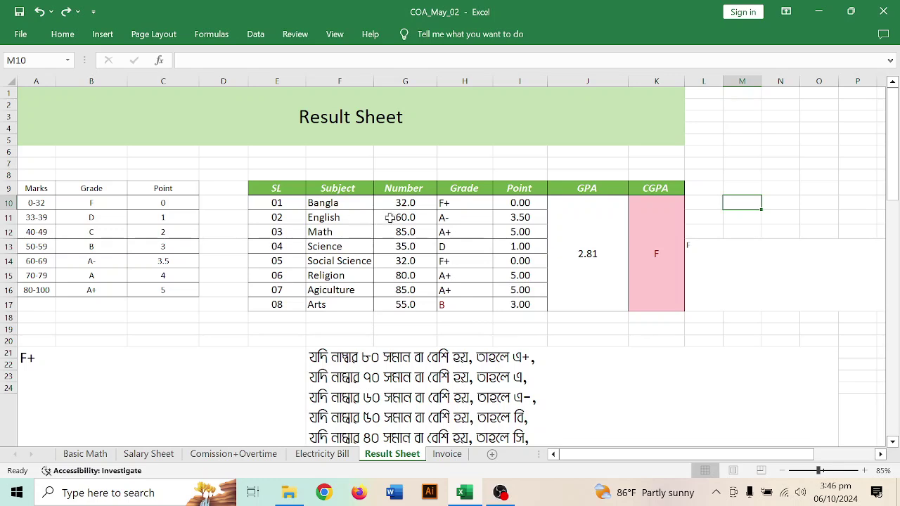
Inspect the Grade and Point formulas for Bangla and English and the formulas in the GPA and CGPA cells.
click(404, 206)
click(451, 204)
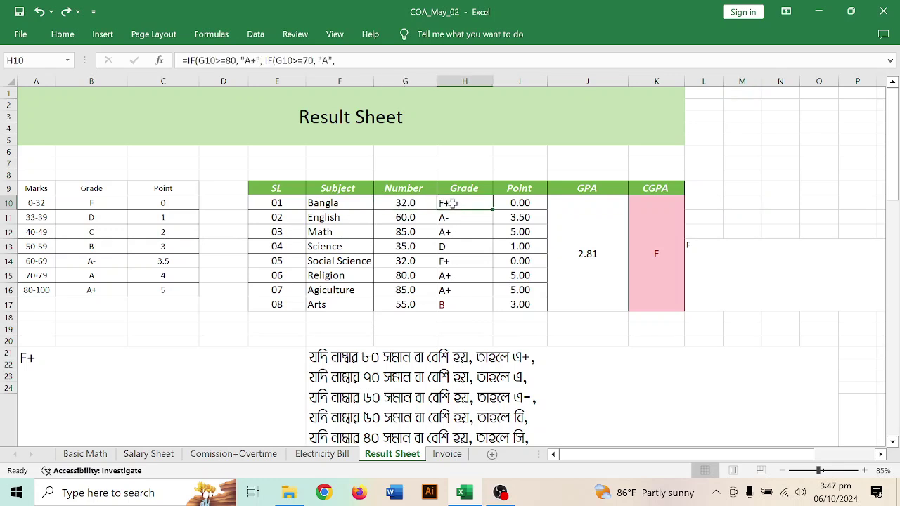
click(512, 204)
click(576, 216)
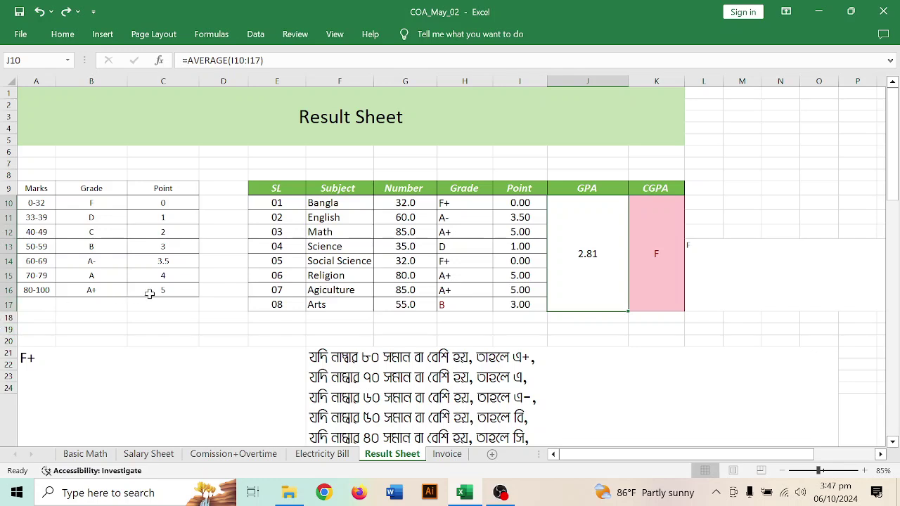
click(428, 220)
click(471, 218)
click(521, 215)
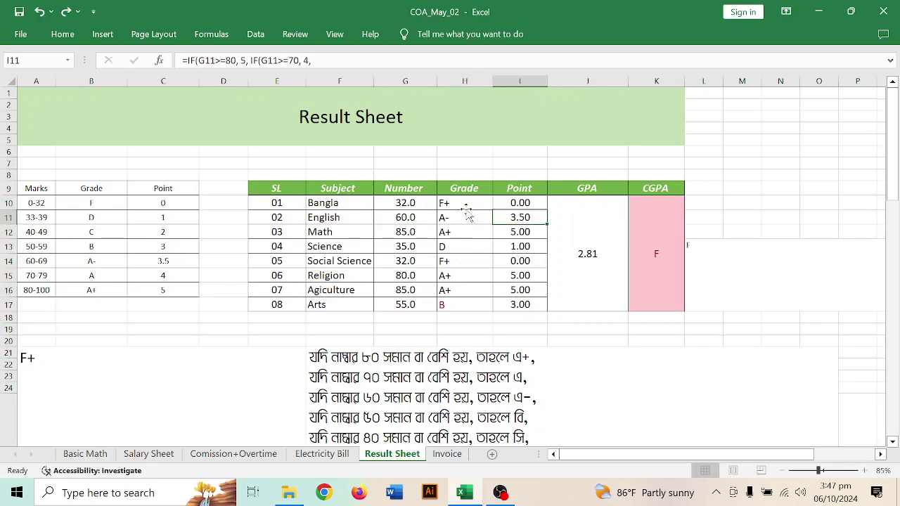
click(576, 252)
click(665, 227)
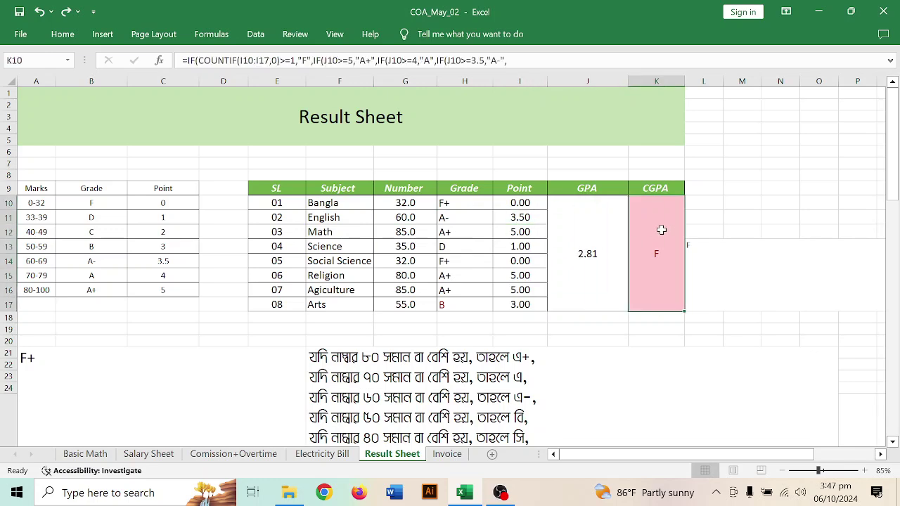
Compare the GPA and CGPA formulas with the Point values of all eight subjects.
click(597, 228)
click(664, 222)
click(596, 242)
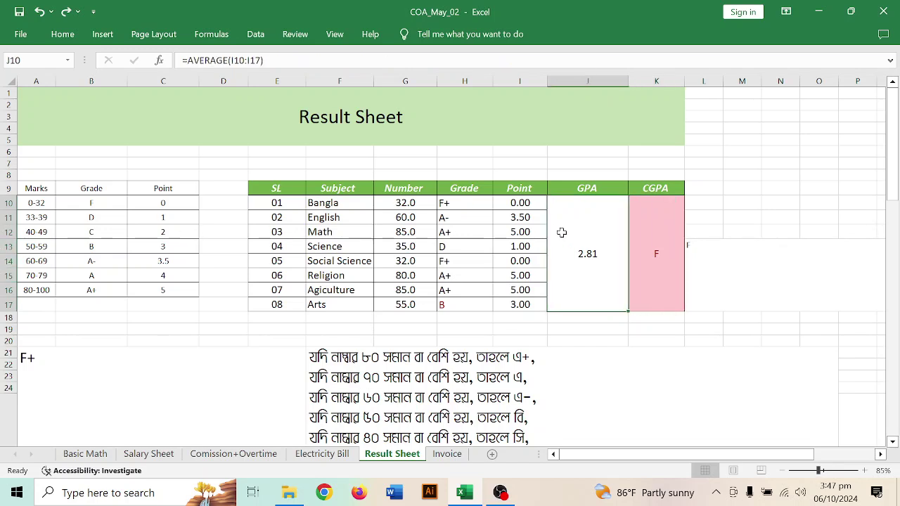
drag(519, 203, 518, 309)
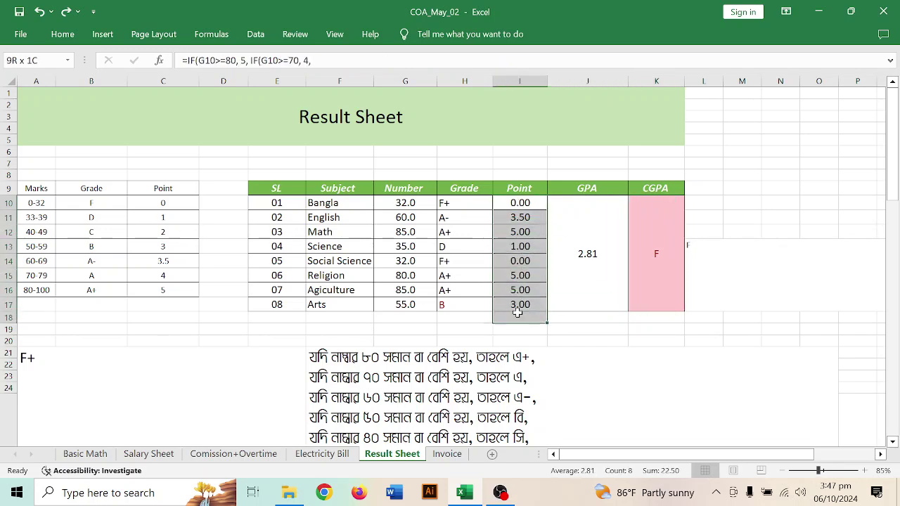
click(604, 253)
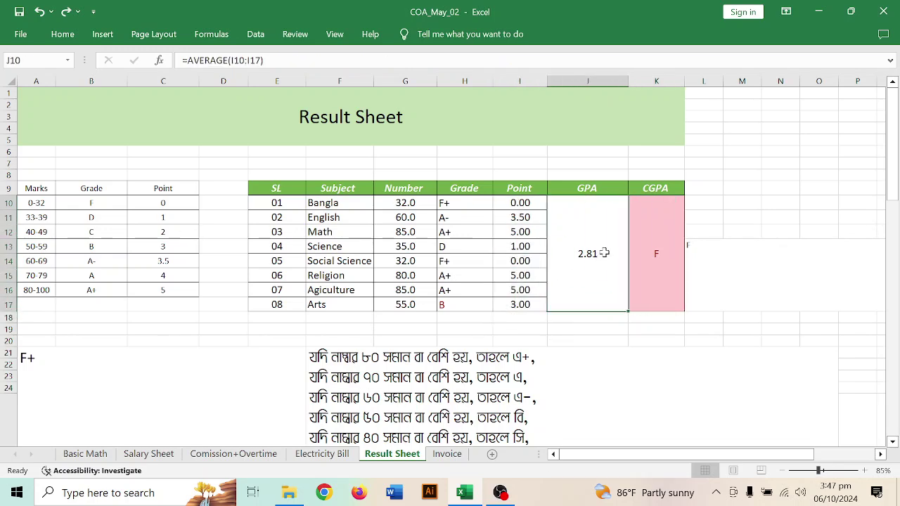
click(668, 248)
drag(519, 203, 525, 304)
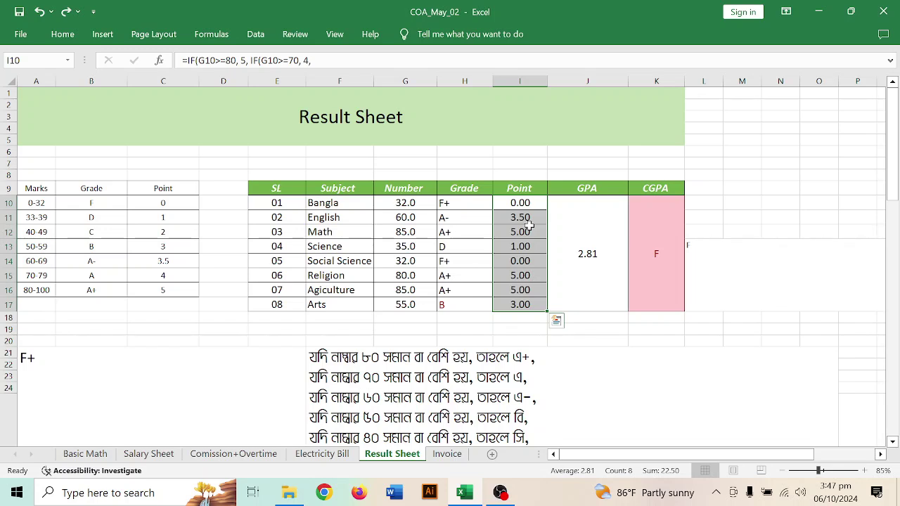
click(664, 232)
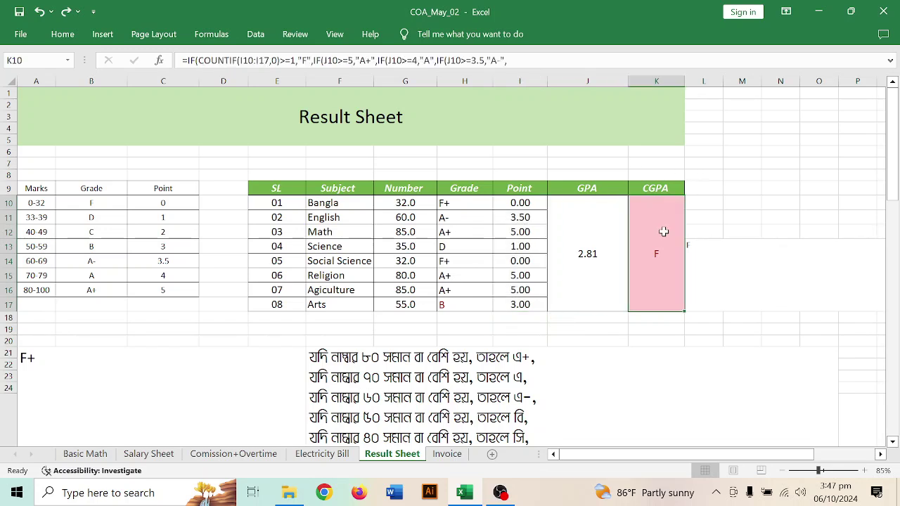
Clear the Grade, Point, GPA and CGPA results in H10:K17 and widen the Grade column to several times its width.
drag(462, 205, 632, 296)
key(Delete)
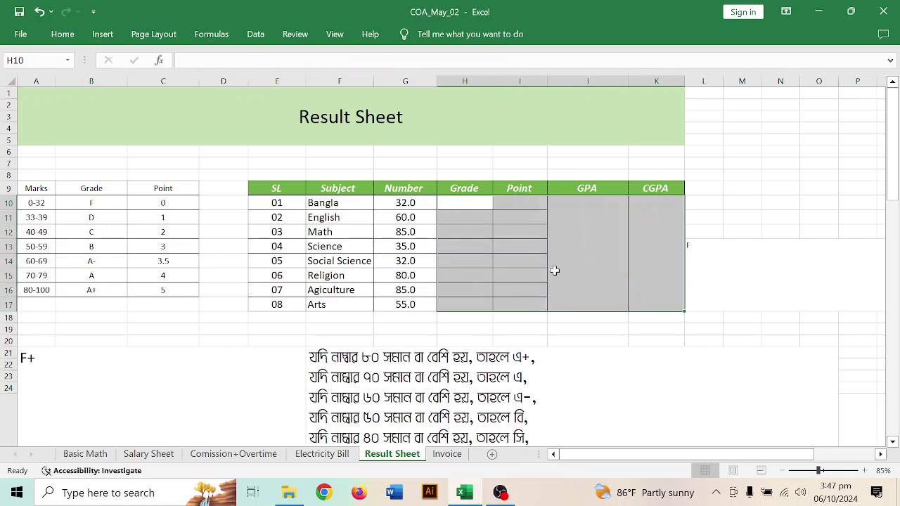
click(512, 246)
drag(492, 81, 725, 83)
Set the font size of Bangla's Grade cell H10 to 36.
click(511, 204)
click(62, 34)
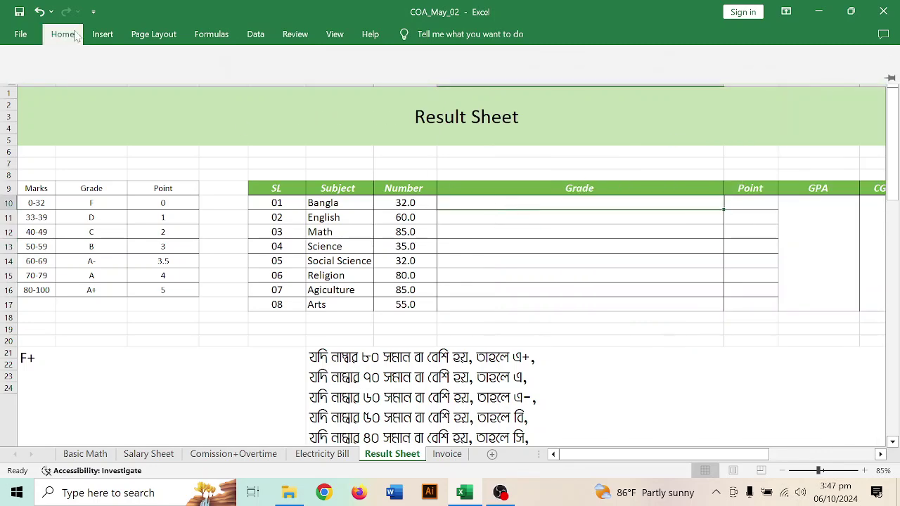
click(190, 62)
click(190, 62)
click(190, 62)
click(190, 61)
click(190, 62)
click(190, 62)
click(190, 62)
click(190, 62)
click(190, 62)
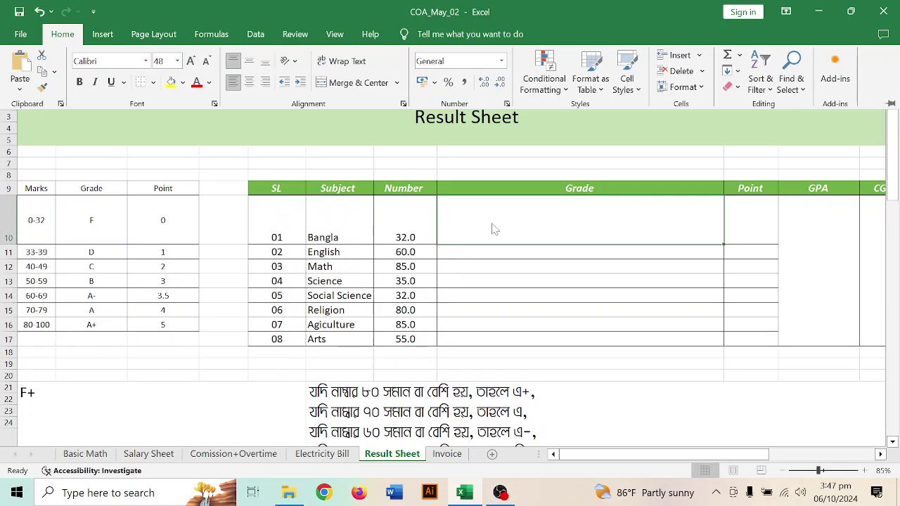
click(207, 61)
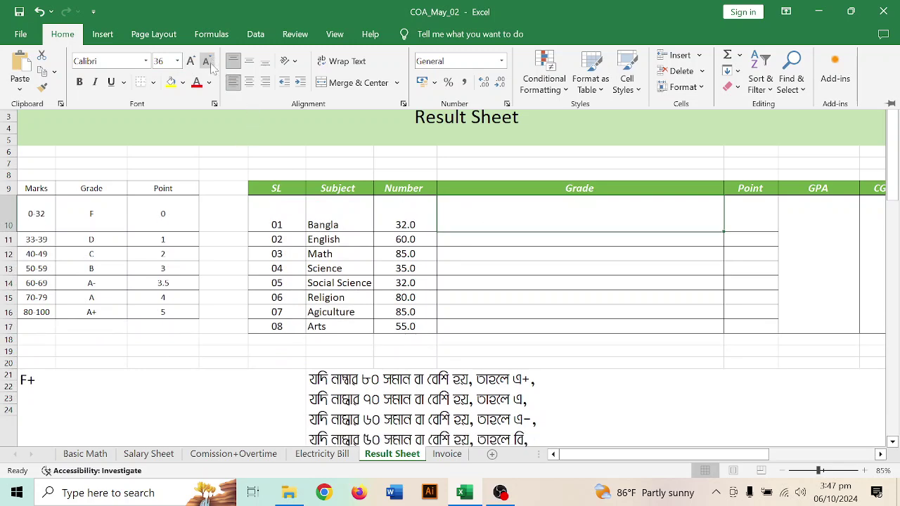
Begin a formula with = in Bangla's Grade cell H10.
click(463, 215)
double_click(474, 217)
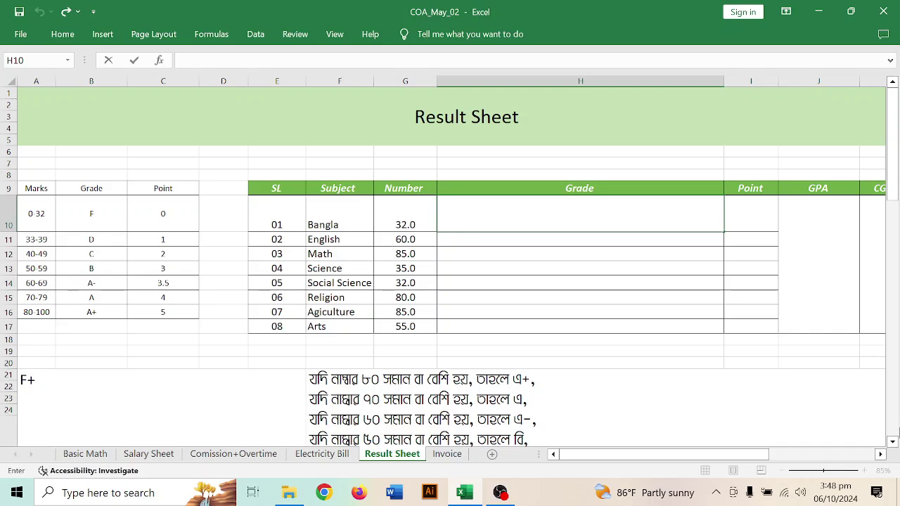
text(=)
text(IF()
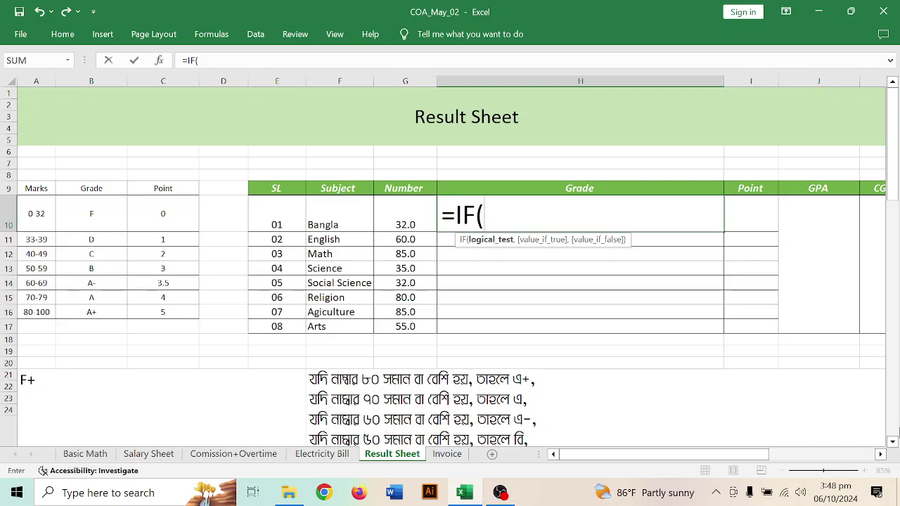
text(g10)
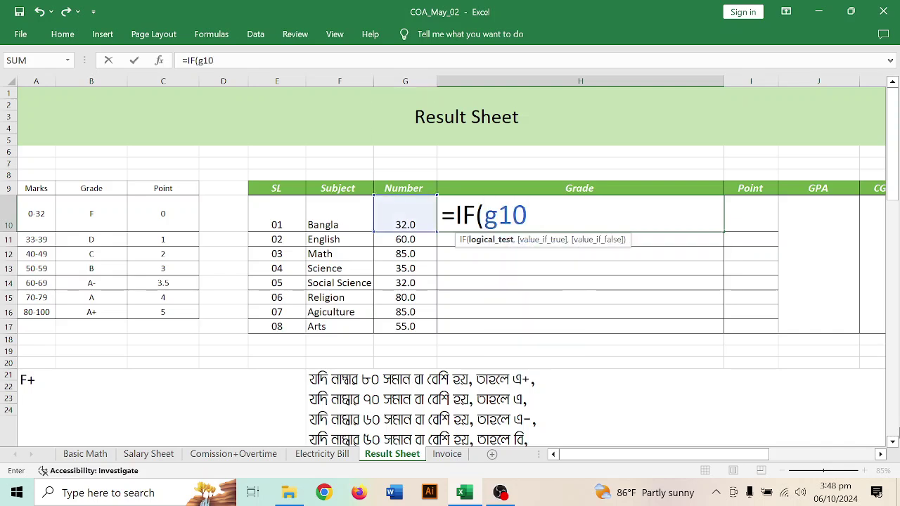
key(BackSpace)
key(BackSpace)
key(BackSpace)
text(G1)
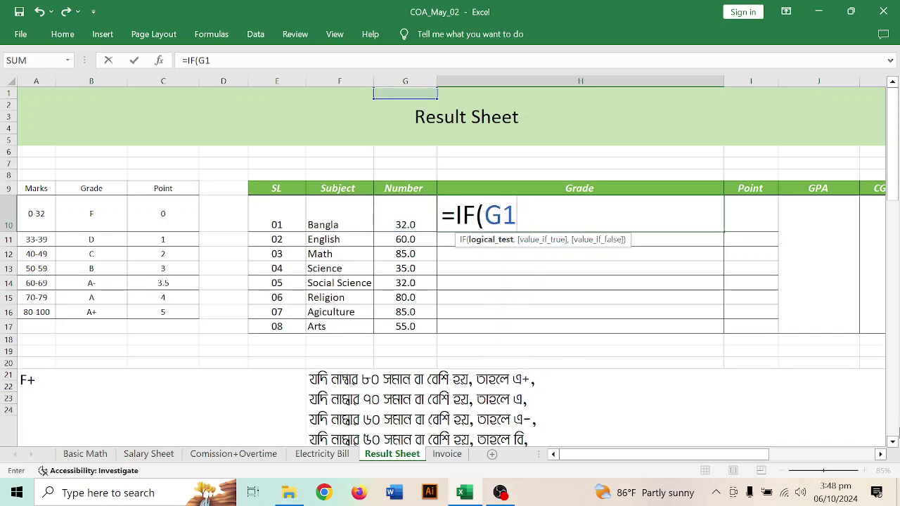
text(0<)
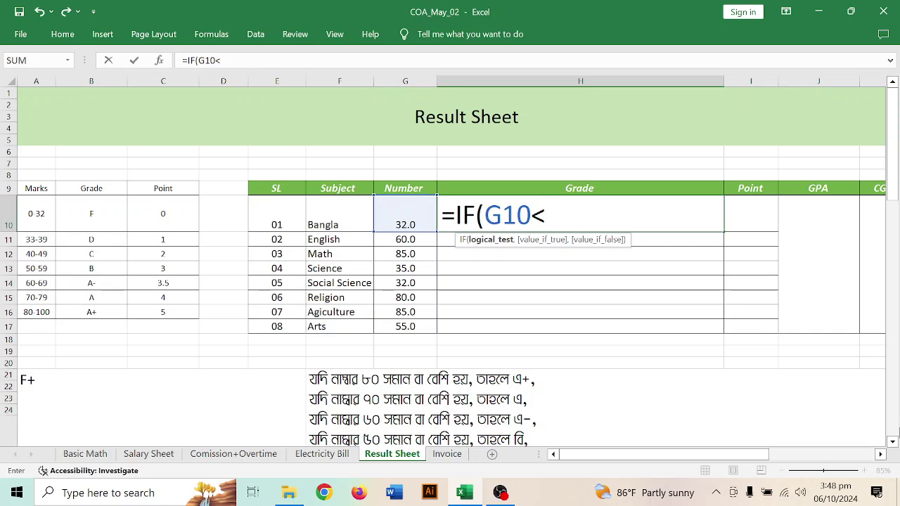
text(33,)
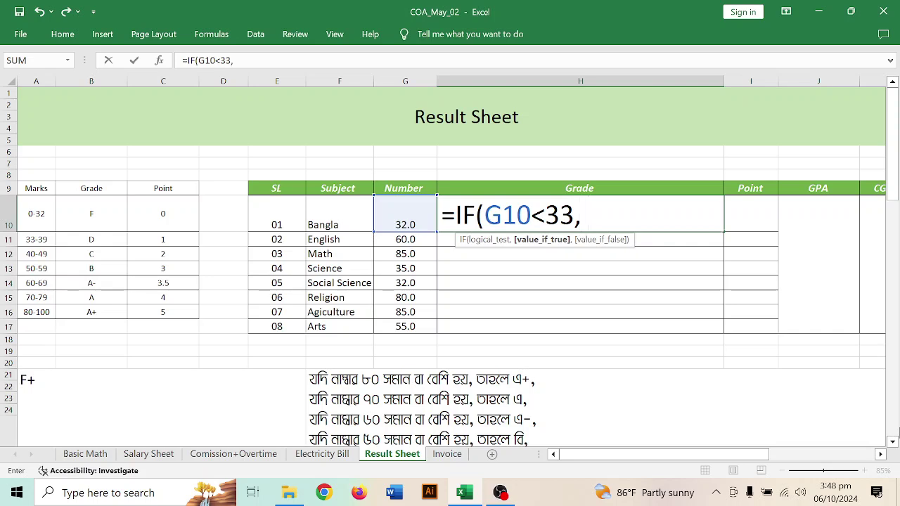
text(")
text(f)
key(BackSpace)
text(F:)
text(")
text(,)
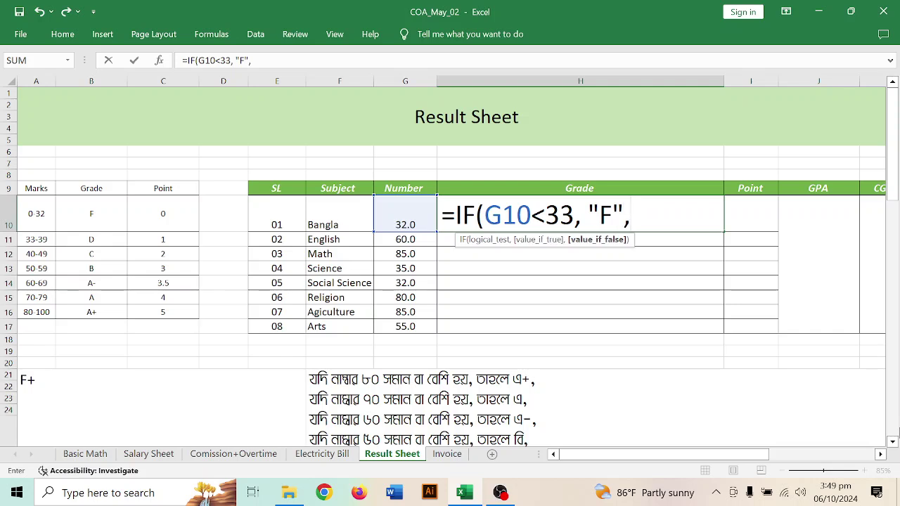
key(BackSpace)
key(BackSpace)
key(BackSpace)
key(BackSpace)
key(BackSpace)
key(BackSpace)
key(BackSpace)
key(BackSpace)
key(BackSpace)
key(BackSpace)
key(BackSpace)
key(BackSpace)
key(BackSpace)
key(BackSpace)
key(BackSpace)
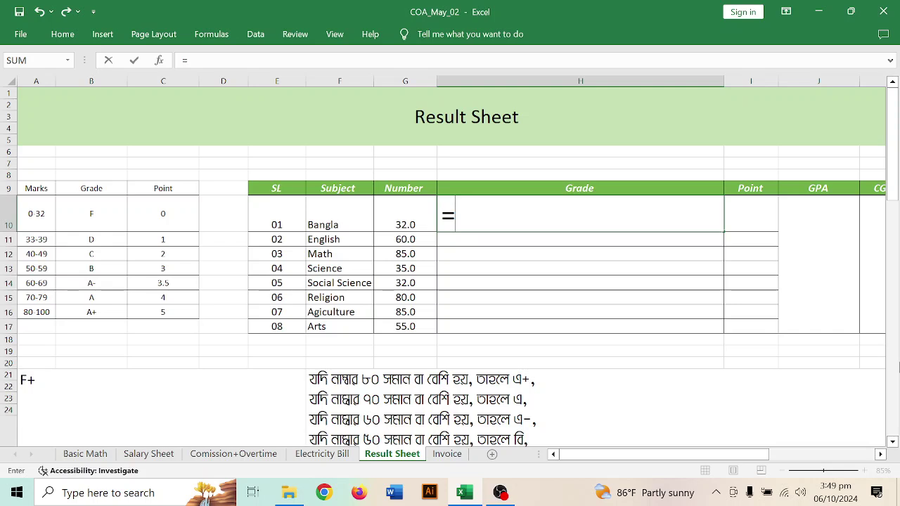
Enter IF(G10<33, "F", as the first condition of the grade formula in H10.
text(IF()
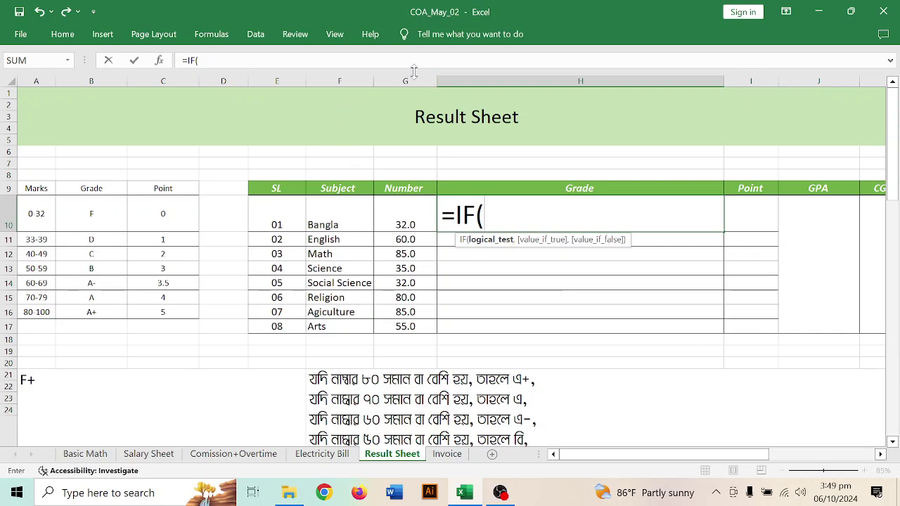
click(411, 217)
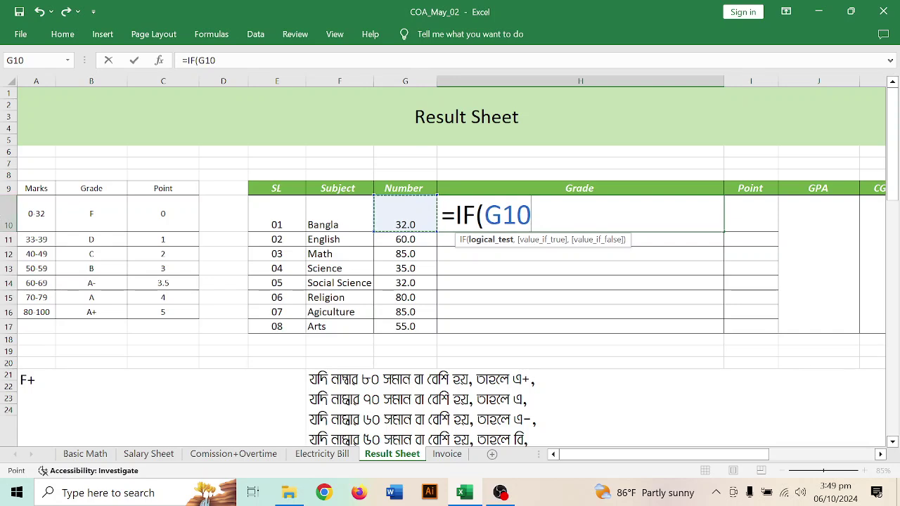
text(<)
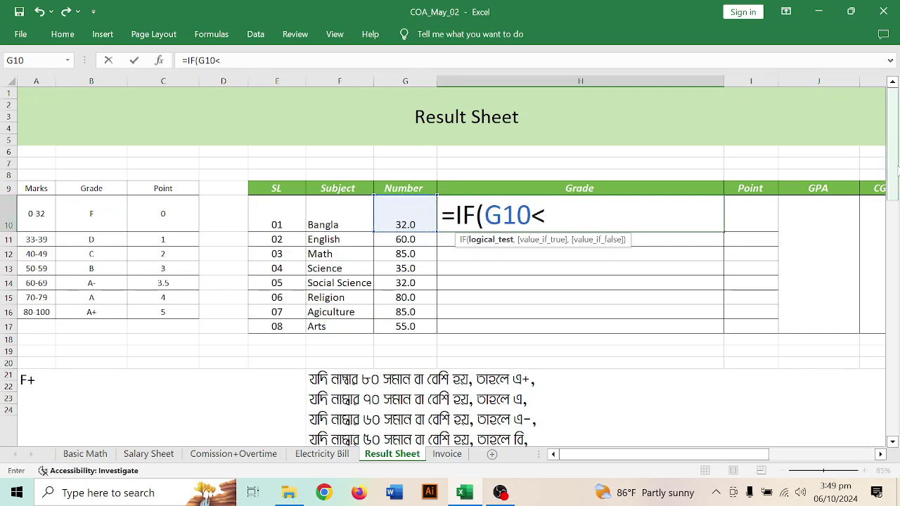
text(33)
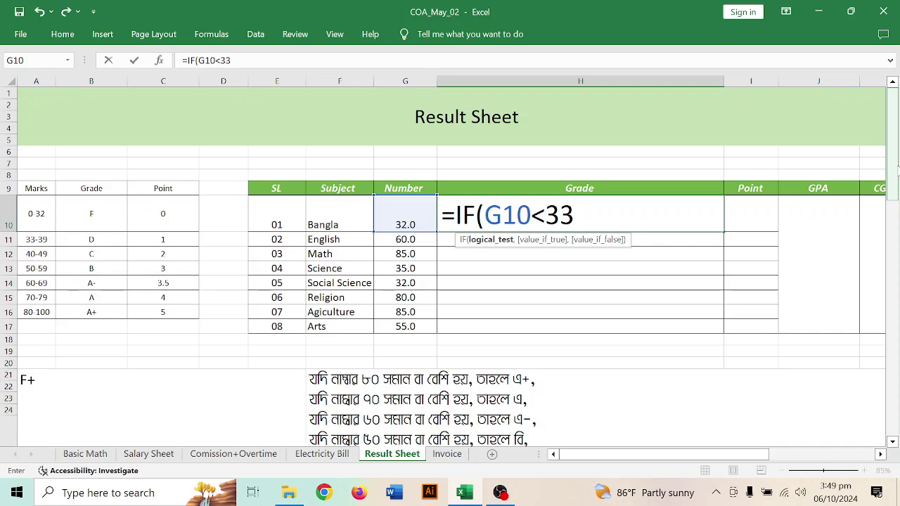
text(, "f)
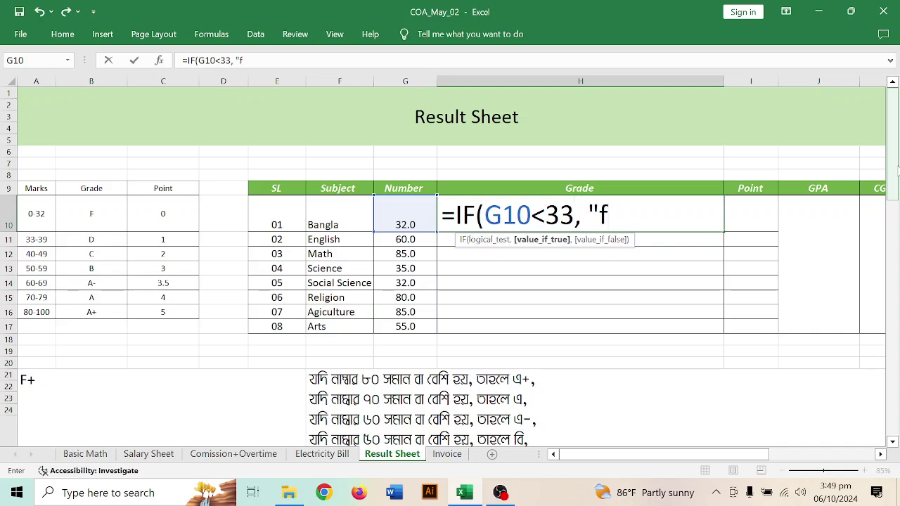
key(BackSpace)
text(F)
text("F)
text(,)
Add the nested condition IF(G10<40, "D", on a new line of the H10 grade formula.
key(alt+Return)
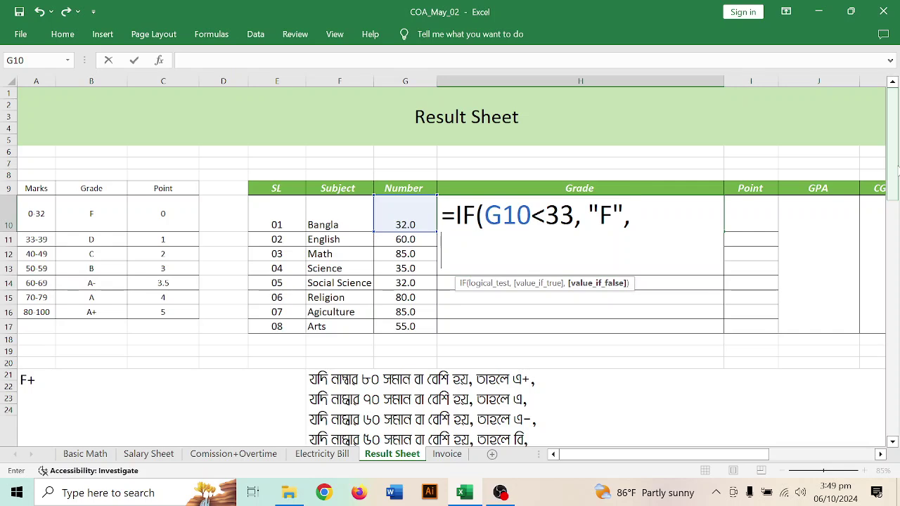
text(IF()
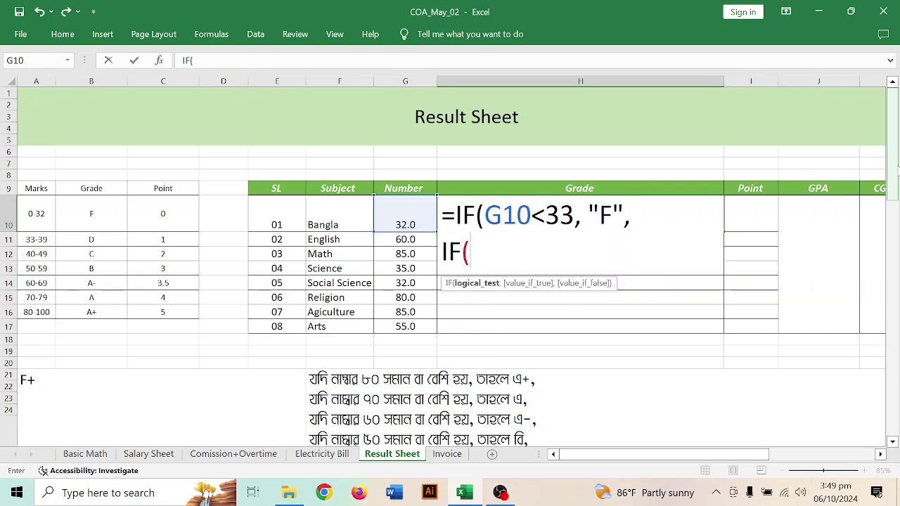
text(G10)
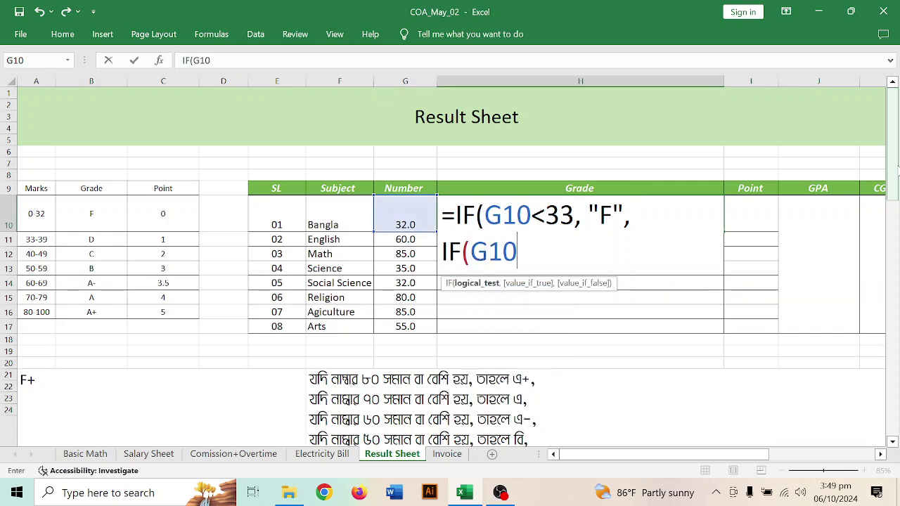
text(<40)
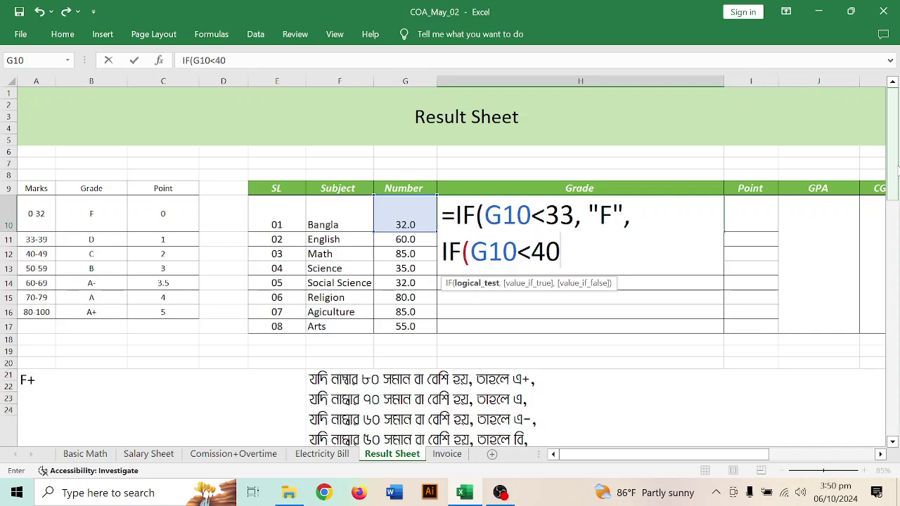
text(, )
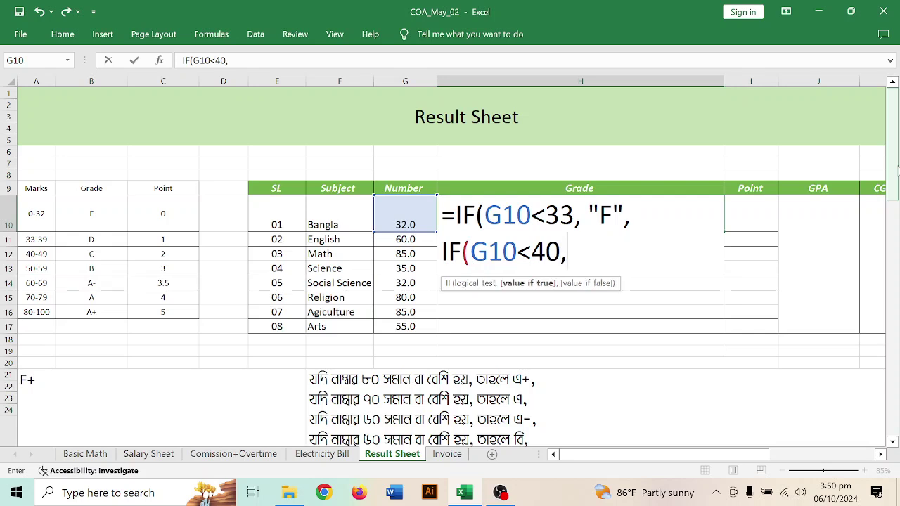
text("D")
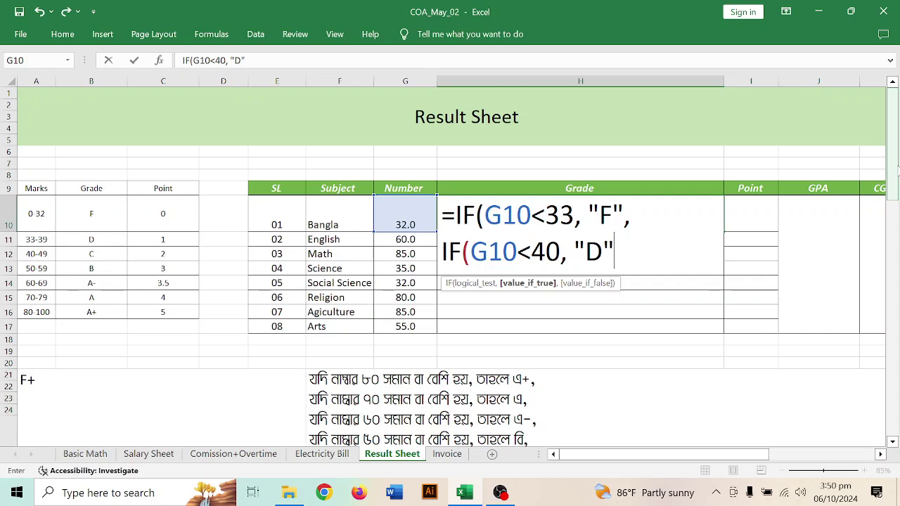
text(,)
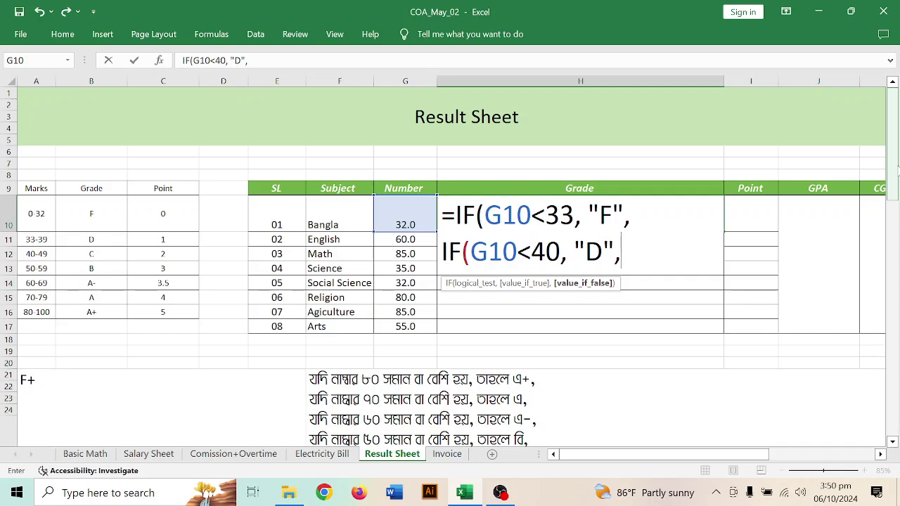
Add the nested condition IF(G10<50, "C", on a new line of the H10 grade formula.
key(alt+Return)
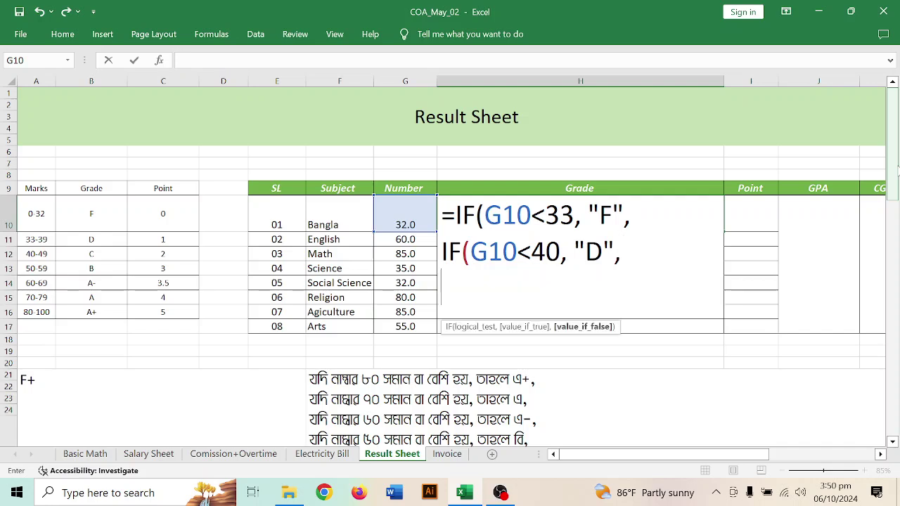
text(IF()
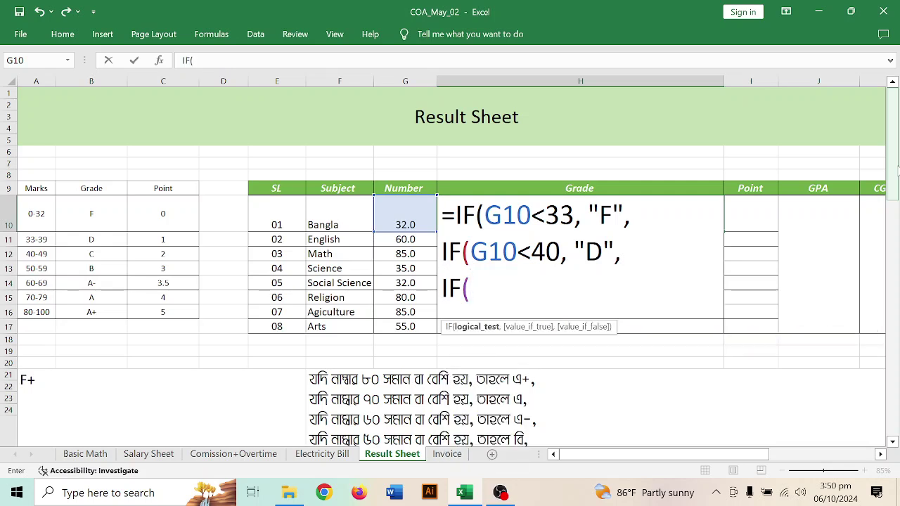
text(G10)
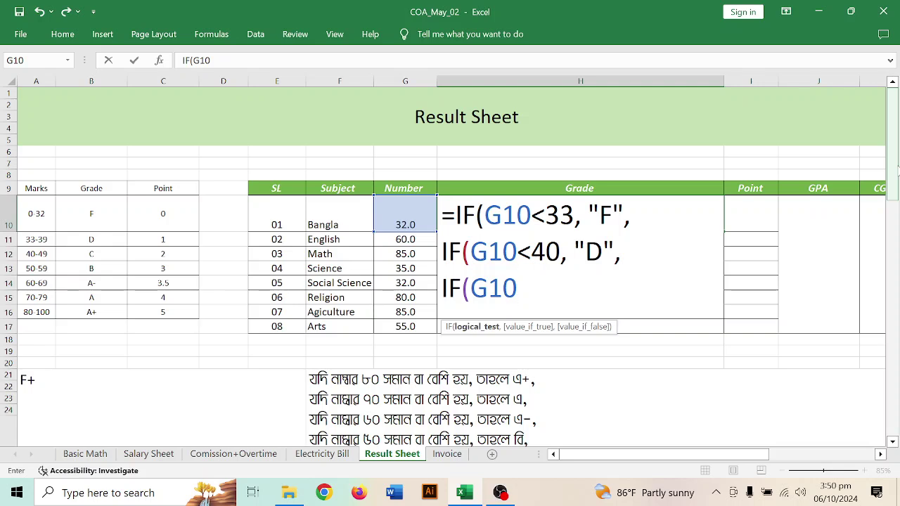
text(<50)
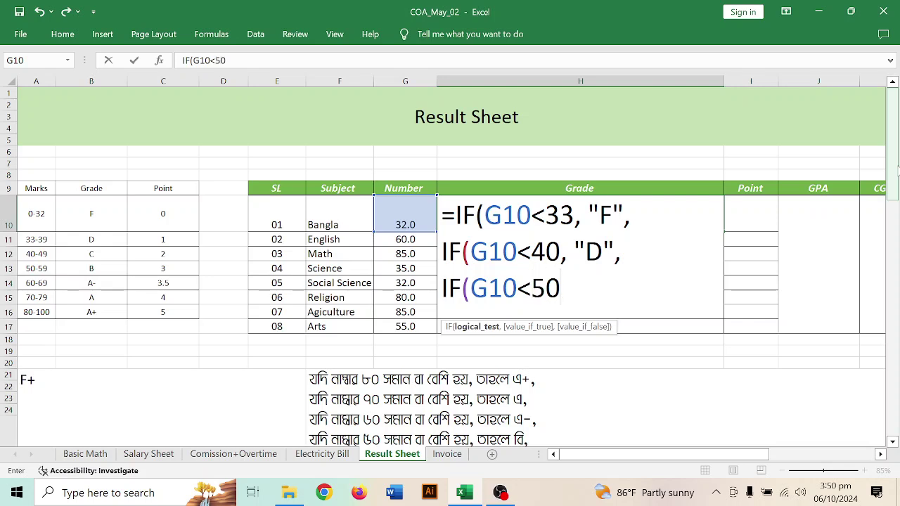
text(, ")
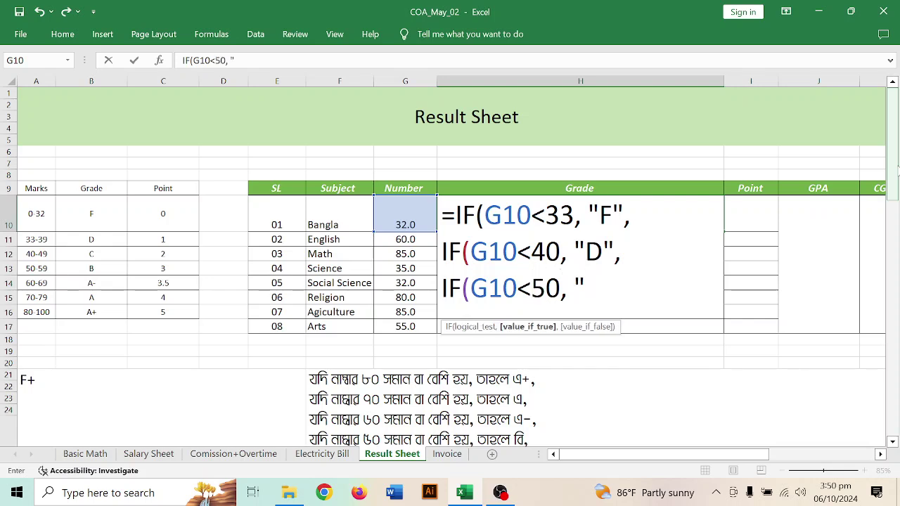
text(C",)
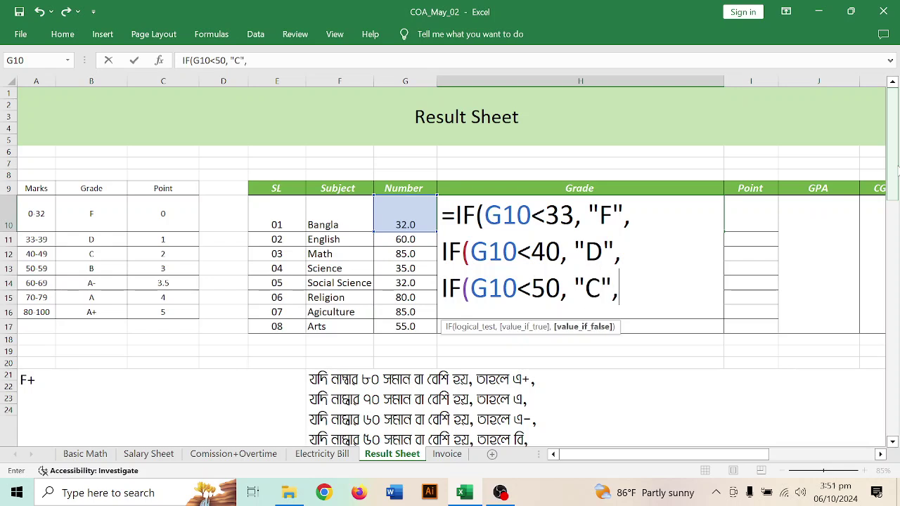
Add the nested condition IF(G10<60, "B", on a new line of the H10 grade formula.
key(alt+Return)
text(I)
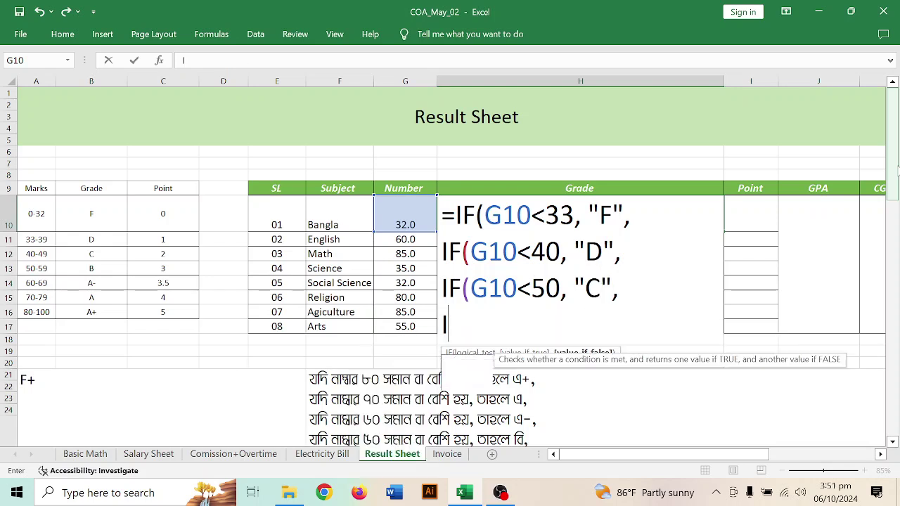
text(F(G10<6)
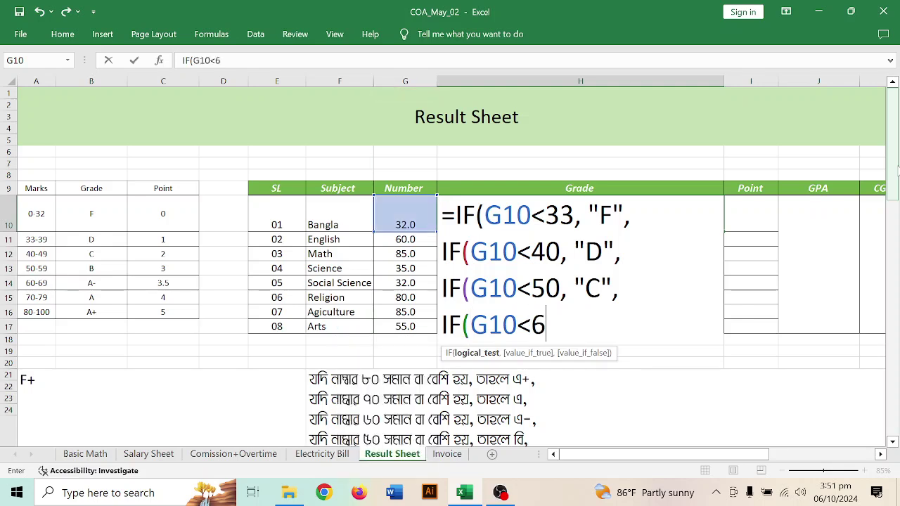
text(0, ")
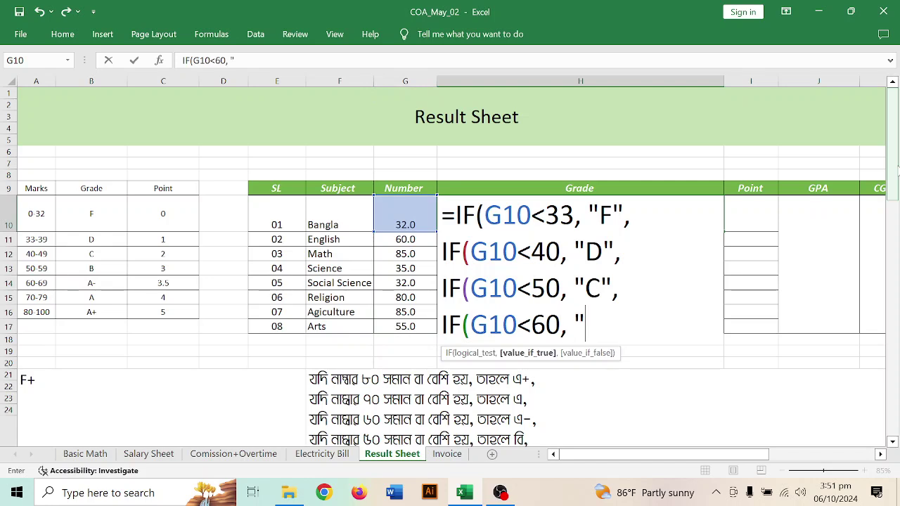
text(B",)
Add the nested condition IF(G10<70, "A-", on a new line of the H10 grade formula.
key(alt+Return)
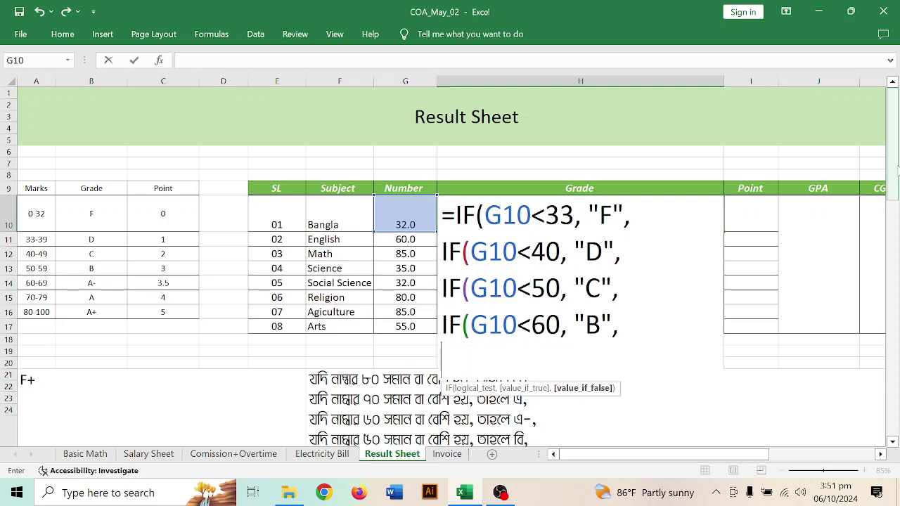
text(I)
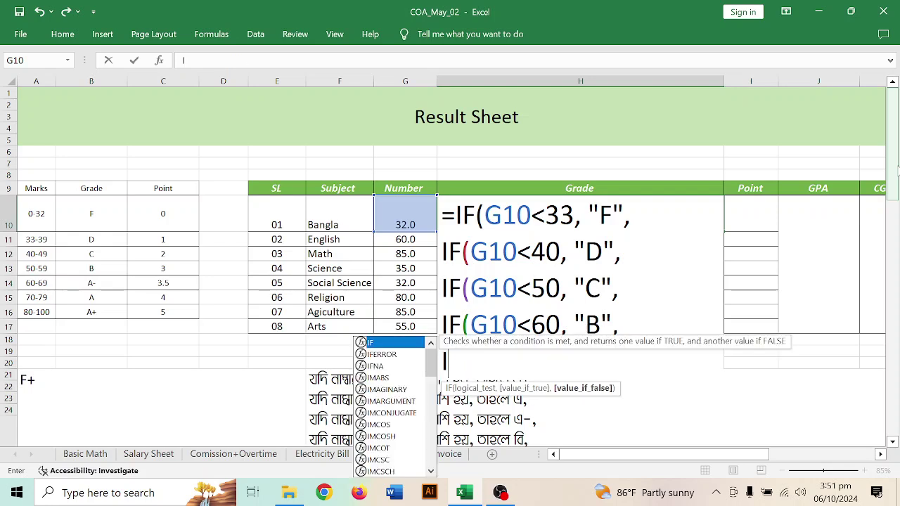
text(F(G)
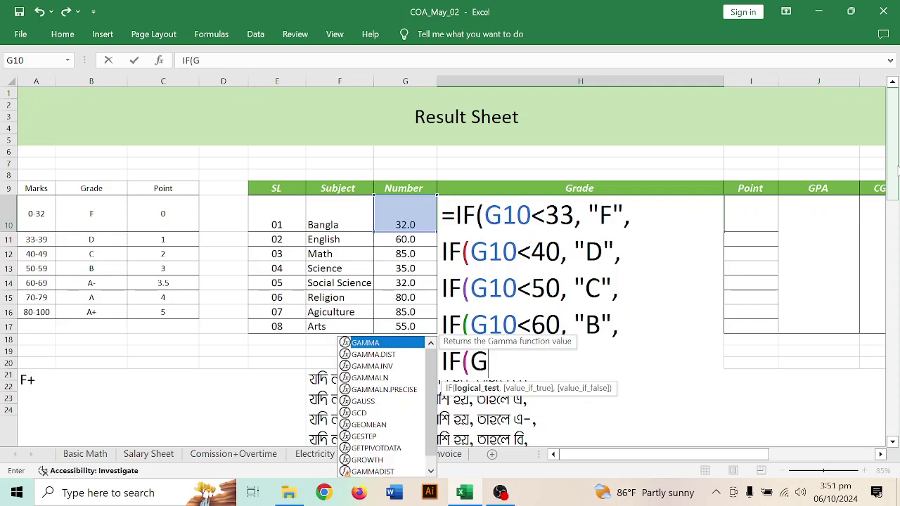
text(10)
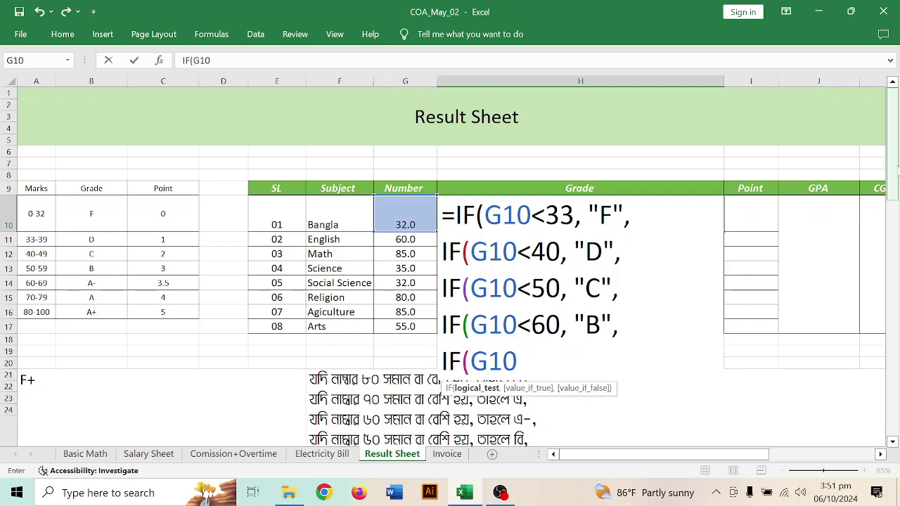
text(<70,)
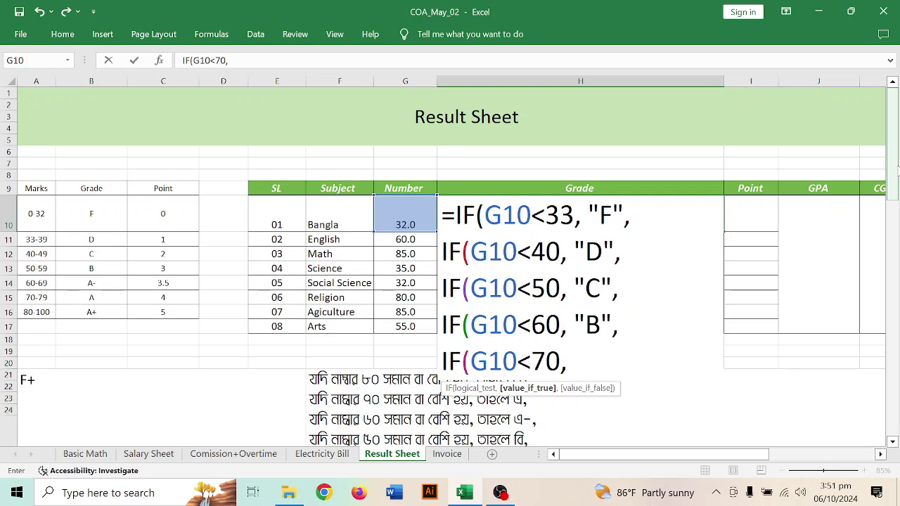
text("a)
key(BackSpace)
text(A-",)
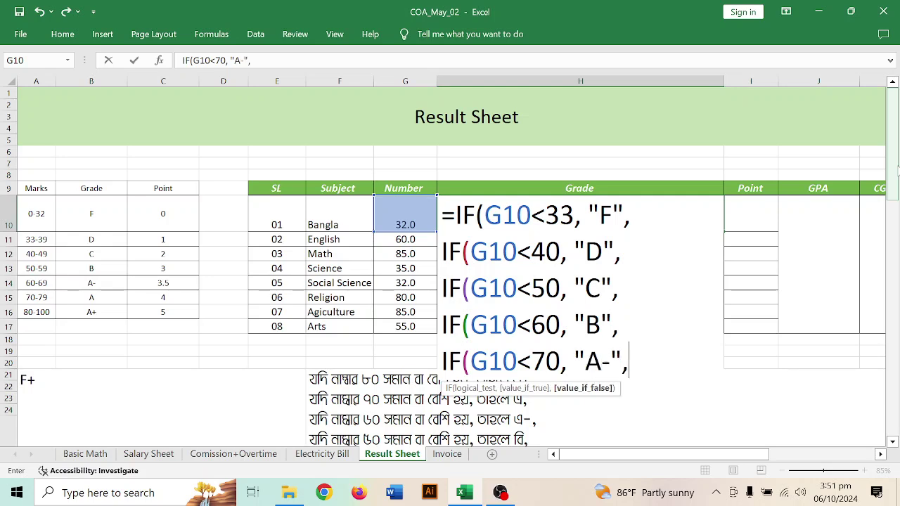
Add the nested condition IF(G10<80, "A", on a new line of the H10 grade formula.
key(alt+Return)
text(IF)
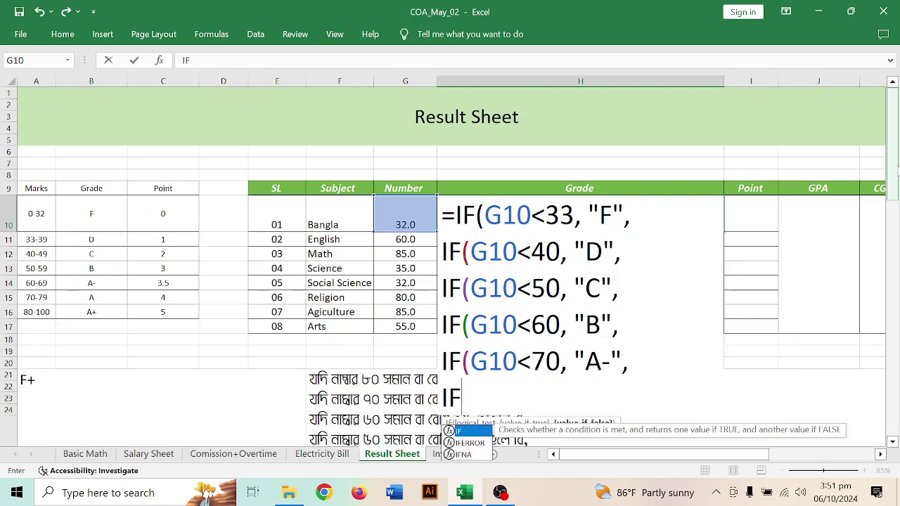
text((G1)
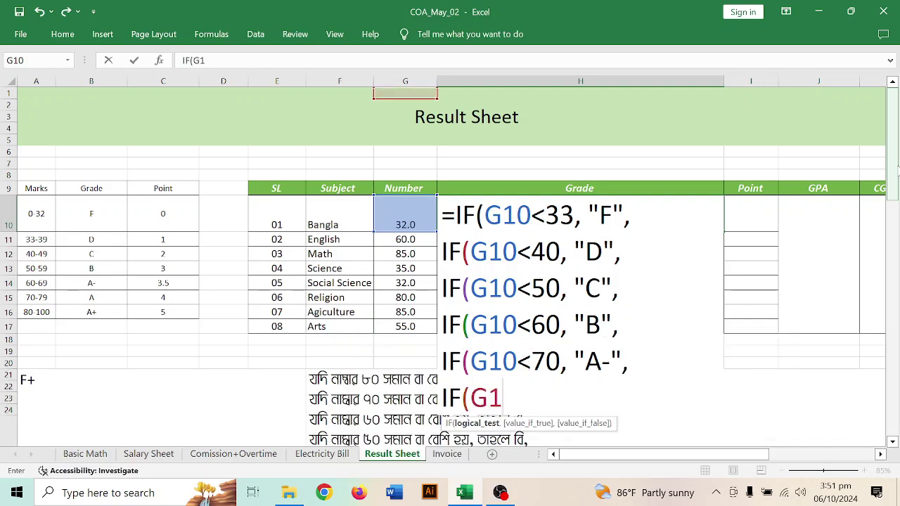
text(0<)
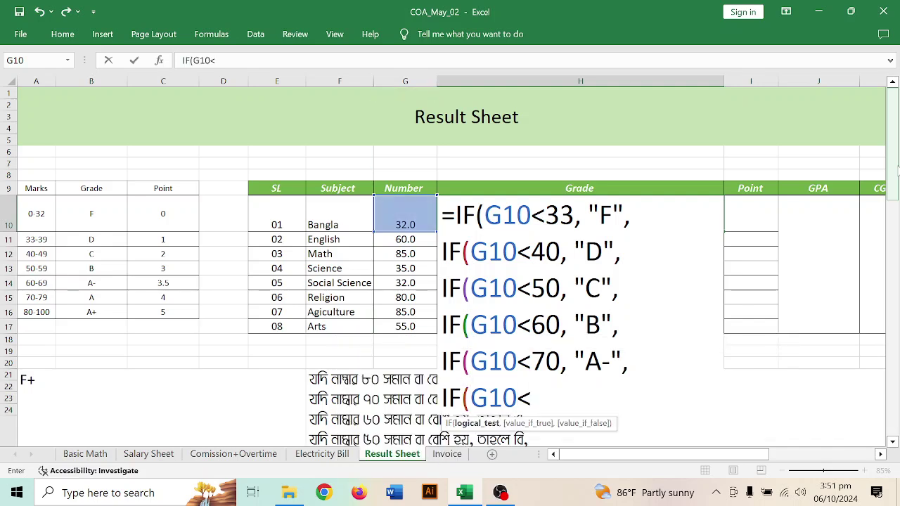
text(80)
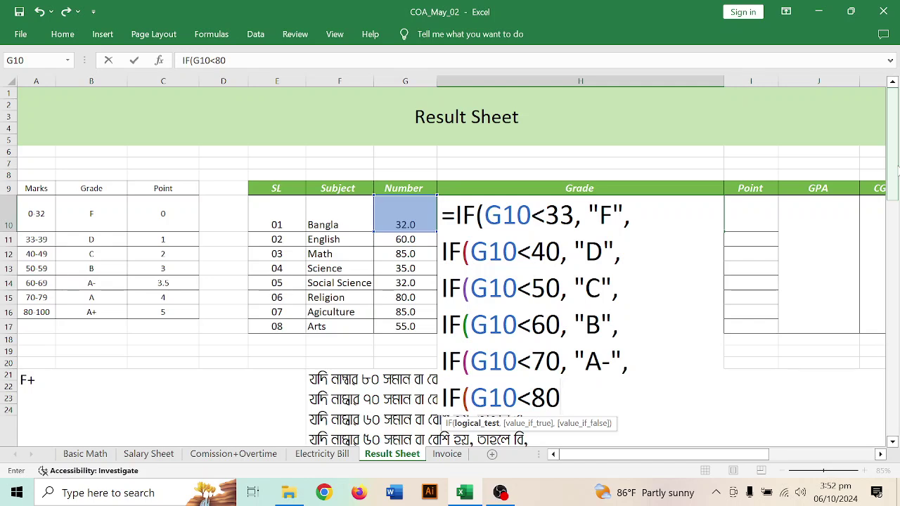
text(, )
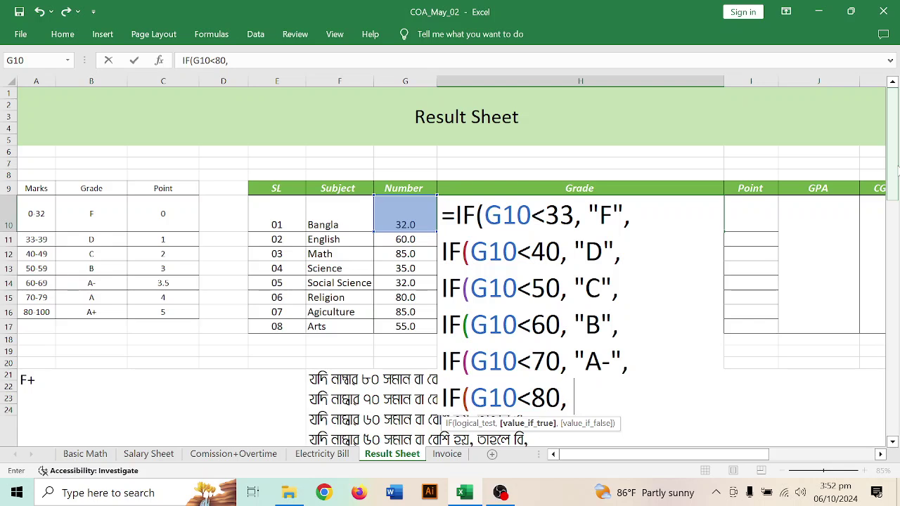
text("A",)
Add the last nested condition IF(G10>=80, "A+" on a new line of the H10 grade formula.
key(alt+Return)
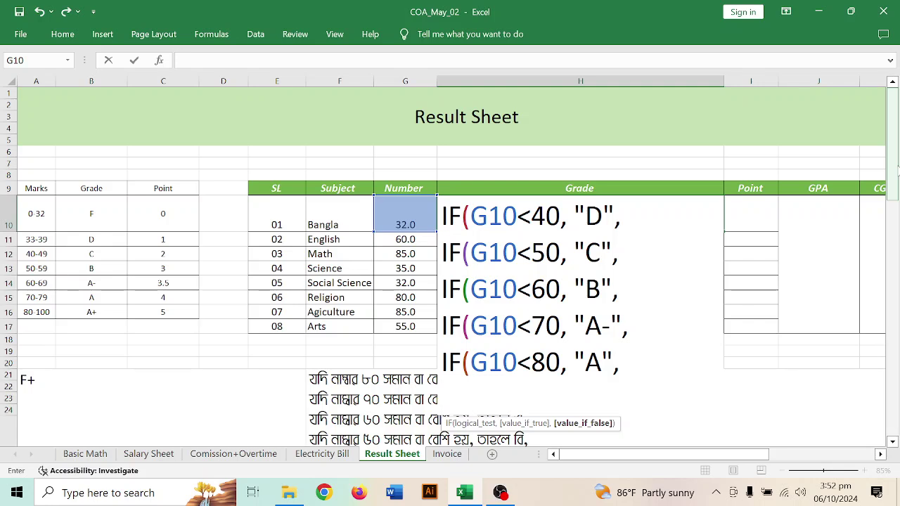
text(IF(G10)
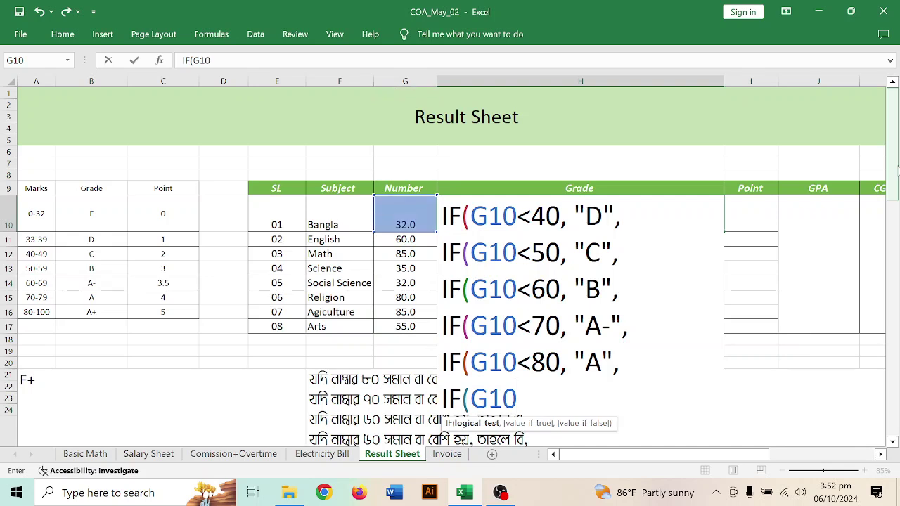
text(<)
text(=)
key(BackSpace)
key(BackSpace)
text(>=8)
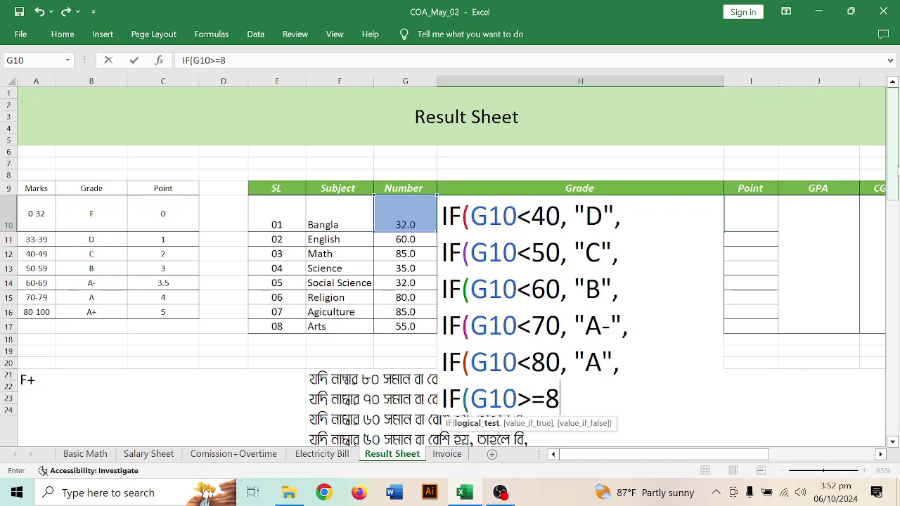
text(0, )
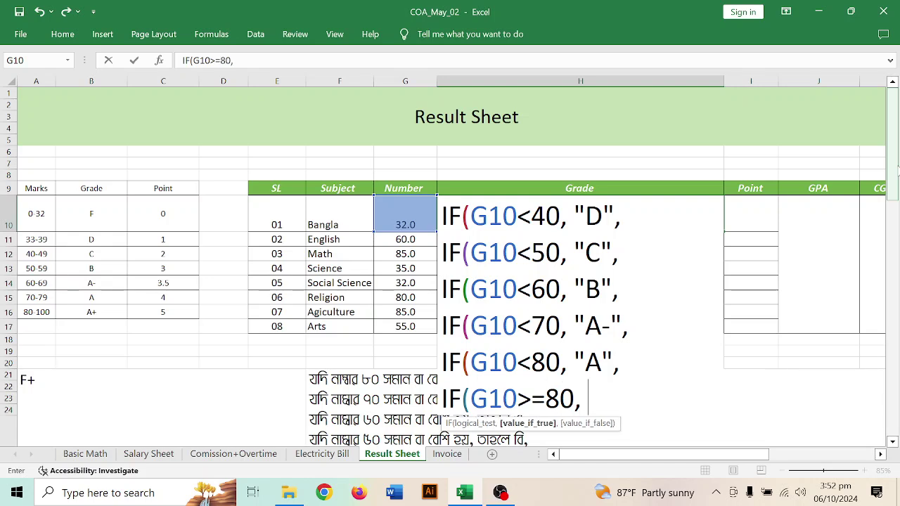
text("A+")
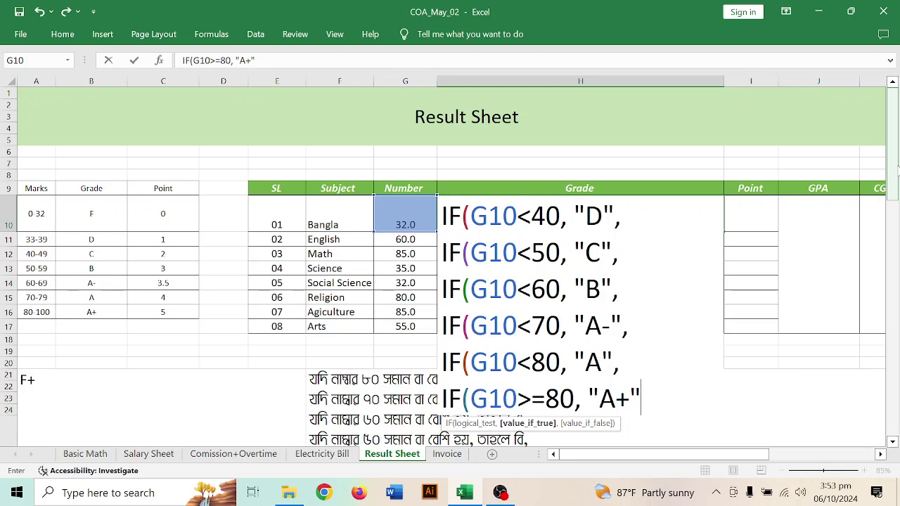
Close all the nested IFs with seven closing parentheses and commit the grade formula in H10.
text(,)
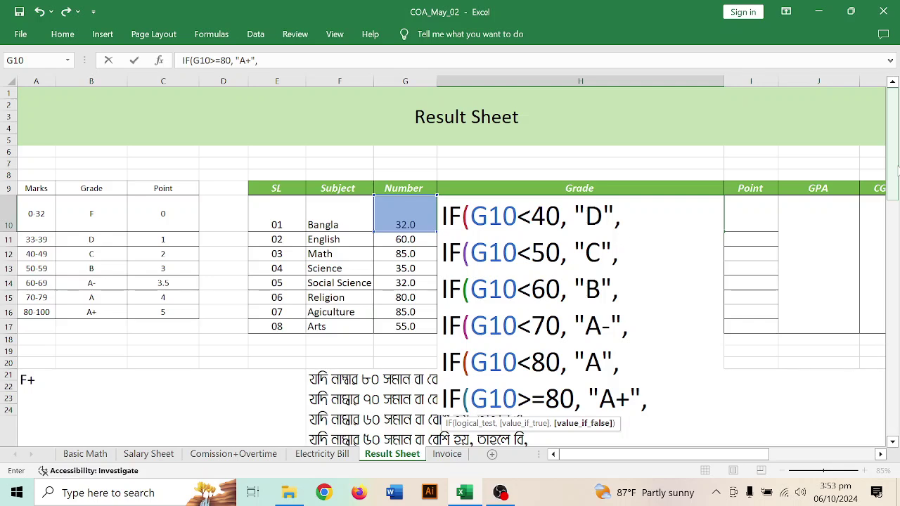
key(BackSpace)
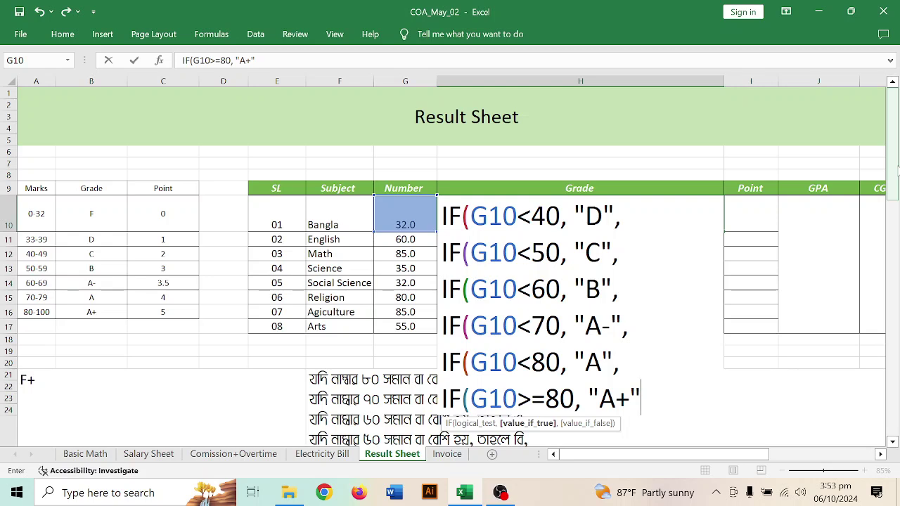
text())
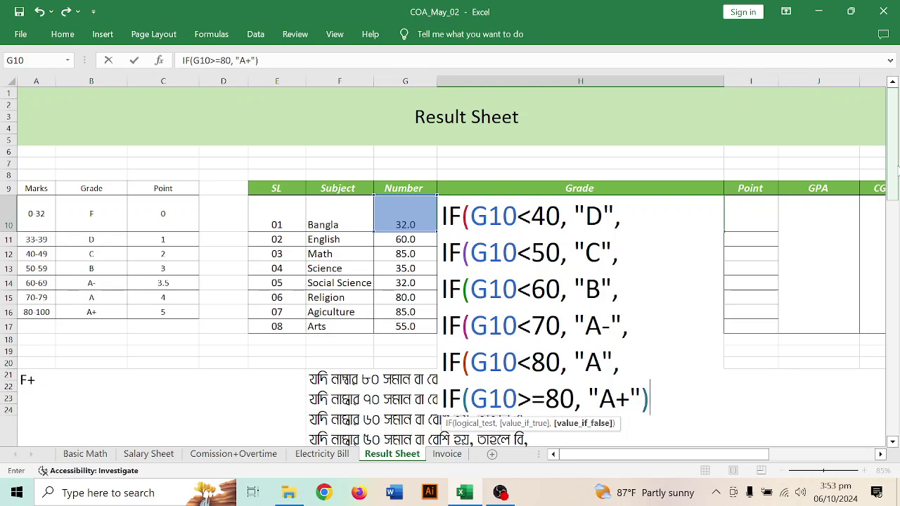
text()))))
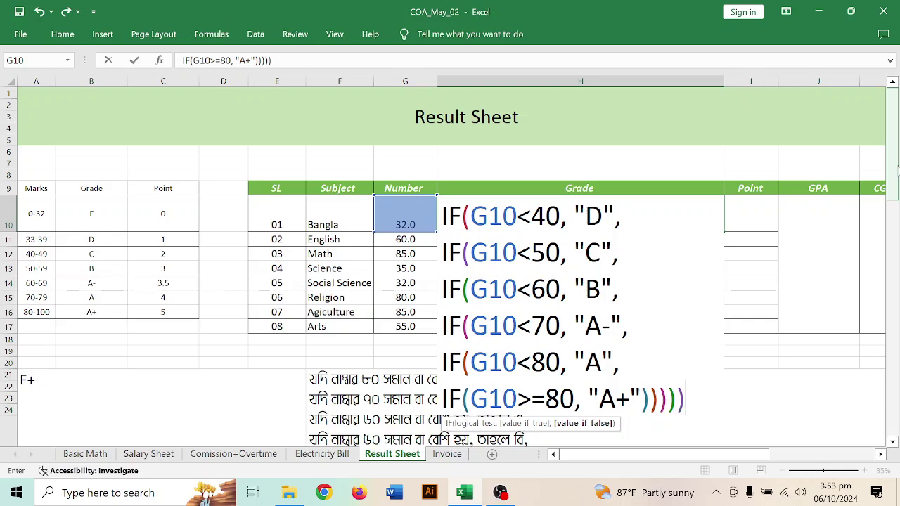
text()))
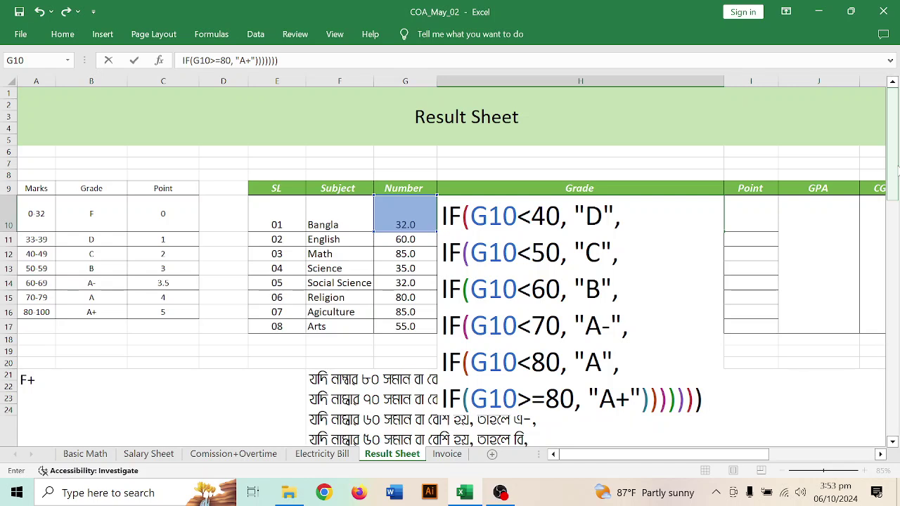
key(Return)
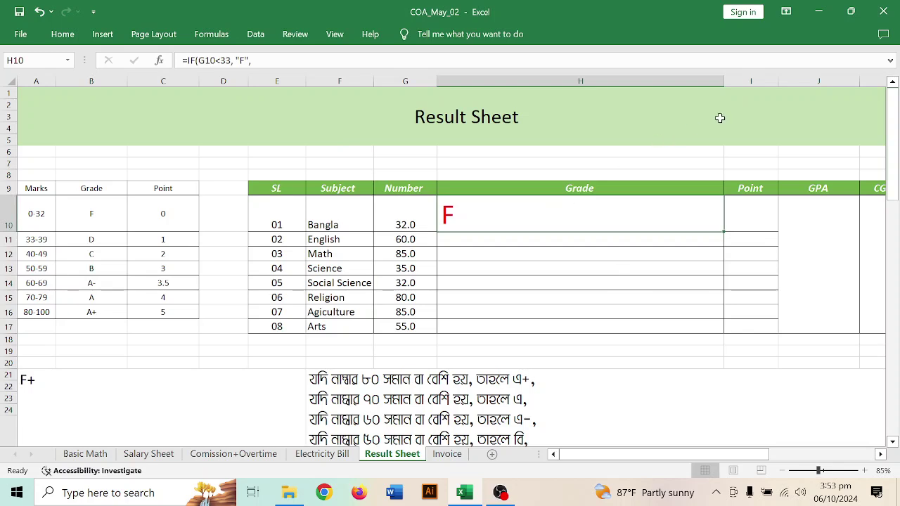
Narrow the Grade column H to about its heading's width and widen the Point column I to fit a long formula.
drag(725, 81, 491, 90)
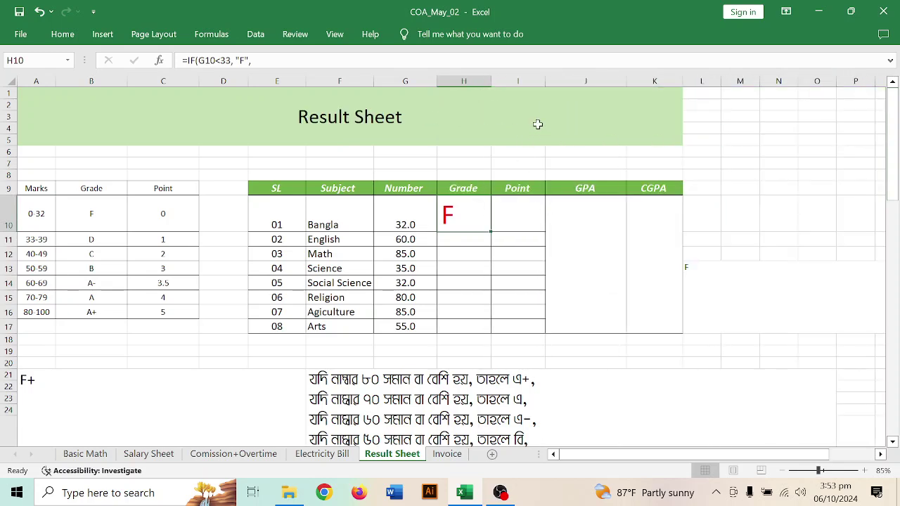
drag(544, 83, 787, 95)
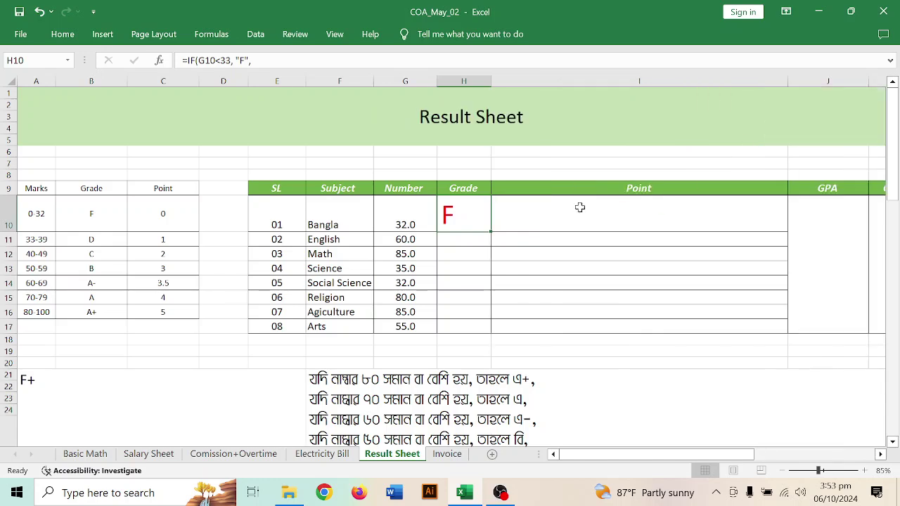
Align the contents of the first Point cell, I10, to the top and left.
click(640, 223)
key(Down)
key(Down)
key(Down)
key(Down)
click(514, 201)
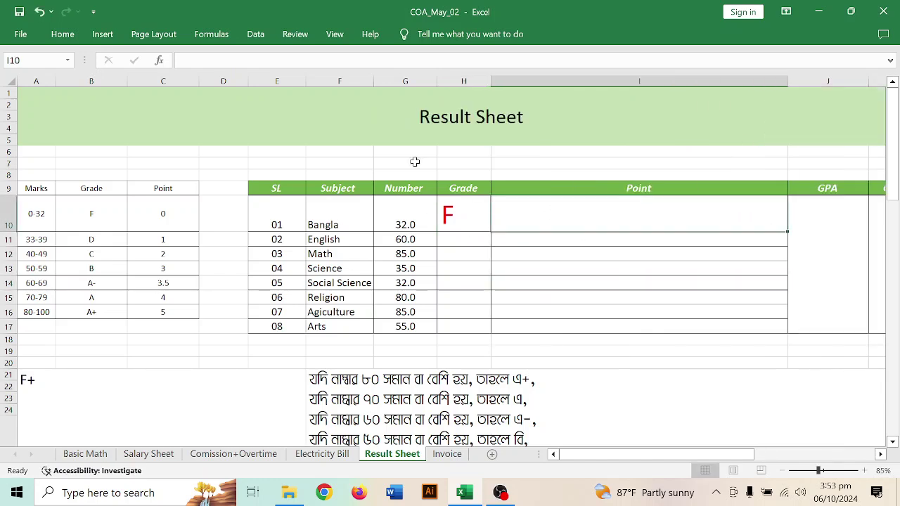
click(62, 34)
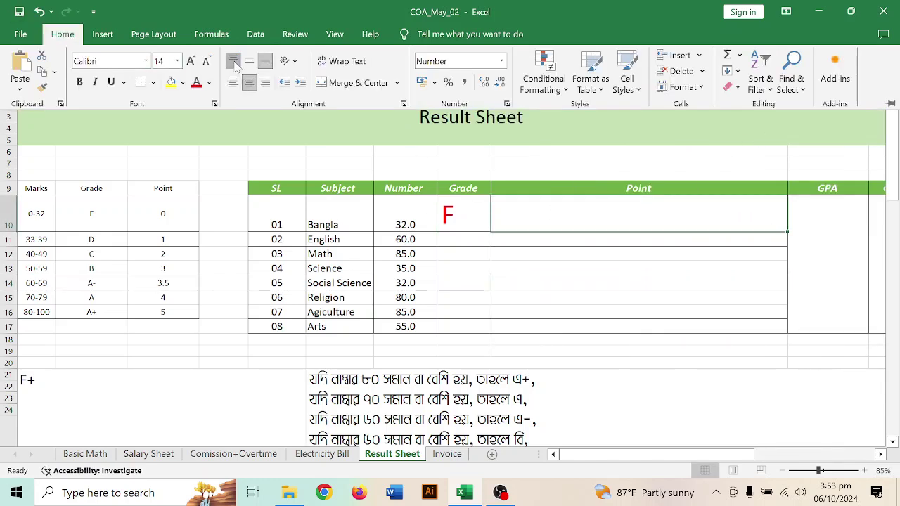
click(563, 206)
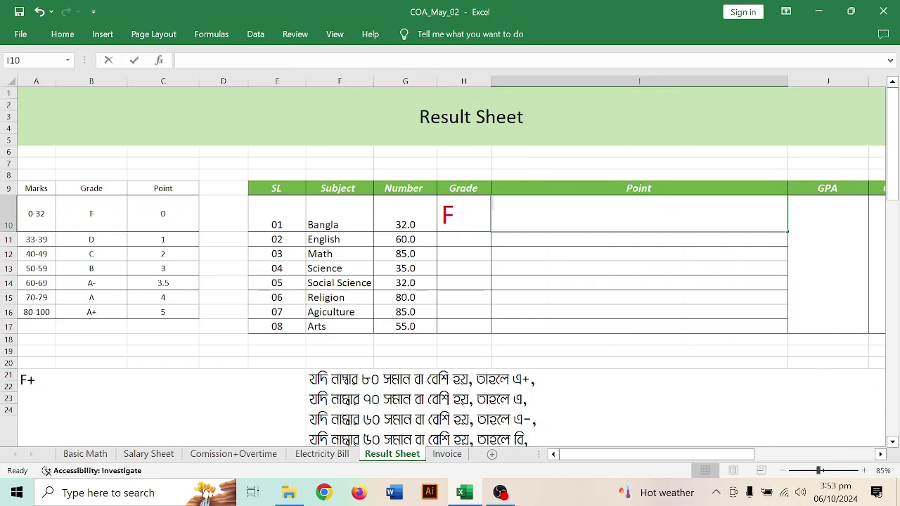
click(561, 243)
click(505, 203)
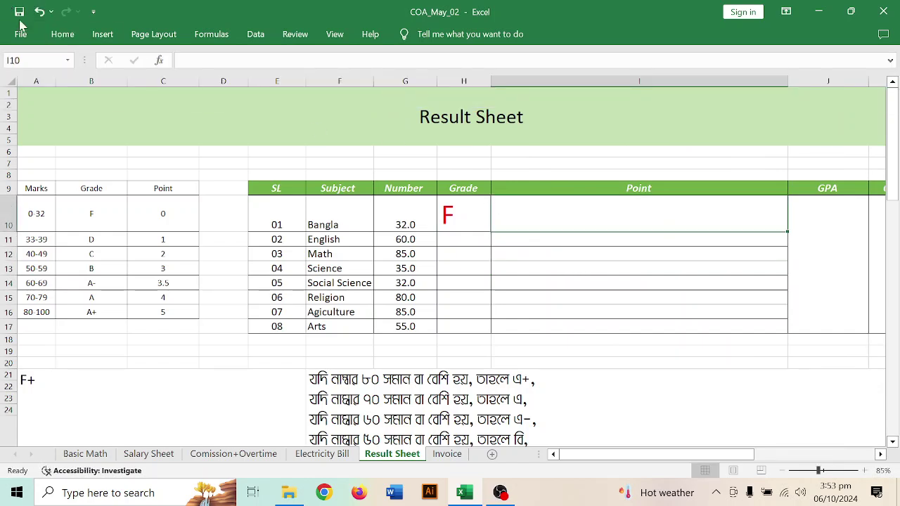
Enlarge the font of the Point cell I10 to size 36.
click(63, 34)
click(190, 62)
click(190, 62)
click(190, 62)
click(189, 62)
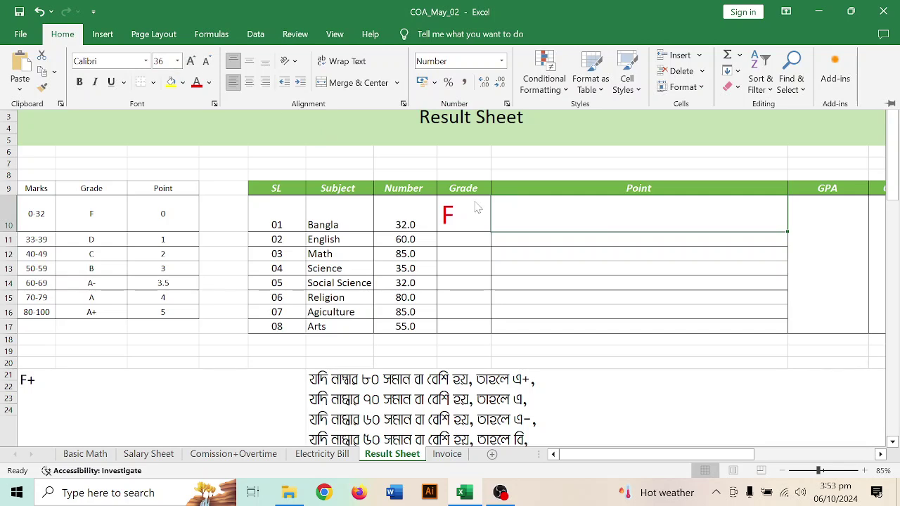
Start the grade point formula in I10 with the condition =IF(G10<33, 0, using the Number cell of the Bangla row.
click(523, 212)
double_click(524, 212)
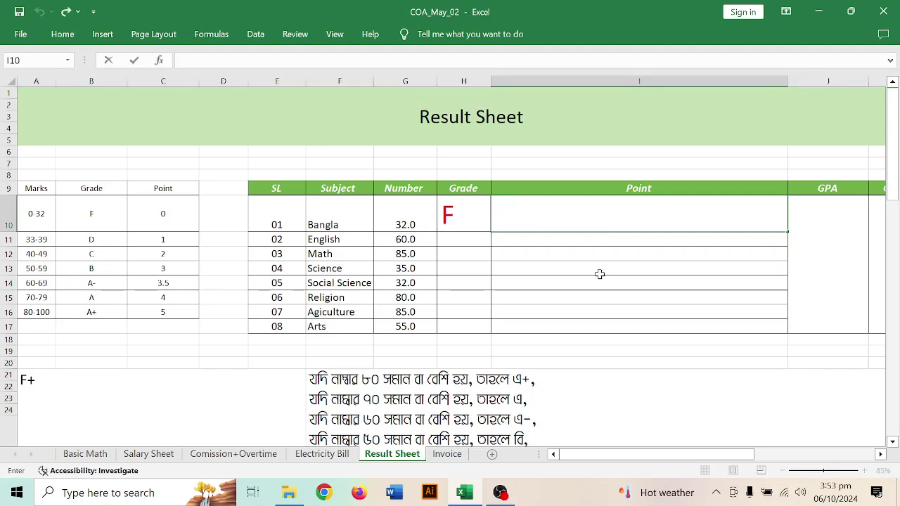
text(=)
text(IF()
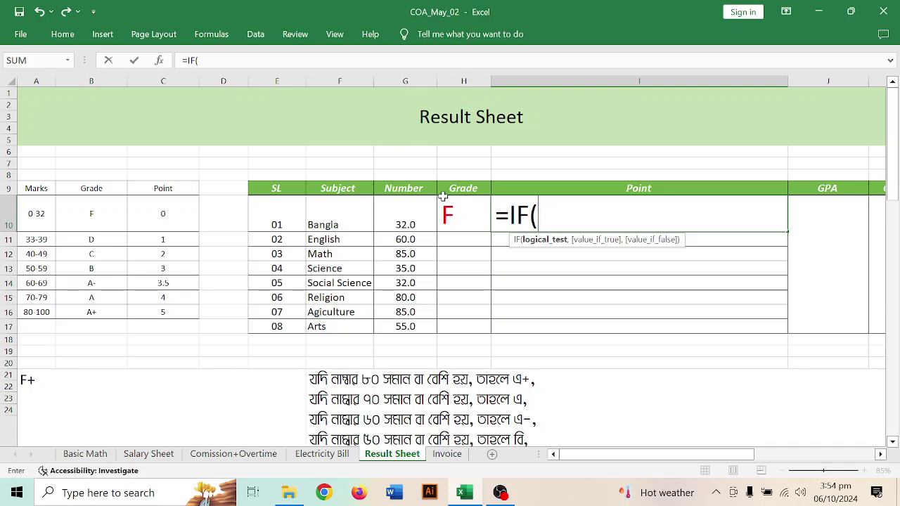
click(418, 211)
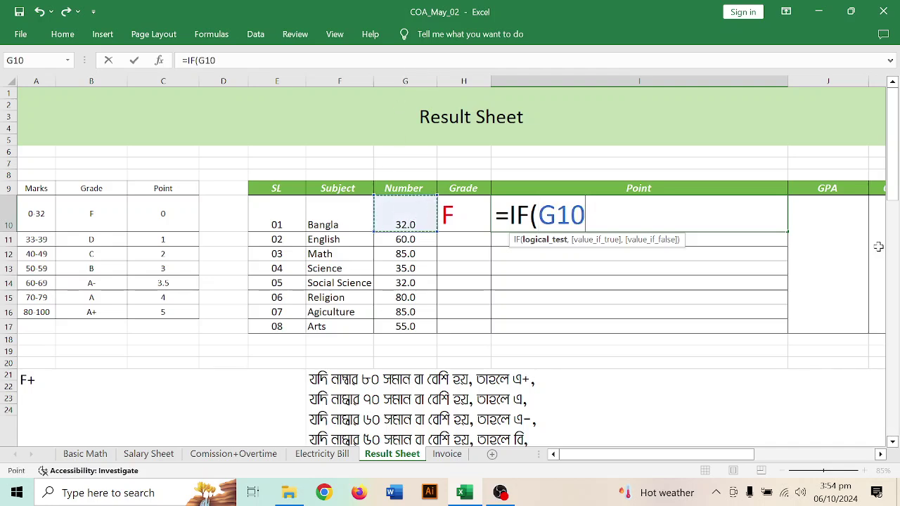
text(<33,)
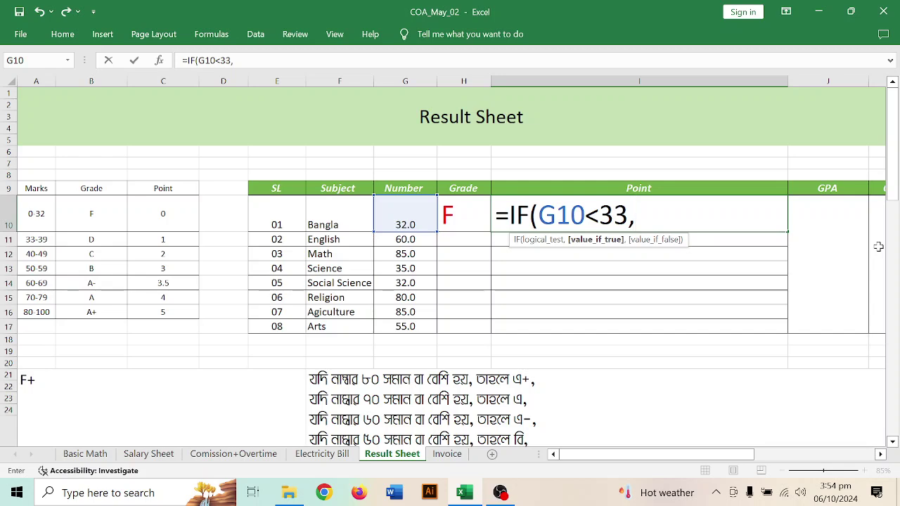
text("0")
key(BackSpace)
key(BackSpace)
key(BackSpace)
text(0,)
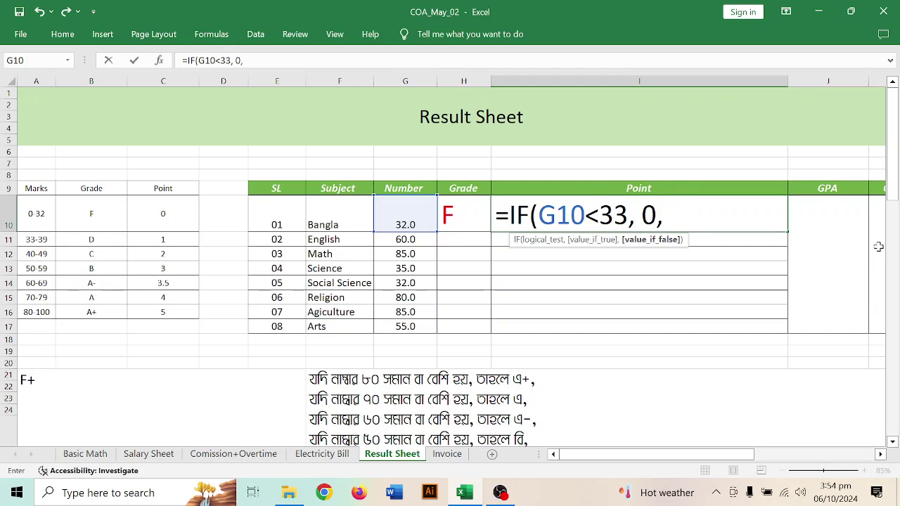
Add the nested condition IF(G10<40, 1, on a new line of the I10 point formula.
key(alt+Return)
text(IF)
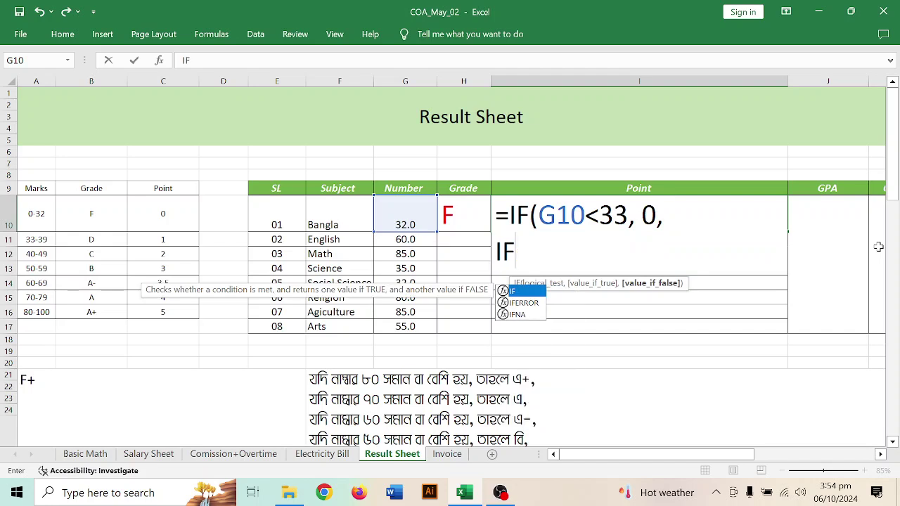
text((G10)
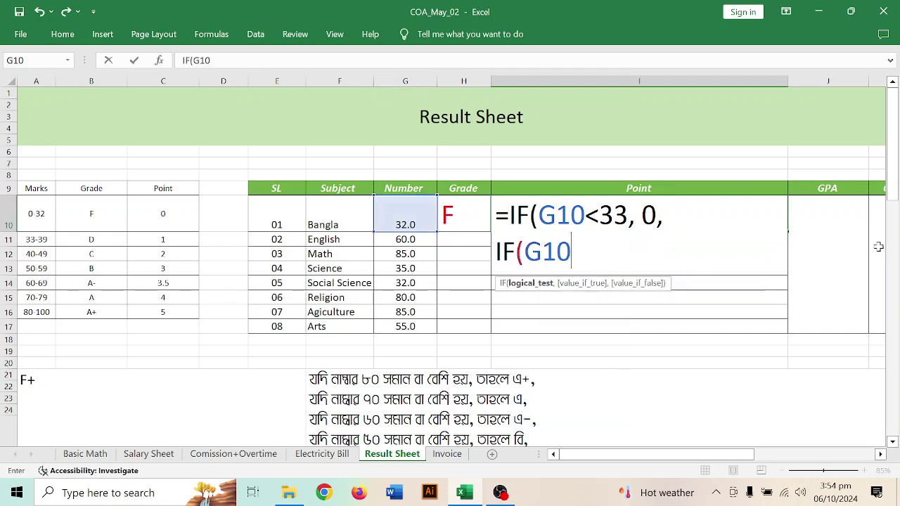
text(<40)
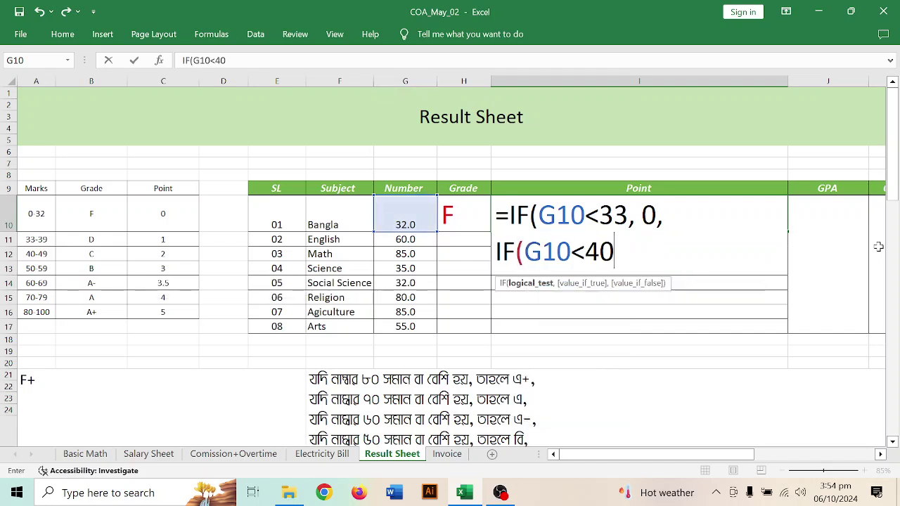
text(,)
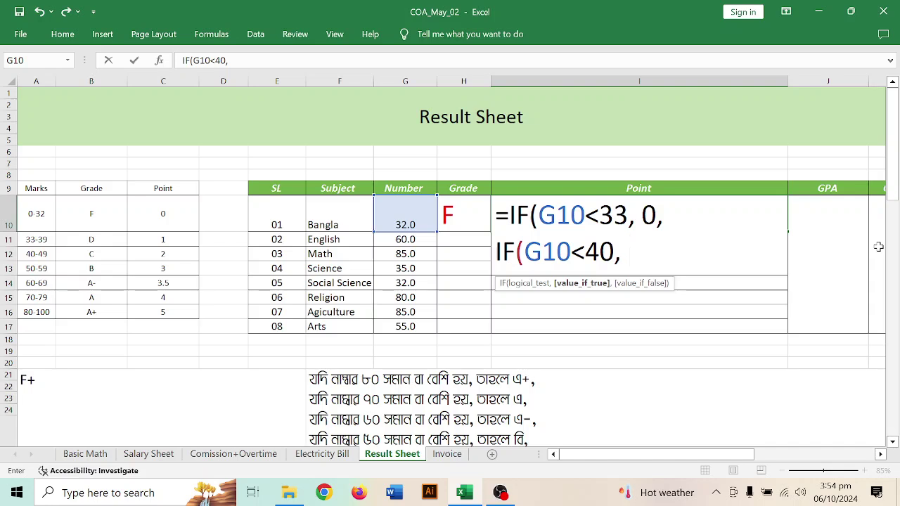
text( 1,)
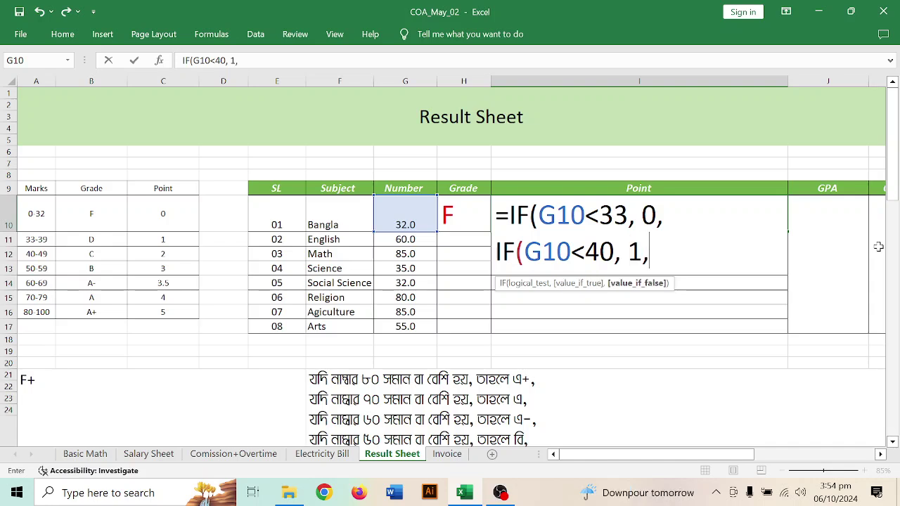
Add the nested condition IF(g10<50, 2, on a new line of the I10 point formula.
key(alt+Return)
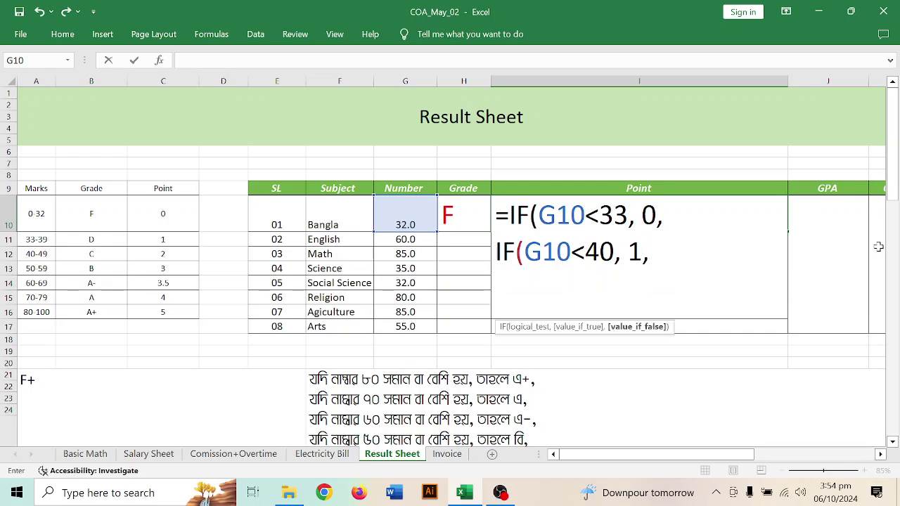
text(IF()
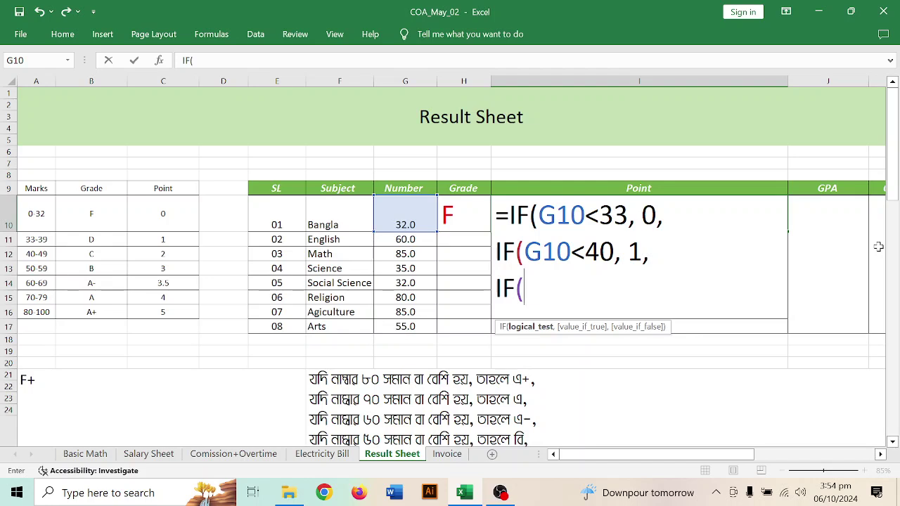
text(g)
key(BackSpace)
text(g)
key(BackSpace)
text(g)
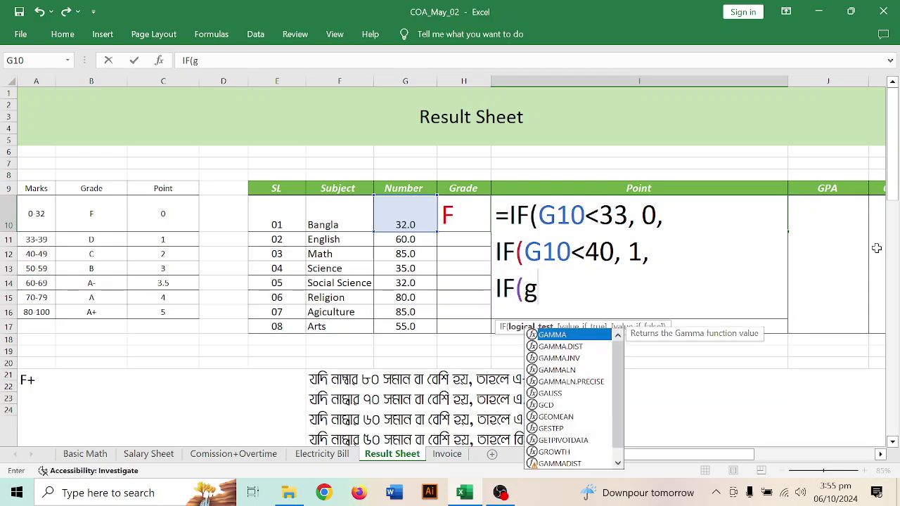
text(10<)
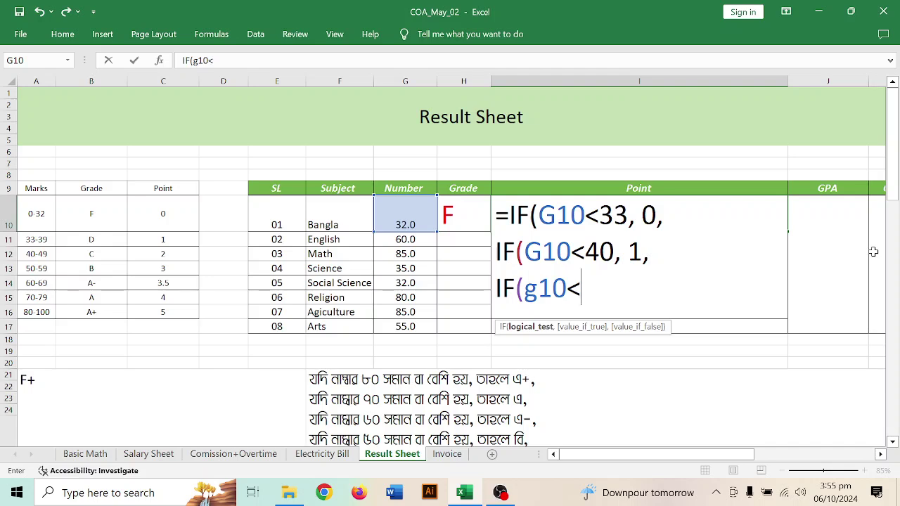
text(50,)
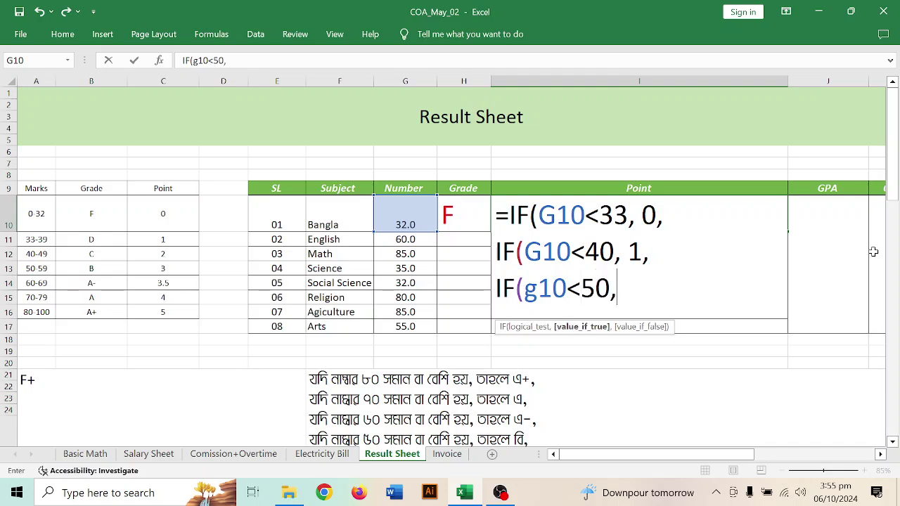
text( 2,)
Add the nested condition IF(g10<60, 3, on a new line by reusing the previous condition and changing its limit and point.
key(F2)
key(alt+Return)
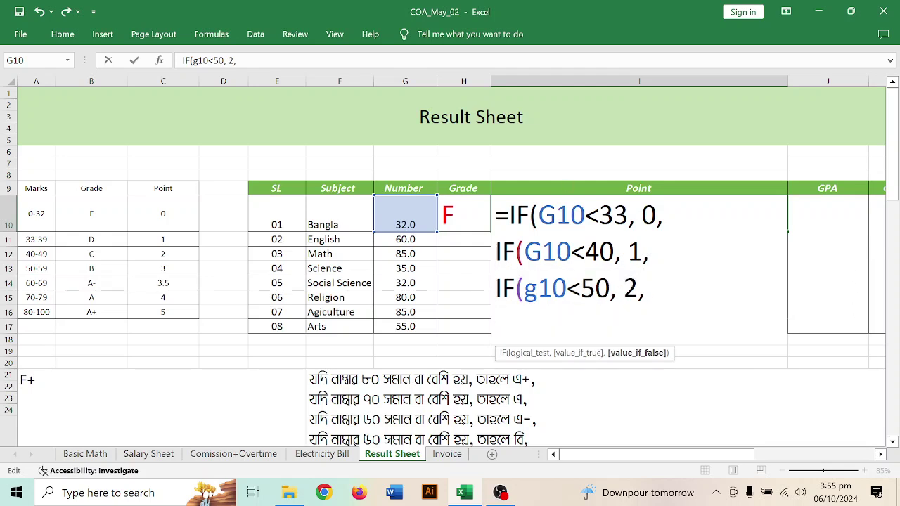
text(IF(g10<50, 2,)
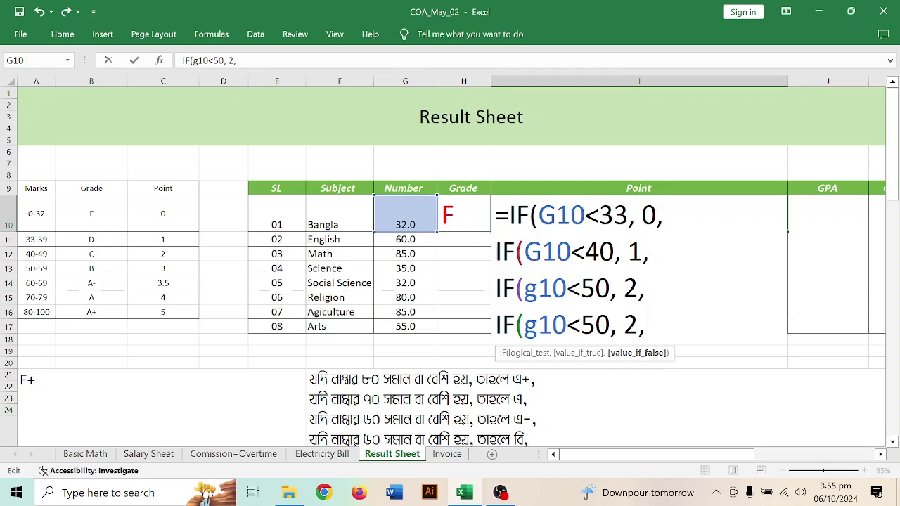
key(Left)
key(Left)
key(Left)
key(Left)
key(Left)
key(BackSpace)
text(6)
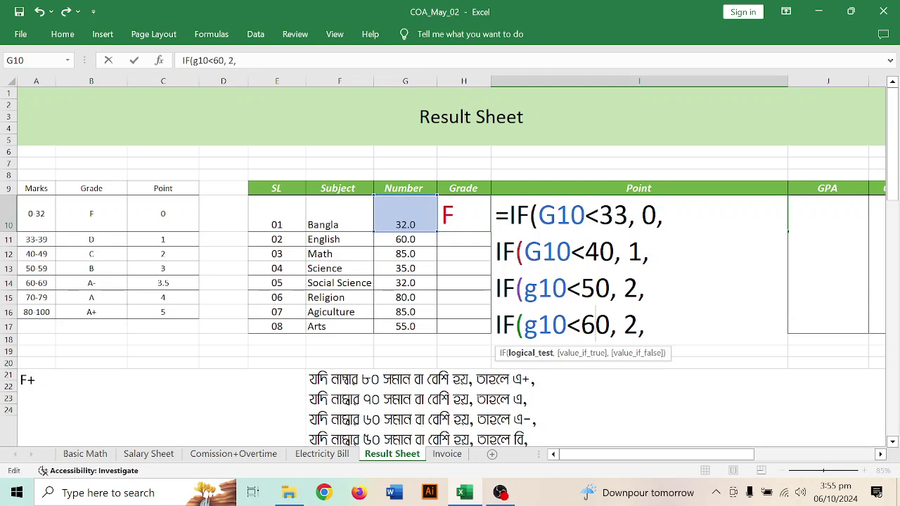
key(Right)
key(Right)
key(Right)
key(Right)
key(BackSpace)
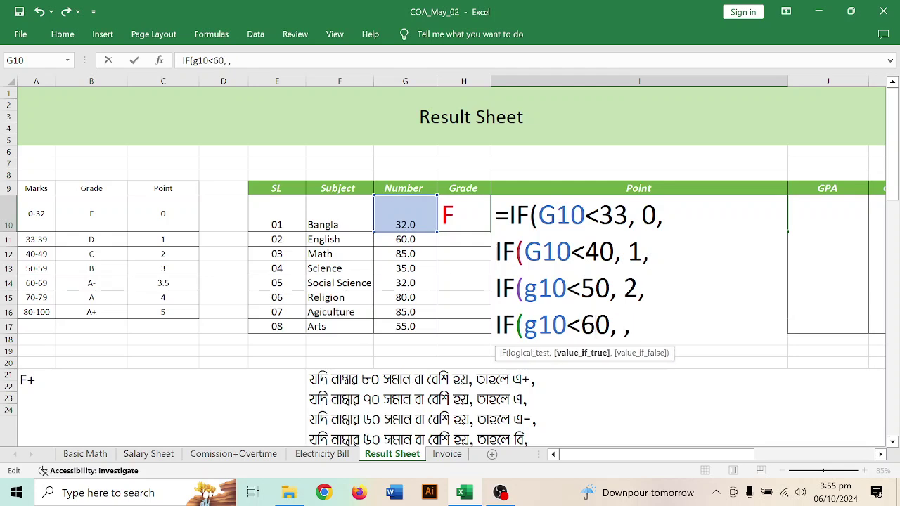
text(3)
key(Right)
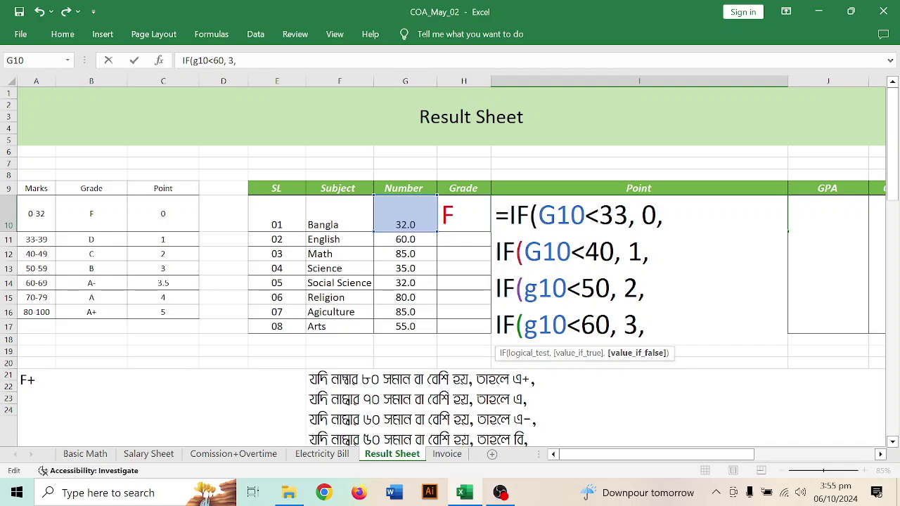
Add the nested condition IF(g10<70, 3.5, on a new line by adapting a copy of the g10<50 condition.
key(alt+Return)
text(IF(g10<50, 2,)
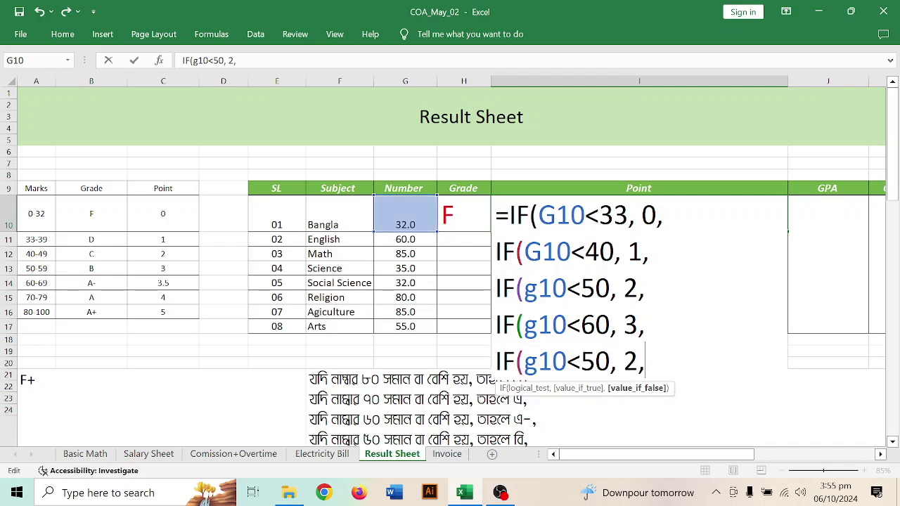
key(Left)
key(Left)
key(Left)
key(Left)
key(Left)
key(BackSpace)
text(7)
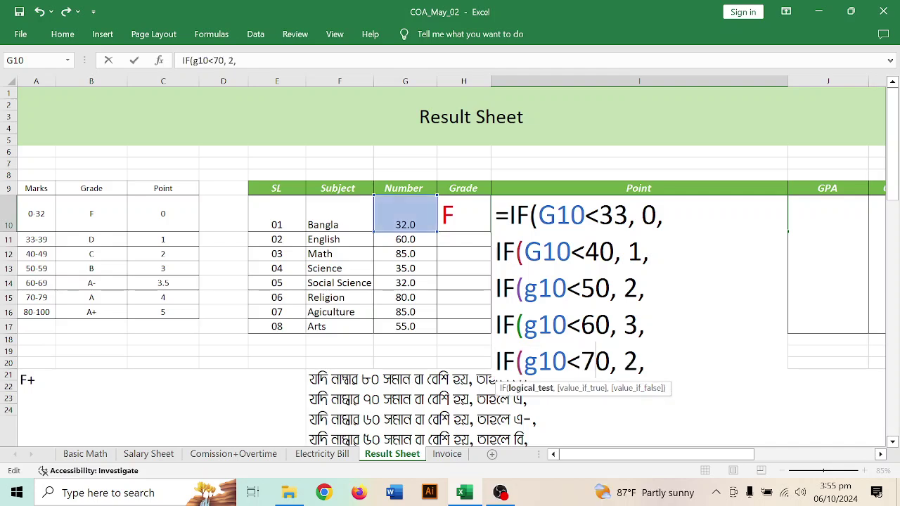
key(Right)
key(Right)
key(Right)
key(Delete)
text(3.5)
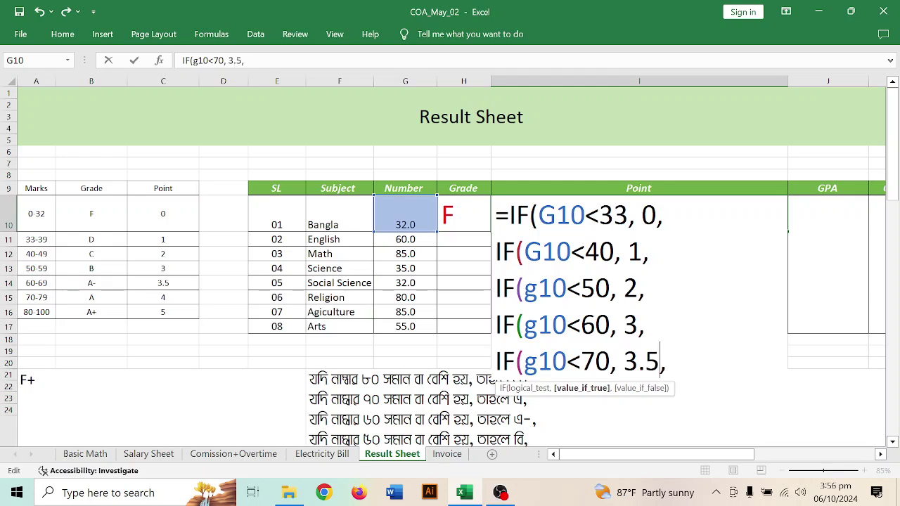
Add the nested condition IF(g10<80, 4, on a new line by adapting a copy of the g10<50 condition.
key(alt+Return)
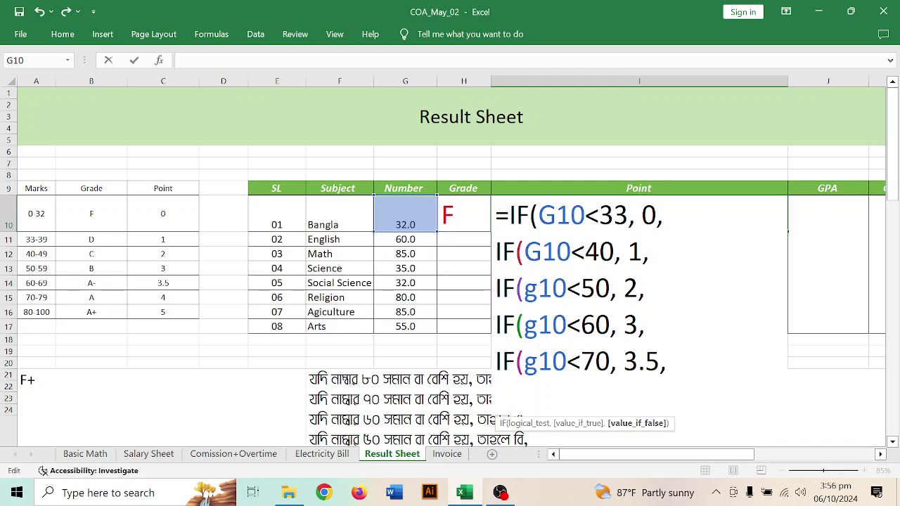
text(IF(g10<50, 2,)
click(609, 399)
key(BackSpace)
text(8)
click(638, 399)
key(BackSpace)
text(4)
key(Right)
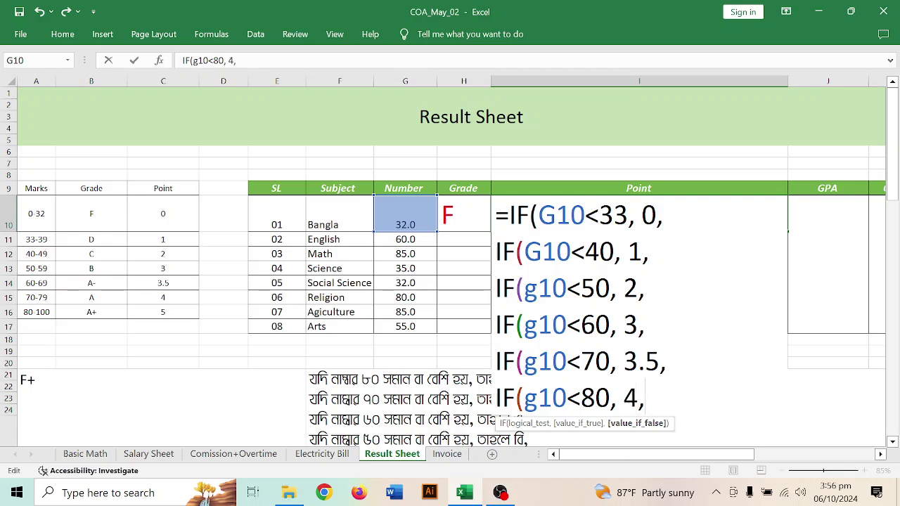
Add a last nested condition on a new line of the I10 formula, testing g10>=80, by adapting a copy of the g10<50 condition.
key(alt+Return)
text(IF(g10<50, 2,)
click(595, 398)
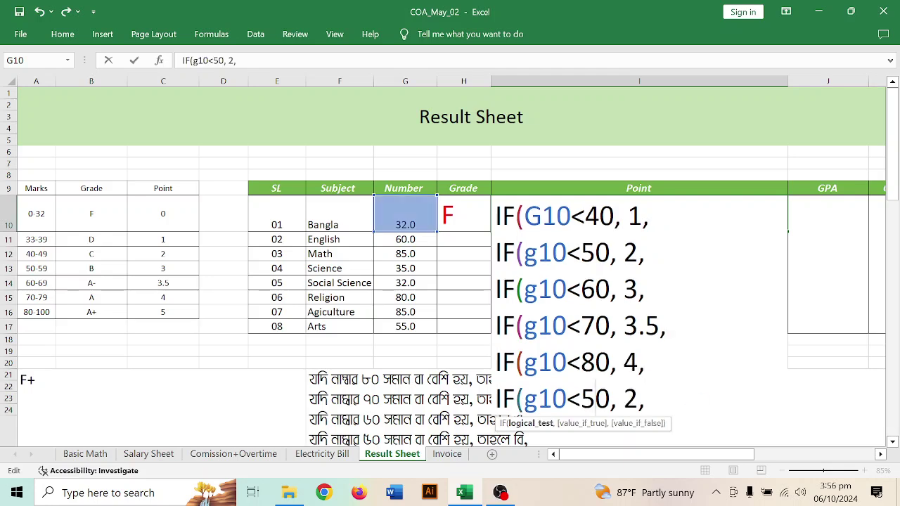
key(BackSpace)
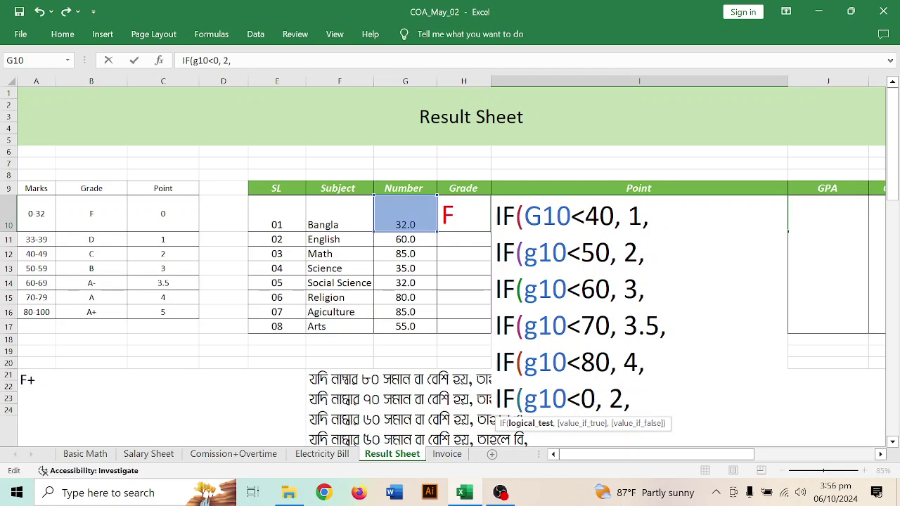
key(BackSpace)
text(>=)
key(Delete)
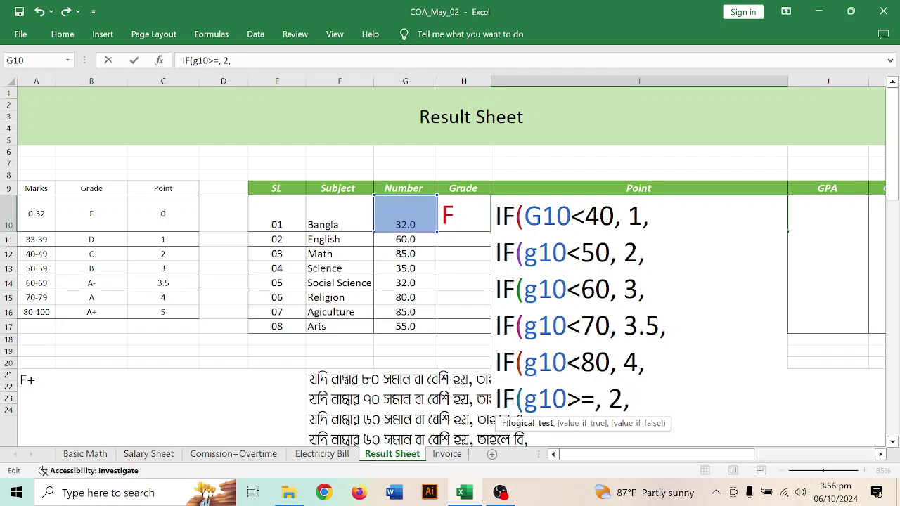
text(80)
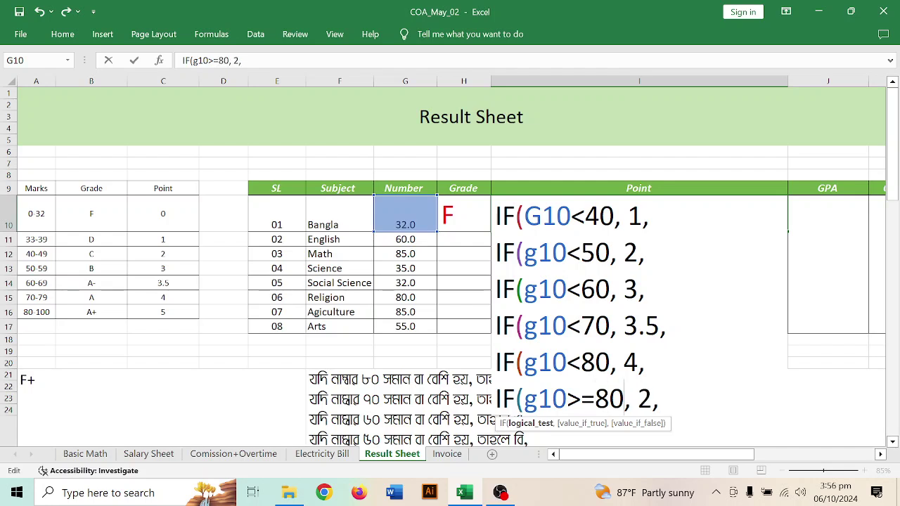
Set the last condition's point to 5, close the nested IFs with six parentheses, and enter the I10 formula.
key(End)
key(BackSpace)
key(BackSpace)
key(BackSpace)
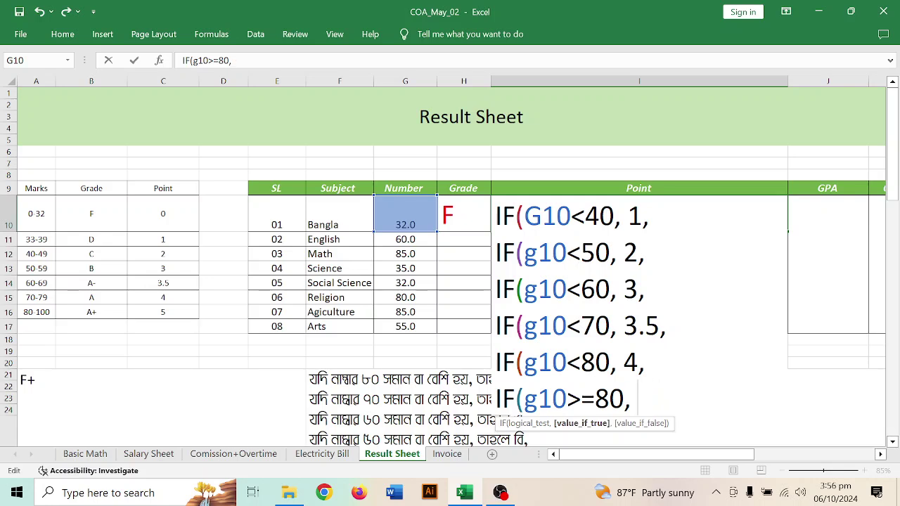
text(5)))))))
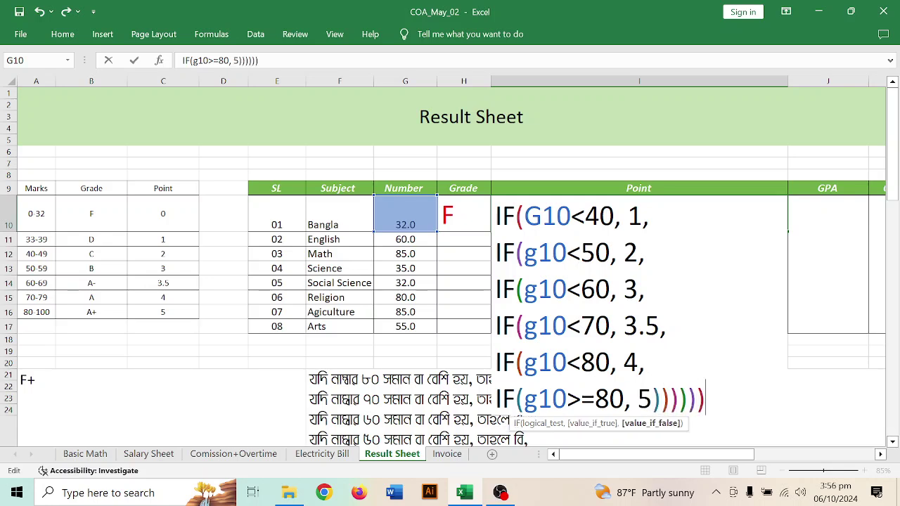
key(Return)
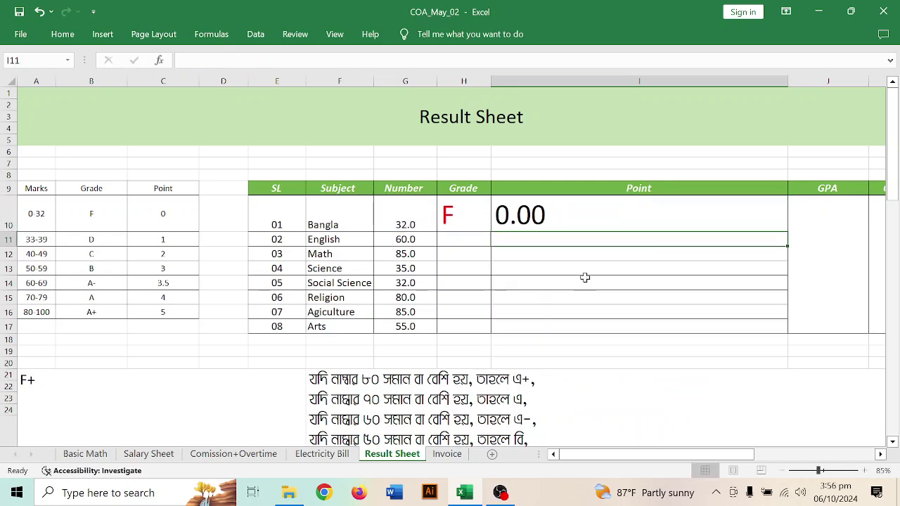
Narrow the Point column to slightly wider than the value in I10.
click(603, 214)
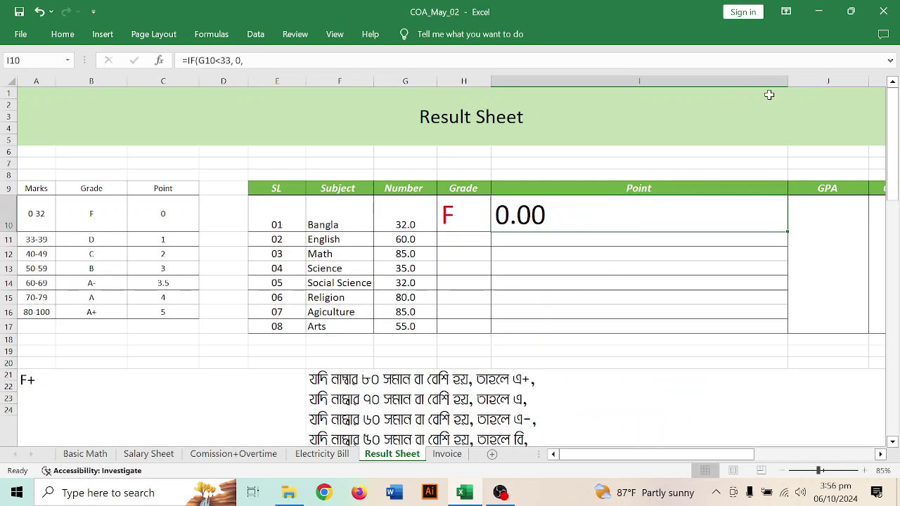
drag(783, 86, 561, 153)
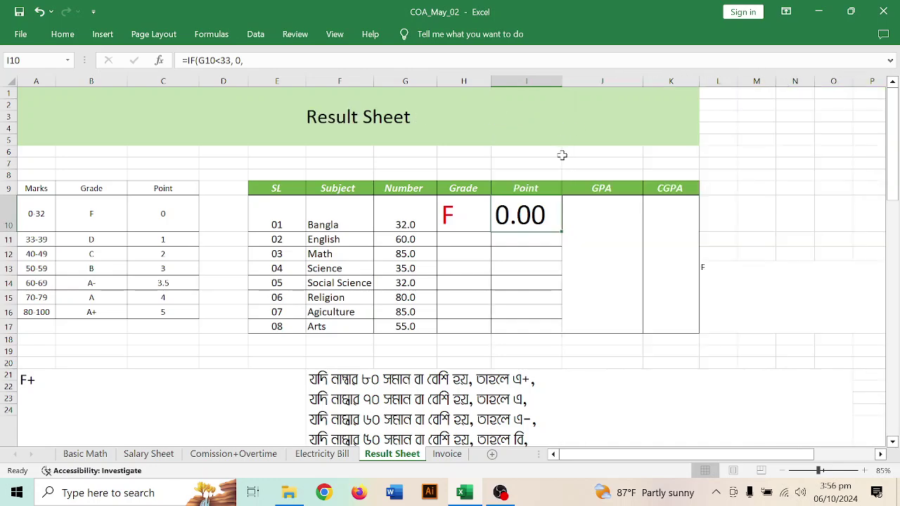
click(504, 493)
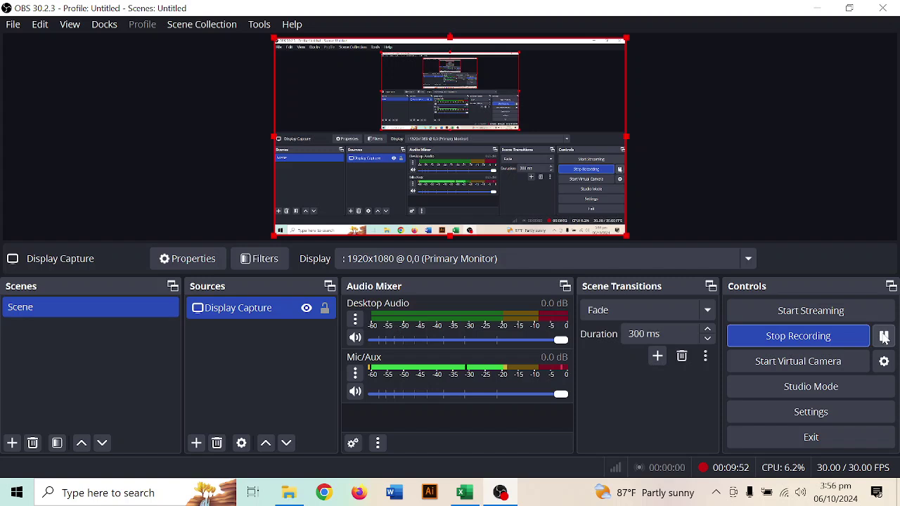
click(885, 338)
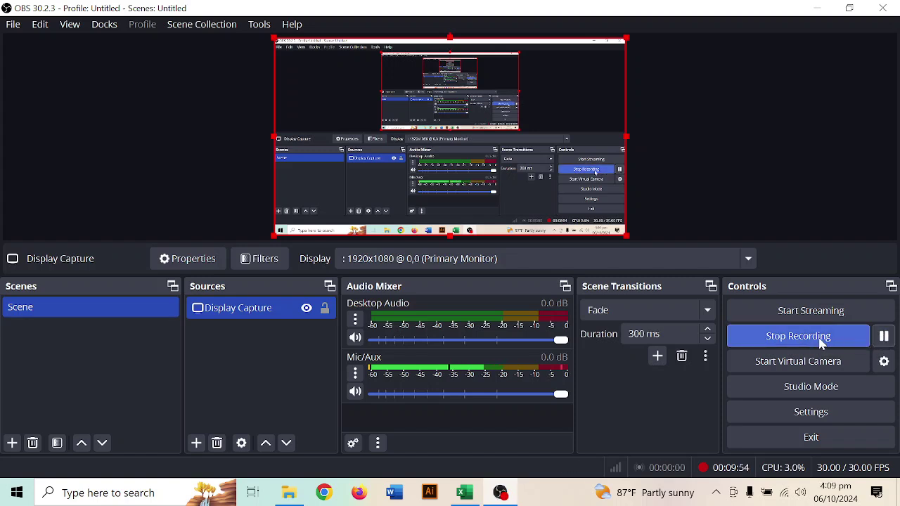
click(817, 8)
click(527, 279)
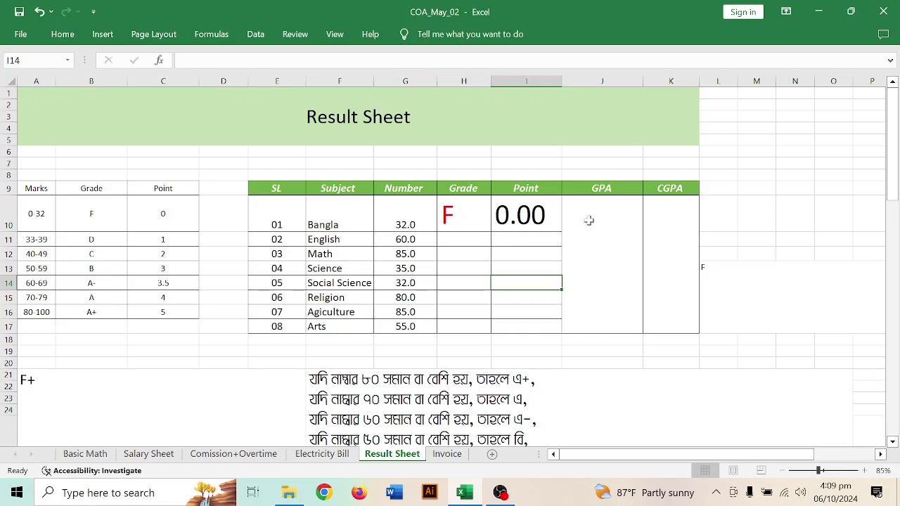
Increase the font size of the merged GPA cell J10 to 26.
click(621, 254)
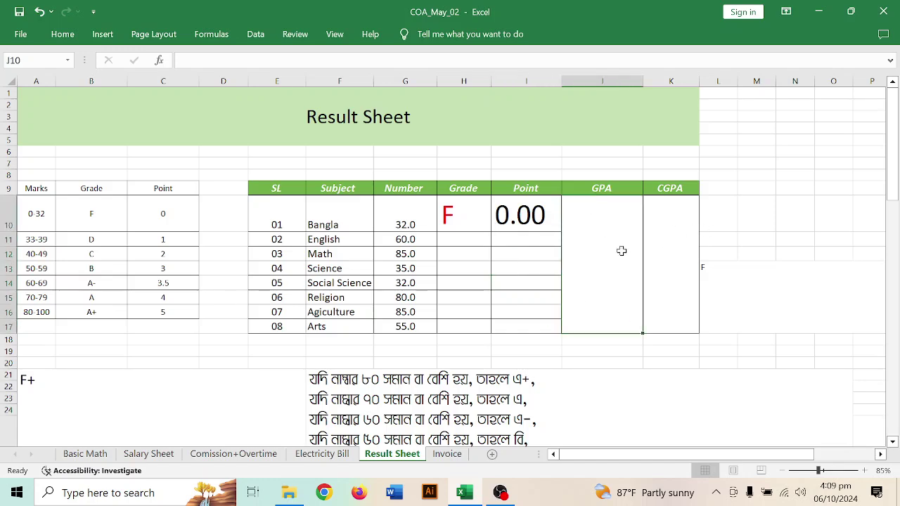
click(665, 274)
click(618, 267)
click(62, 34)
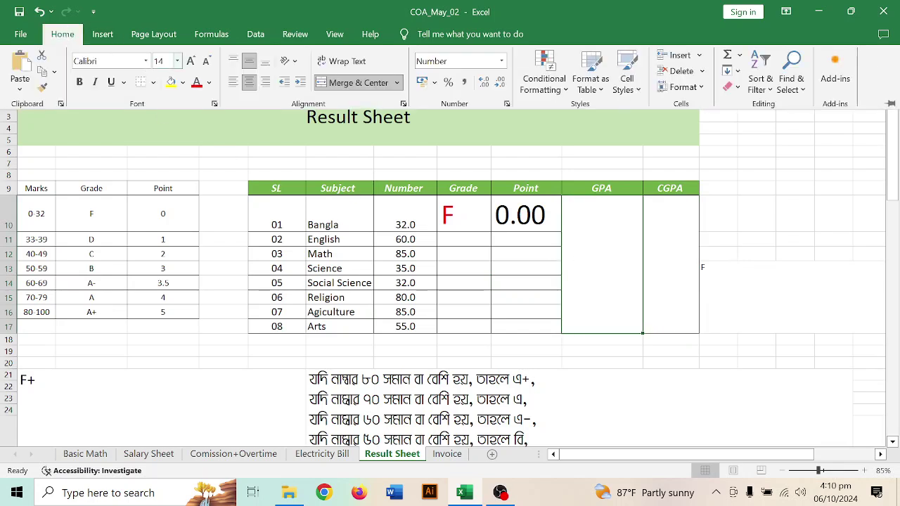
click(190, 62)
click(191, 62)
click(191, 61)
click(190, 61)
click(190, 61)
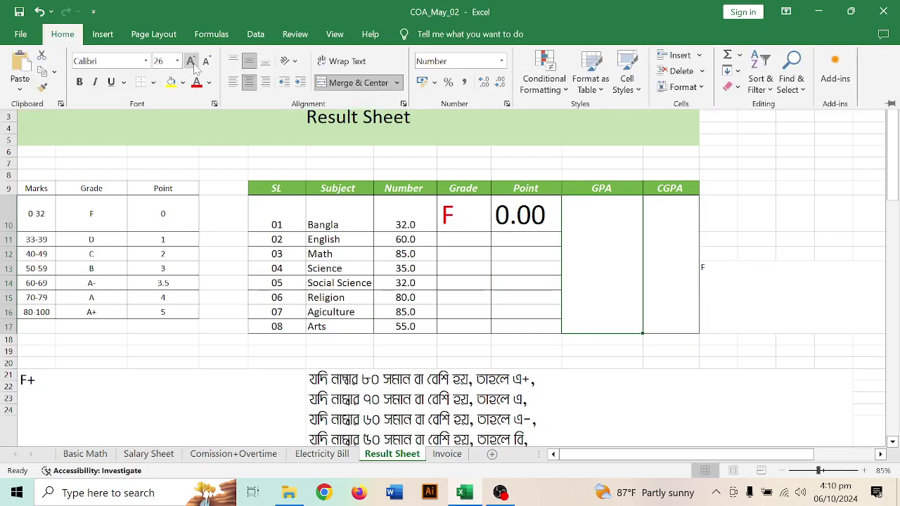
click(603, 246)
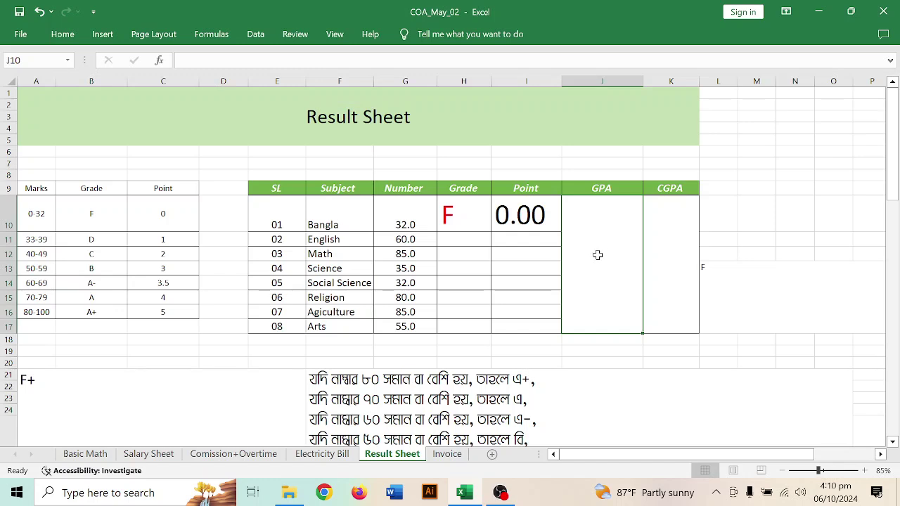
double_click(597, 256)
text(=)
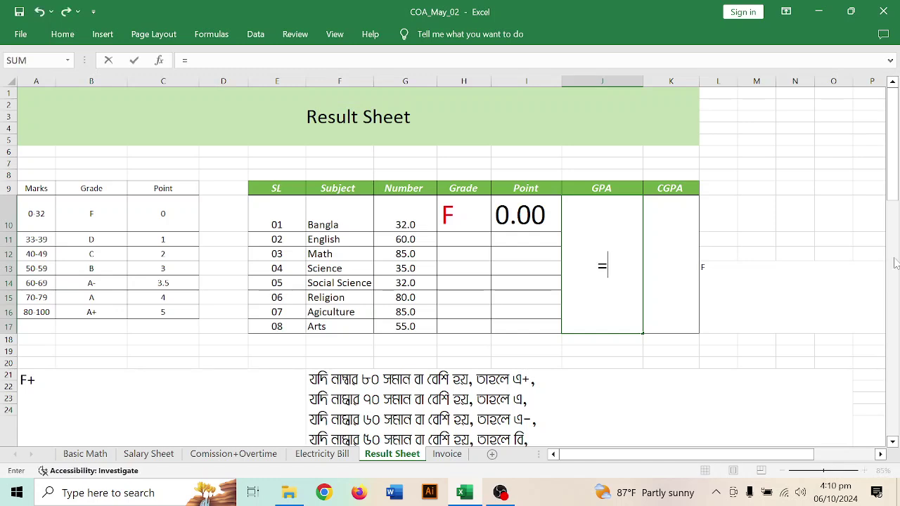
text(aver)
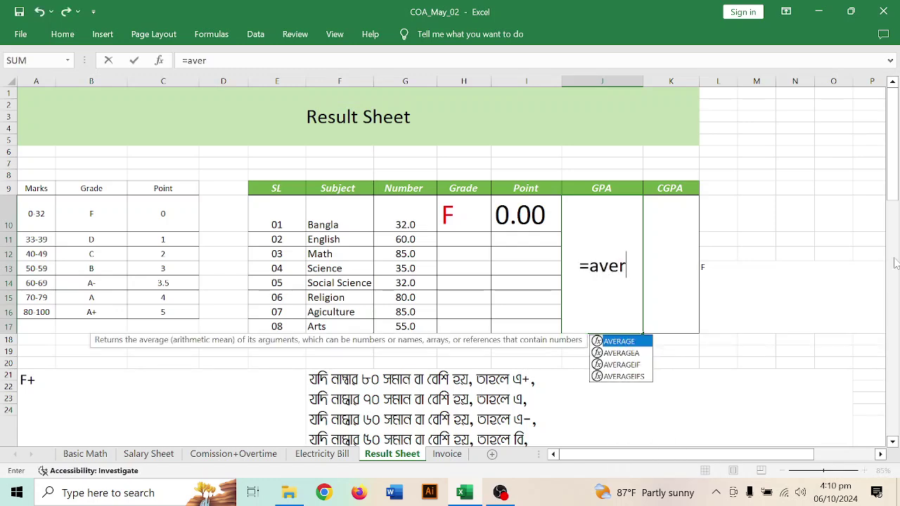
key(Tab)
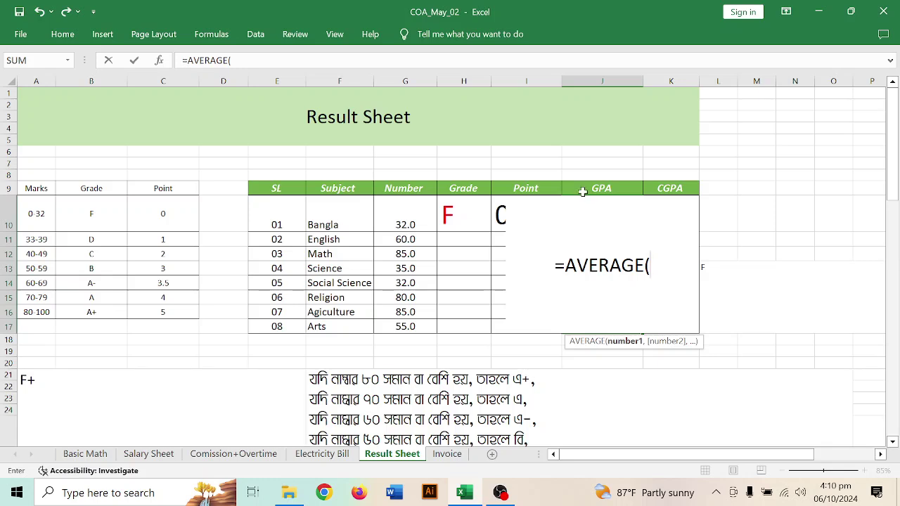
key(BackSpace)
key(BackSpace)
key(BackSpace)
key(BackSpace)
key(BackSpace)
key(BackSpace)
key(BackSpace)
key(BackSpace)
key(BackSpace)
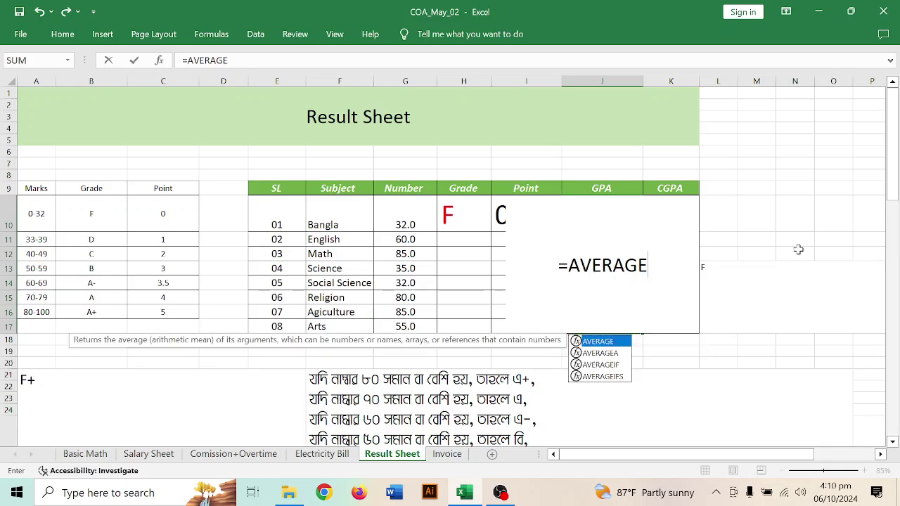
click(786, 245)
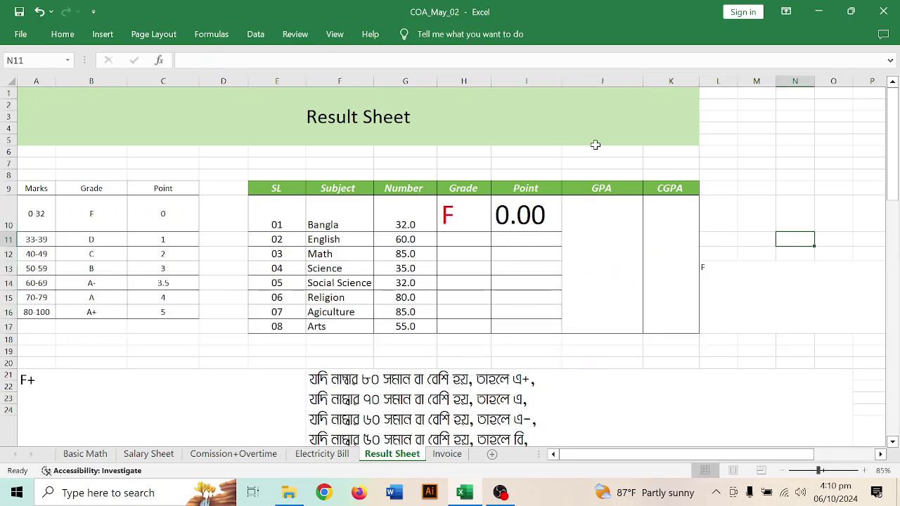
Widen the GPA column and enter =AVERAGE(I10:I17) in its merged cell J10.
drag(643, 81, 809, 87)
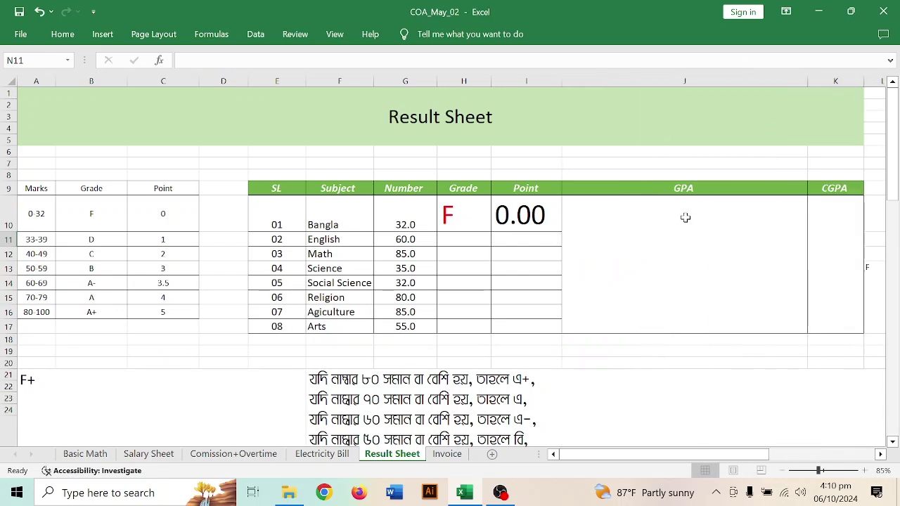
double_click(685, 239)
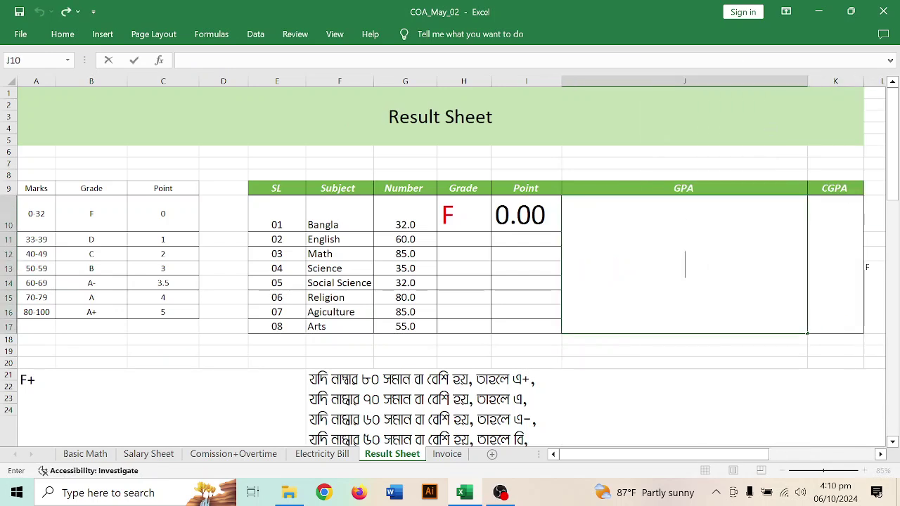
text(=aver)
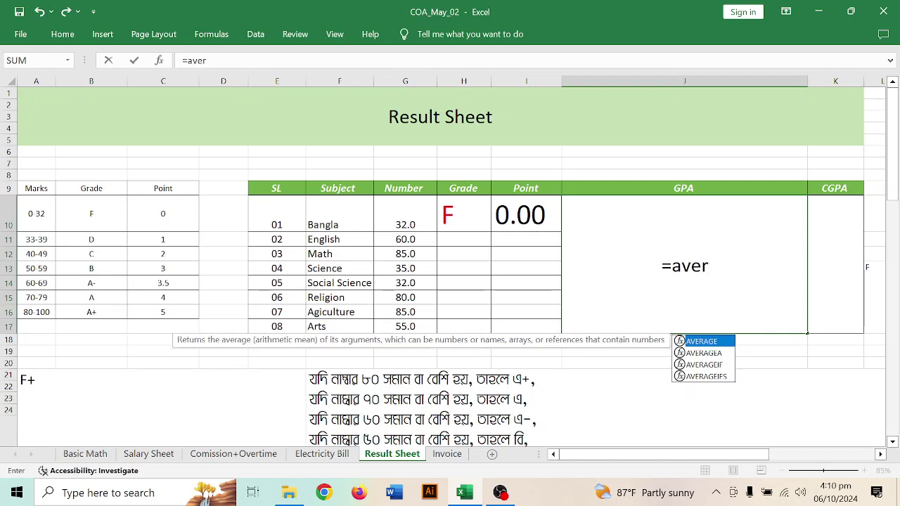
key(Tab)
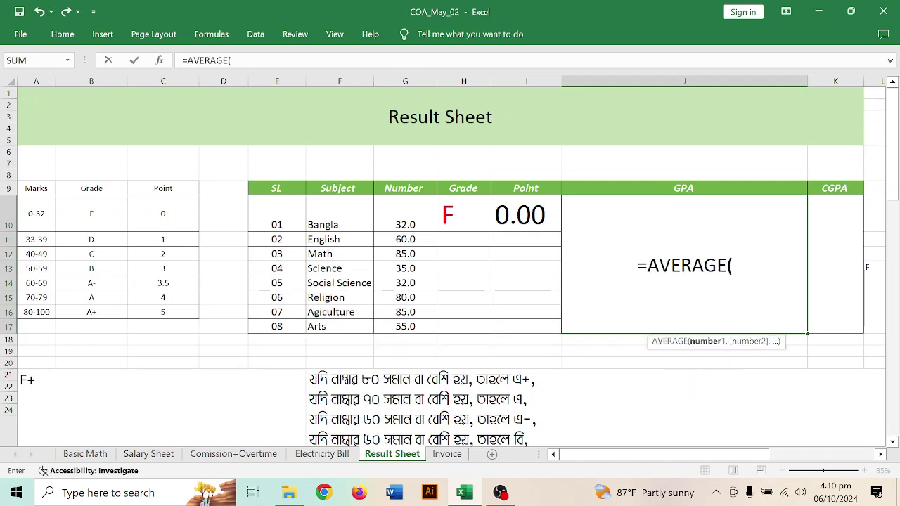
drag(502, 217, 522, 325)
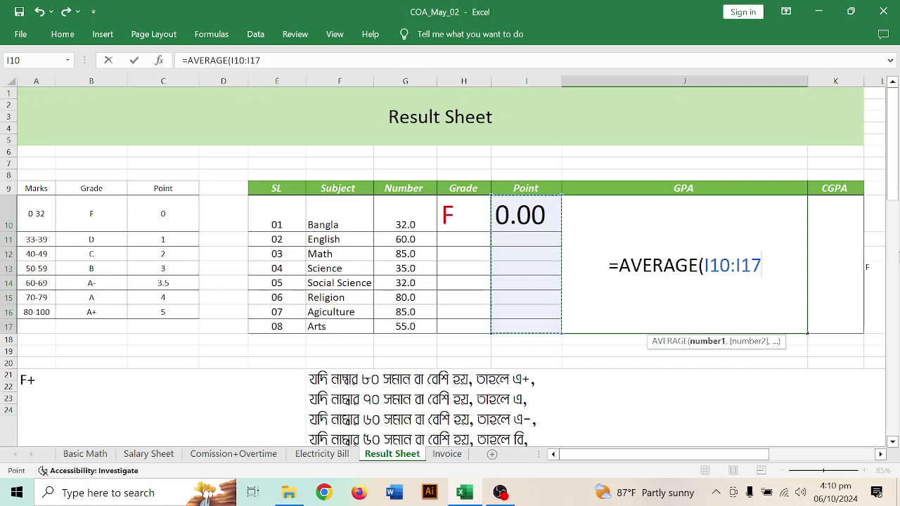
text())
key(Return)
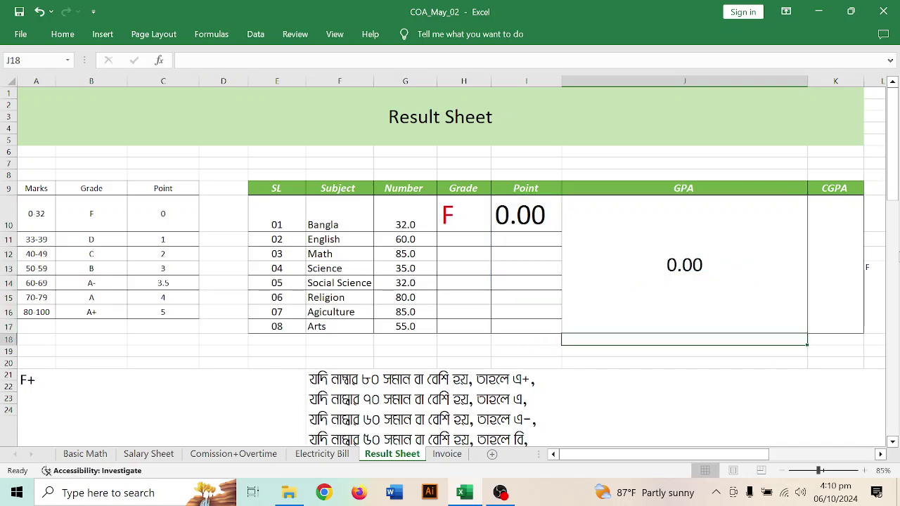
click(713, 282)
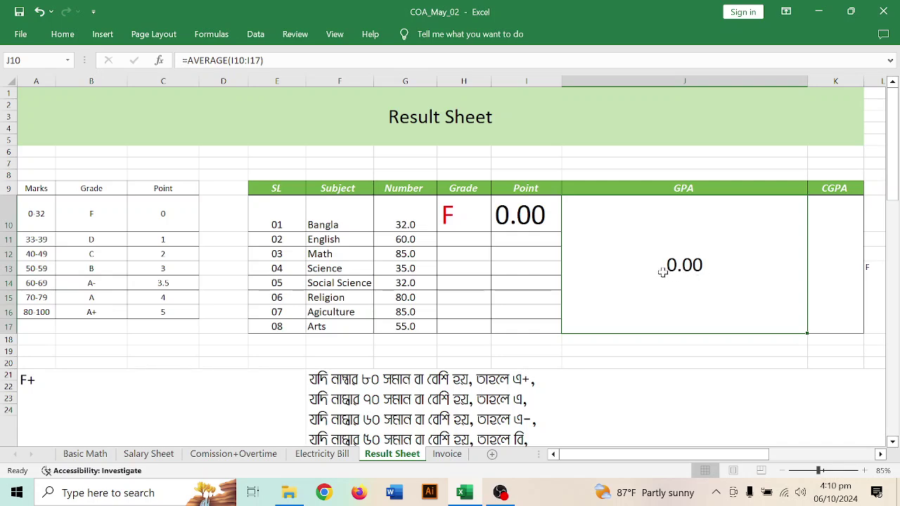
Try filling the grade and point formulas from H10:I10 down to the last subject, and undo the fill.
drag(448, 219, 555, 229)
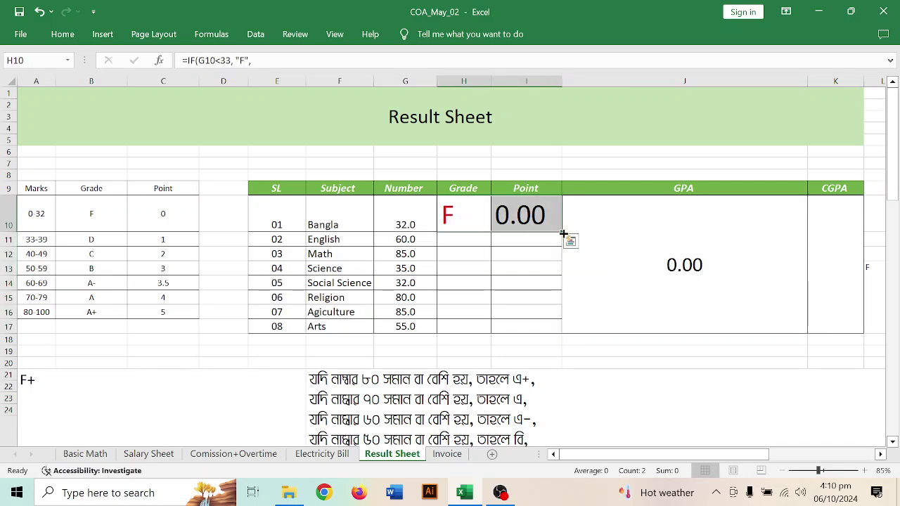
double_click(561, 233)
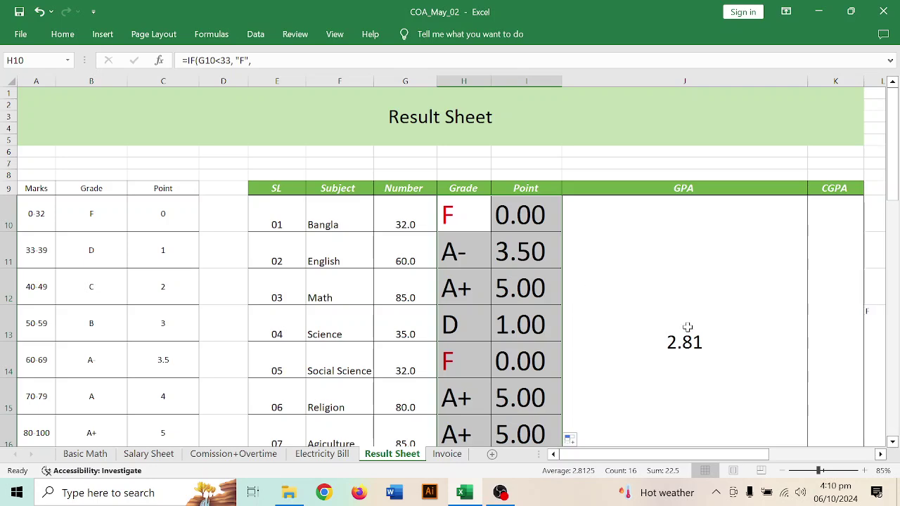
scroll(688, 325, down, 1)
key(ctrl+z)
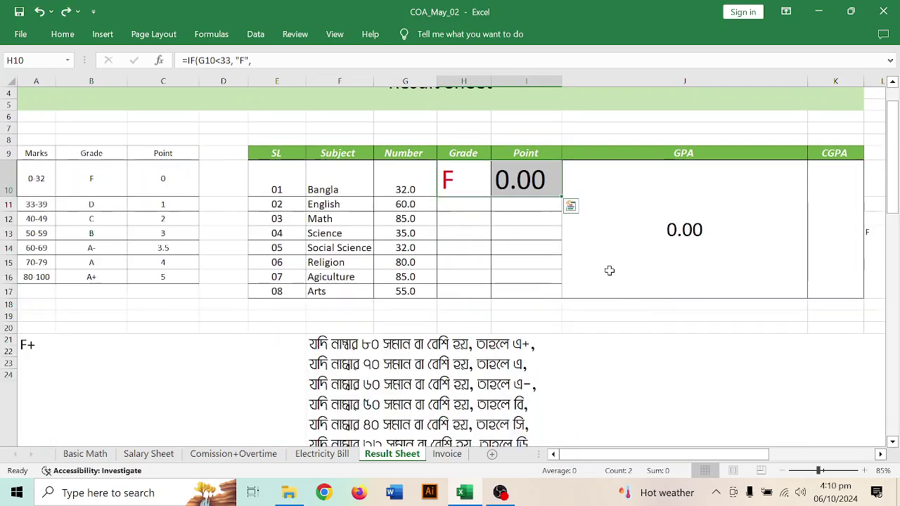
Shrink the font of the Bangla grade and point cells H10:I10 to 14, and enlarge it by one size.
click(64, 35)
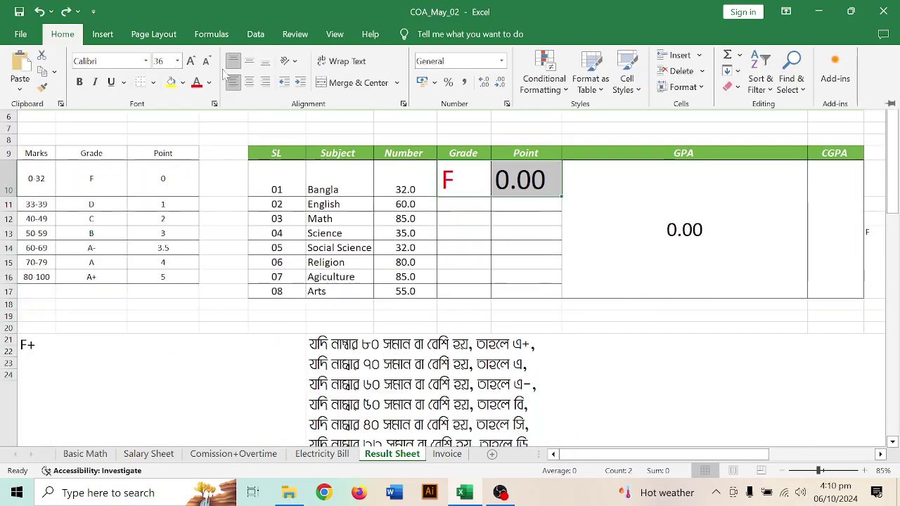
click(208, 62)
click(207, 62)
click(207, 61)
click(208, 62)
click(207, 62)
click(208, 62)
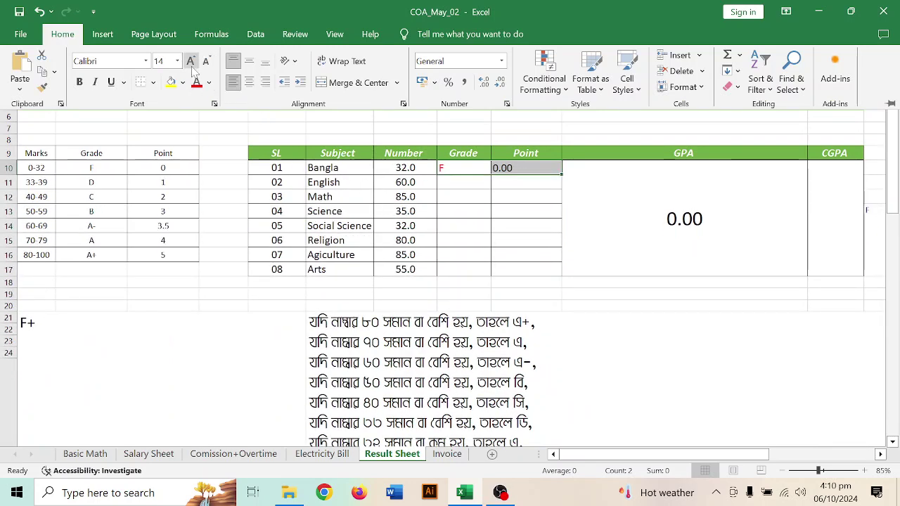
click(190, 61)
Fill the grade and point formulas from H10:I10 down through the Arts row.
click(562, 175)
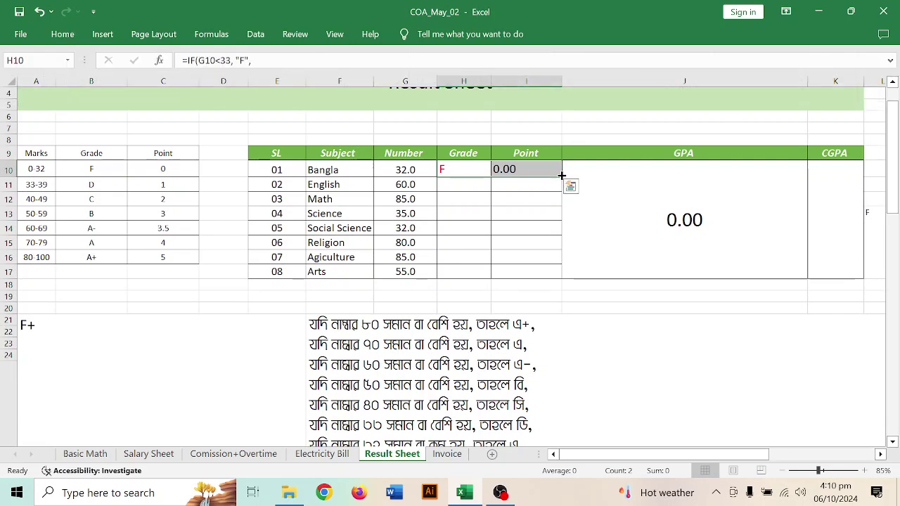
double_click(562, 176)
click(542, 252)
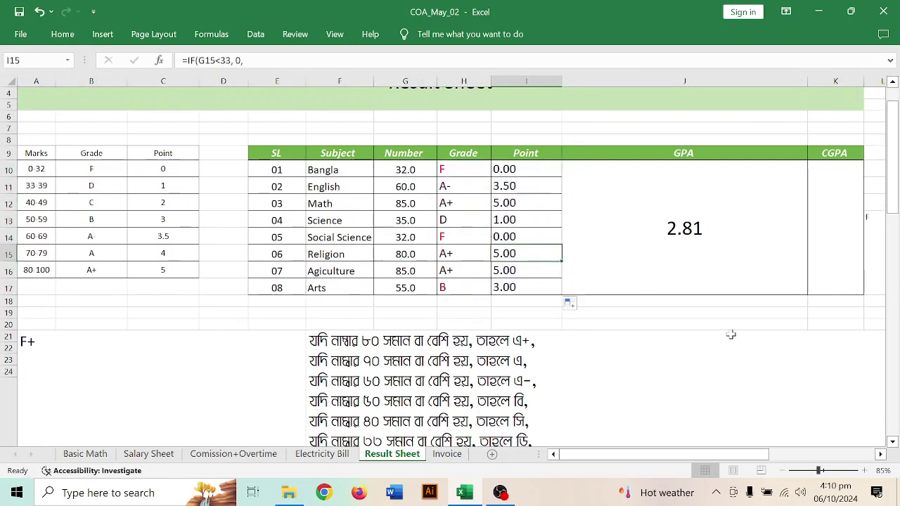
Narrow the GPA column J so the CGPA column sits closer to the subject table.
click(730, 269)
drag(808, 83, 635, 112)
click(650, 251)
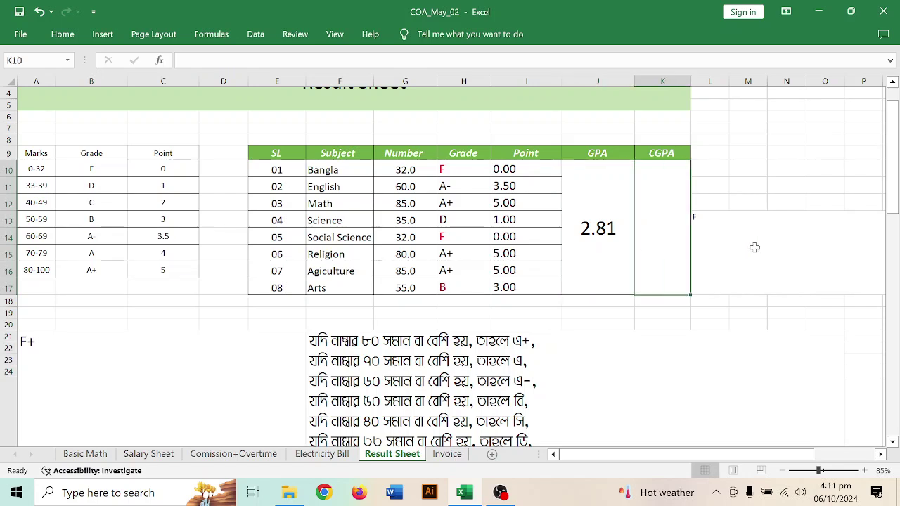
click(672, 354)
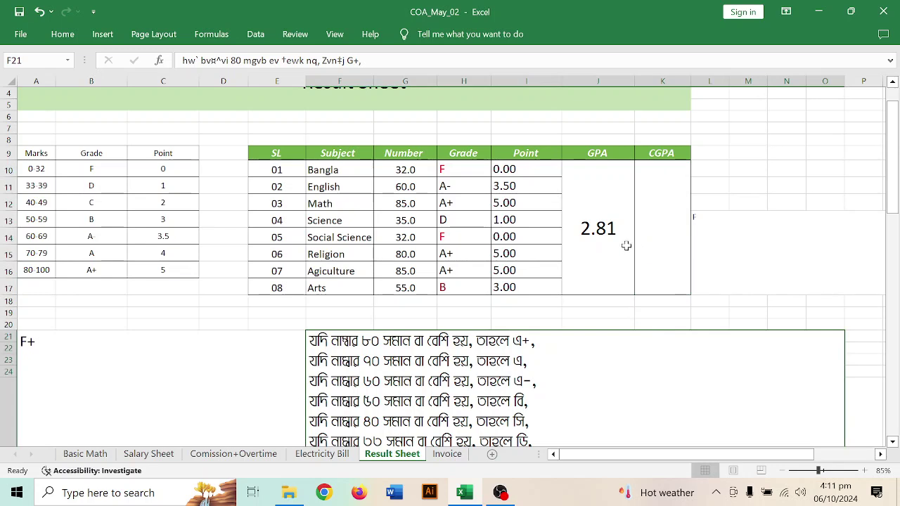
Check the average formula in the merged GPA cell J10 and right-align the cell.
double_click(602, 204)
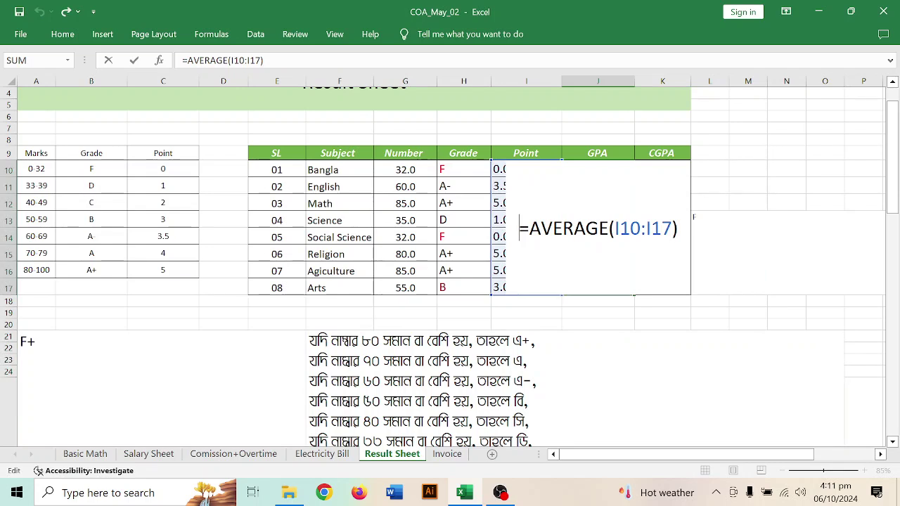
key(Return)
click(599, 205)
click(51, 35)
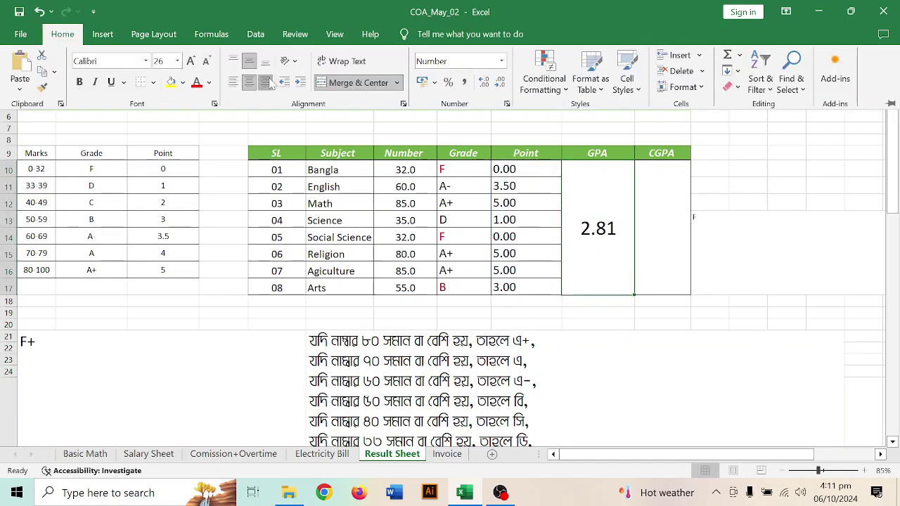
click(266, 82)
click(603, 202)
double_click(603, 202)
key(Home)
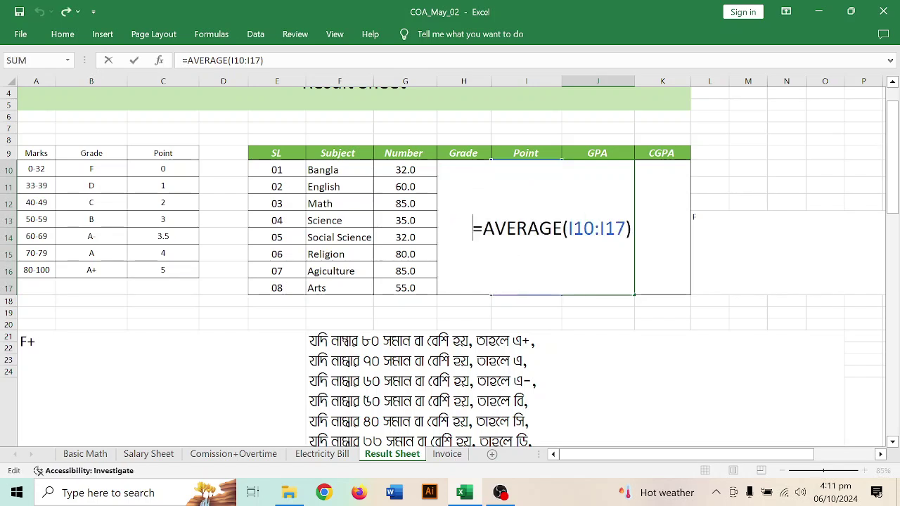
text(=)
click(716, 248)
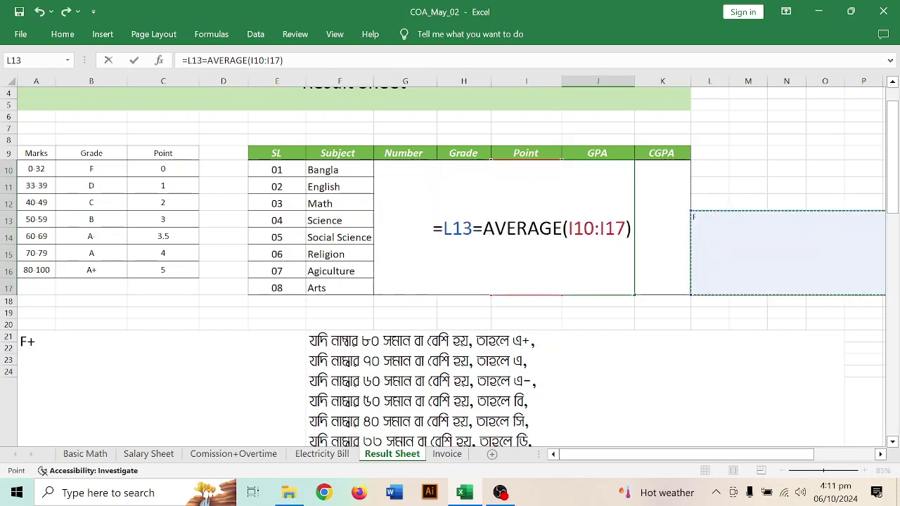
key(BackSpace)
key(BackSpace)
key(BackSpace)
key(BackSpace)
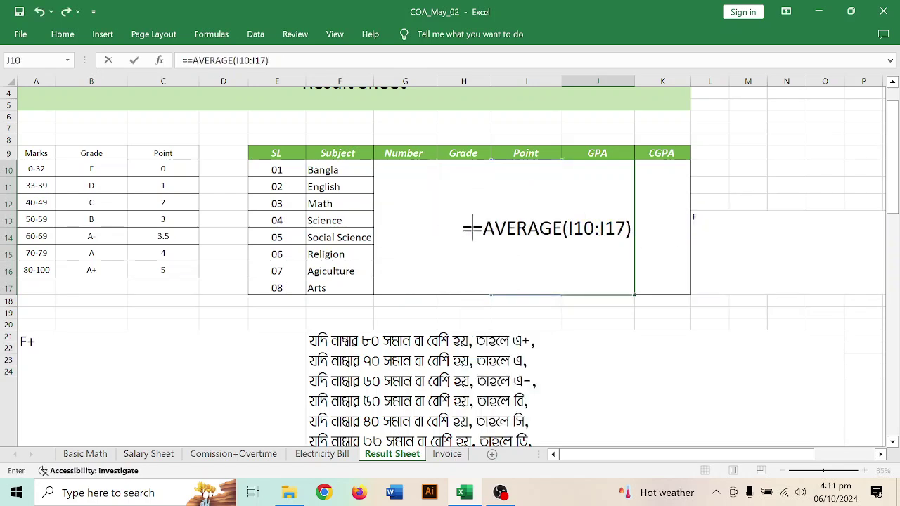
key(Return)
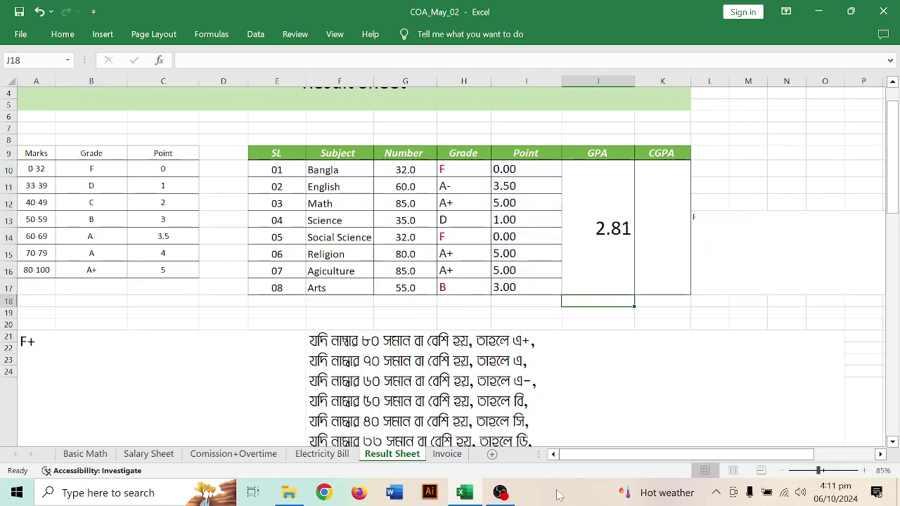
click(500, 493)
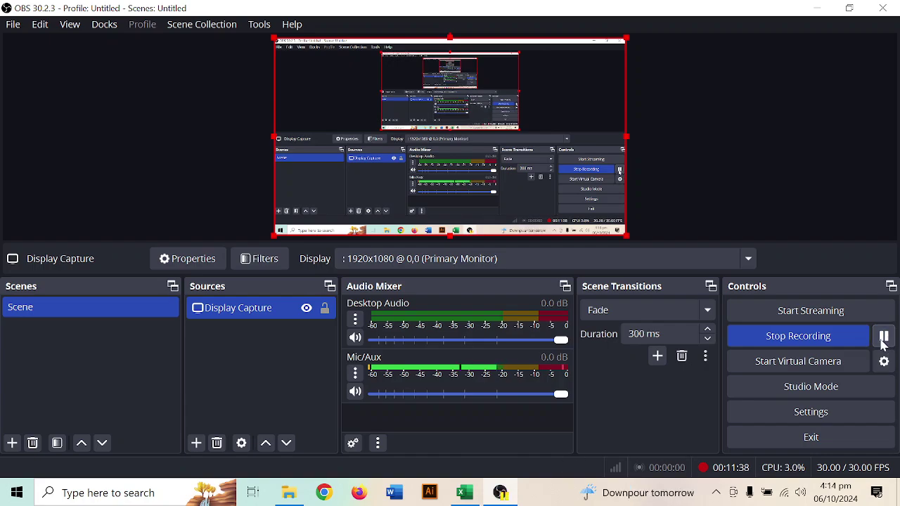
click(815, 8)
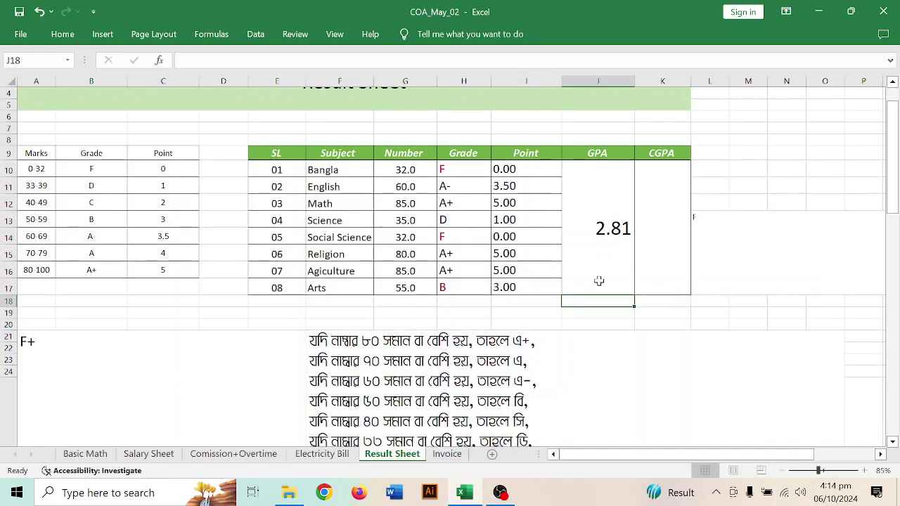
Widen the CGPA column K to several times its width to make room for a long formula.
click(653, 235)
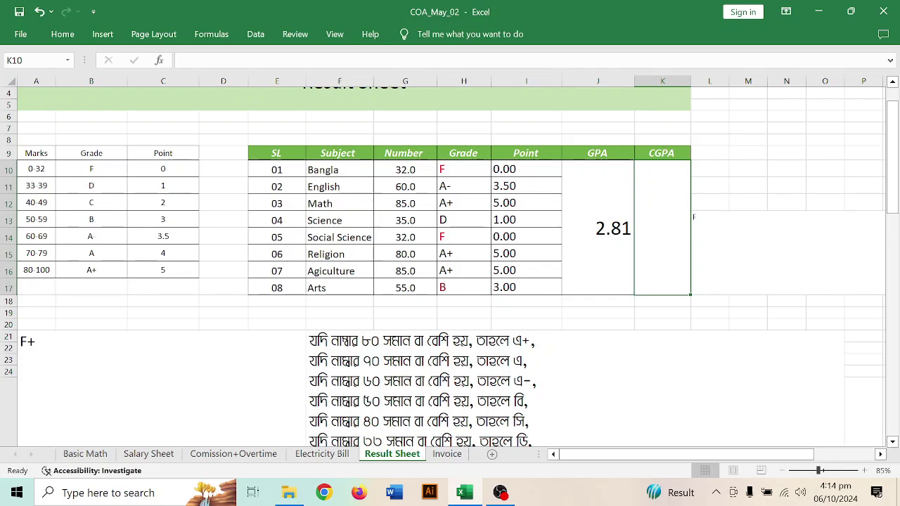
drag(691, 76, 839, 93)
drag(670, 455, 759, 466)
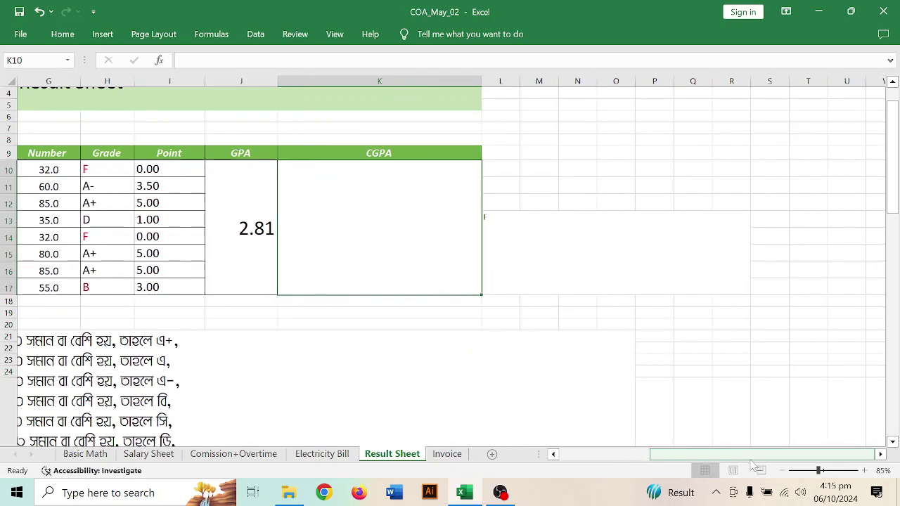
drag(484, 80, 669, 90)
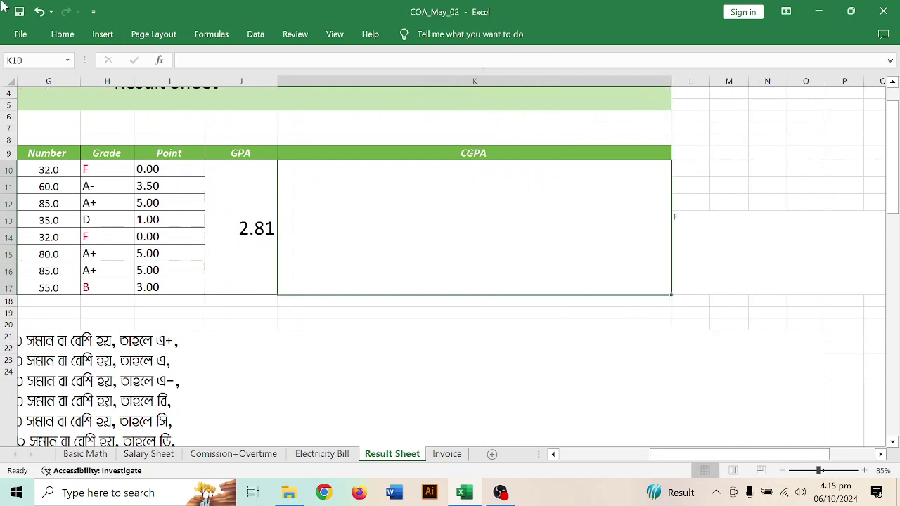
Align the merged CGPA cell K10 to the top and left, and enlarge its font to 48.
click(62, 33)
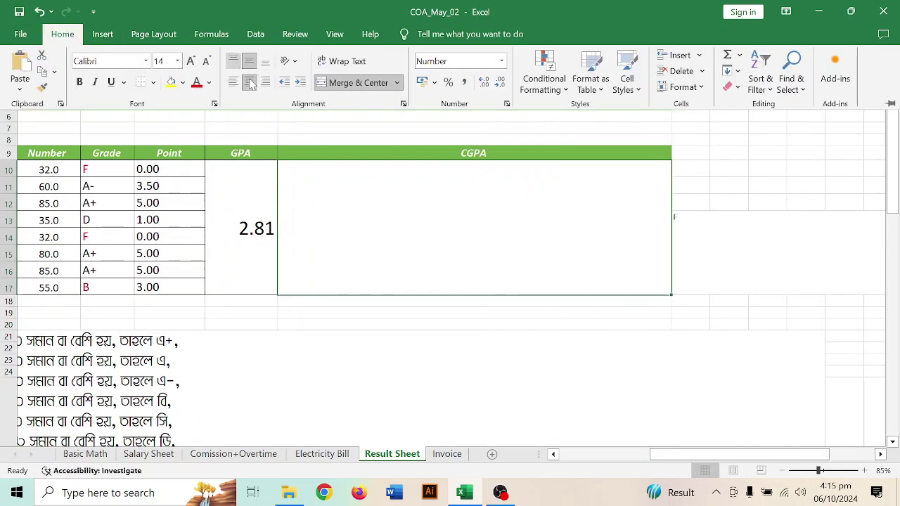
click(391, 266)
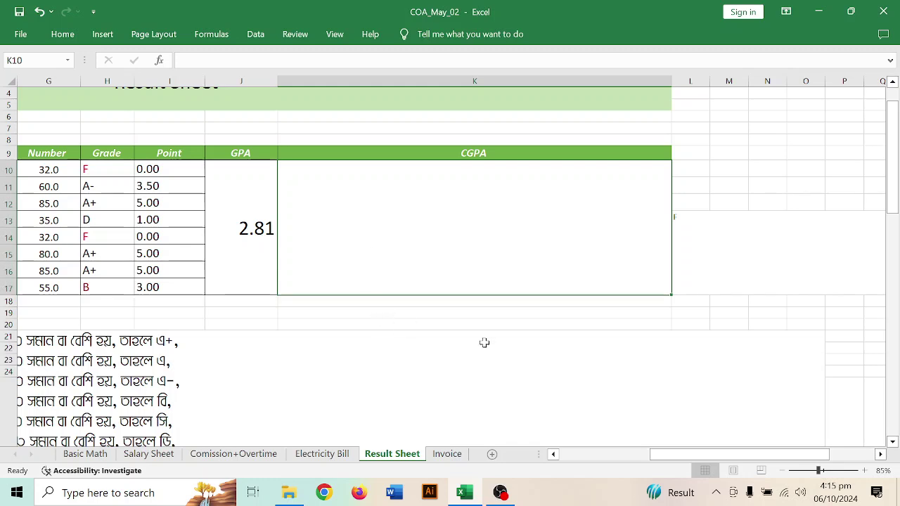
click(704, 327)
click(492, 212)
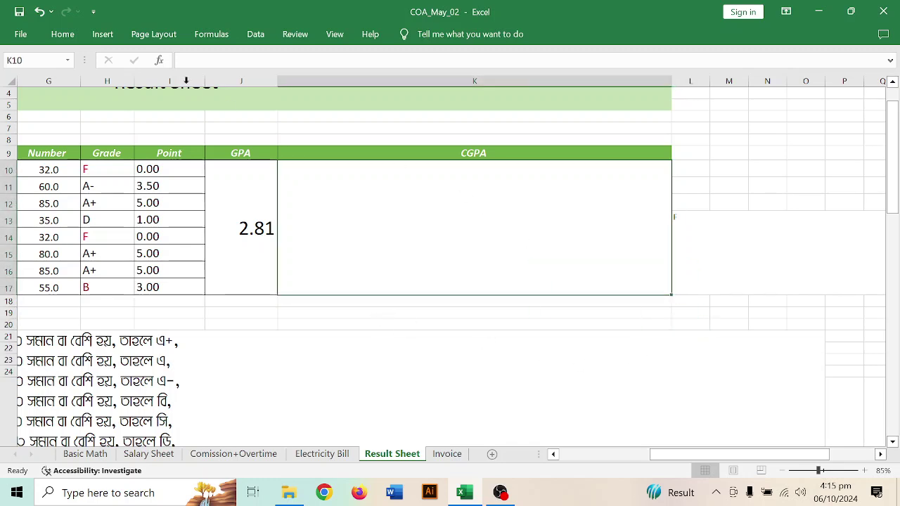
click(62, 34)
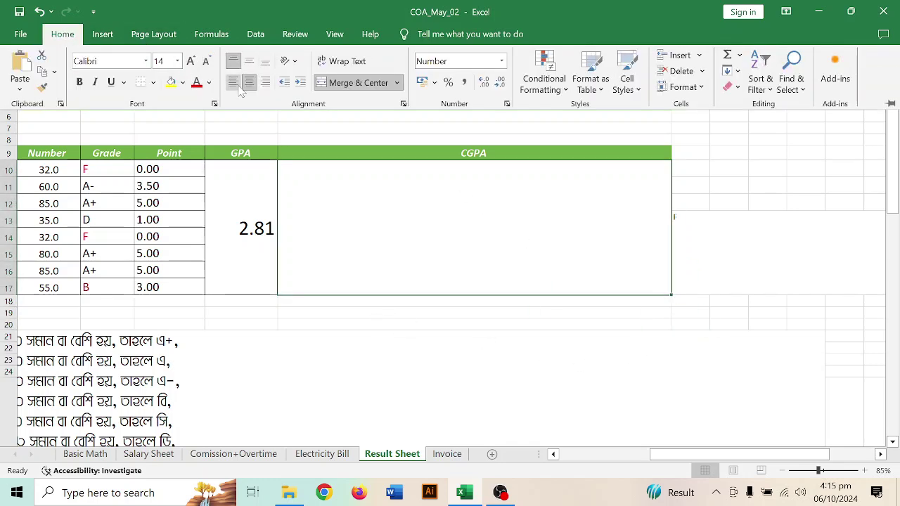
click(190, 61)
click(189, 62)
click(189, 62)
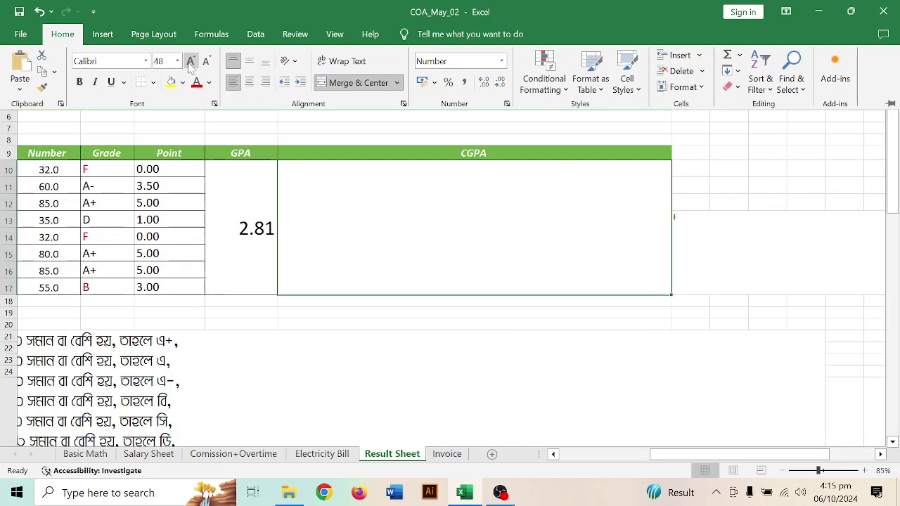
click(281, 177)
double_click(394, 217)
text(=)
key(Escape)
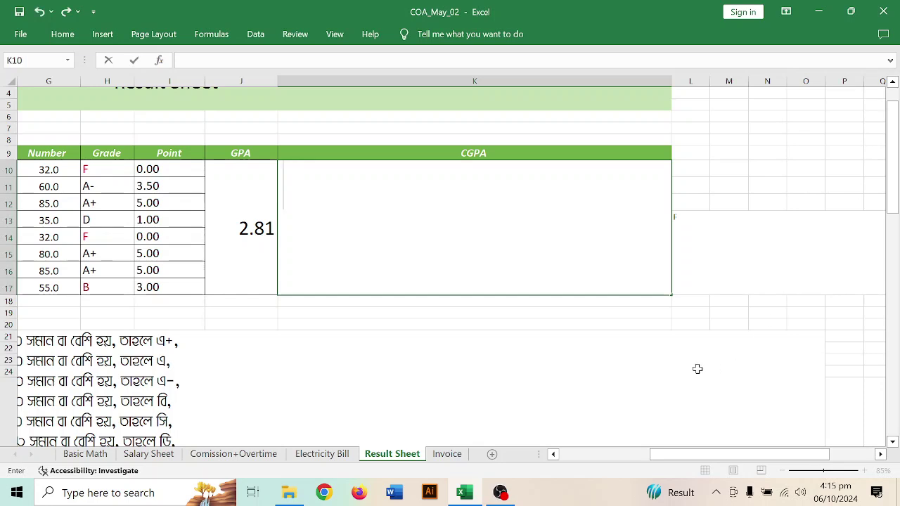
click(533, 355)
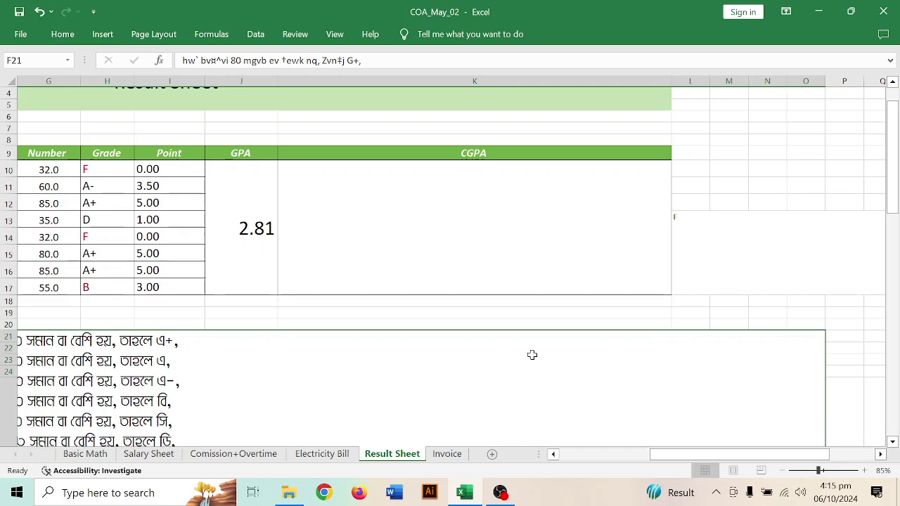
double_click(486, 242)
text(=)
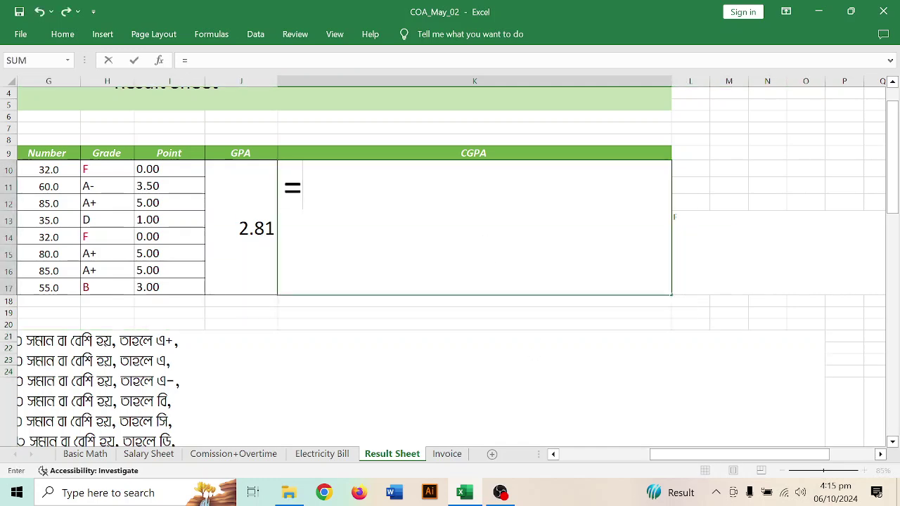
key(Escape)
click(258, 335)
click(233, 259)
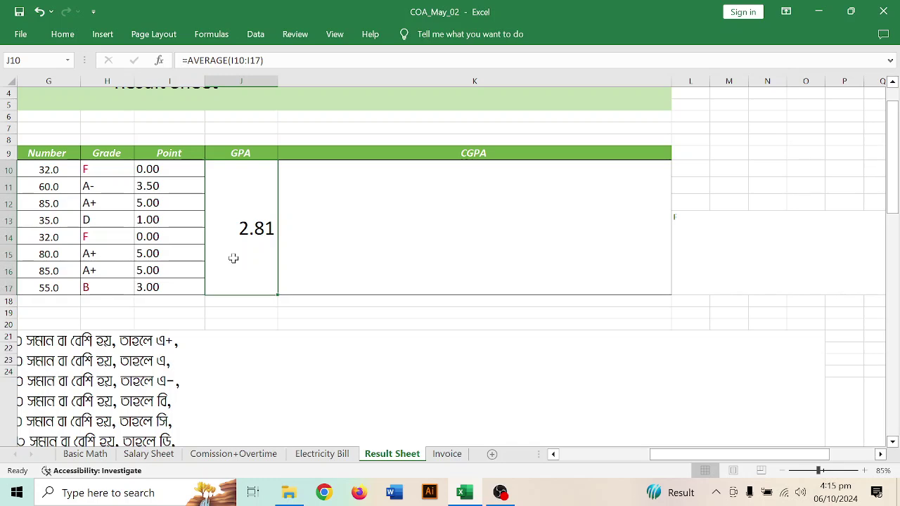
Open the empty merged CGPA cell K10 for editing.
click(350, 225)
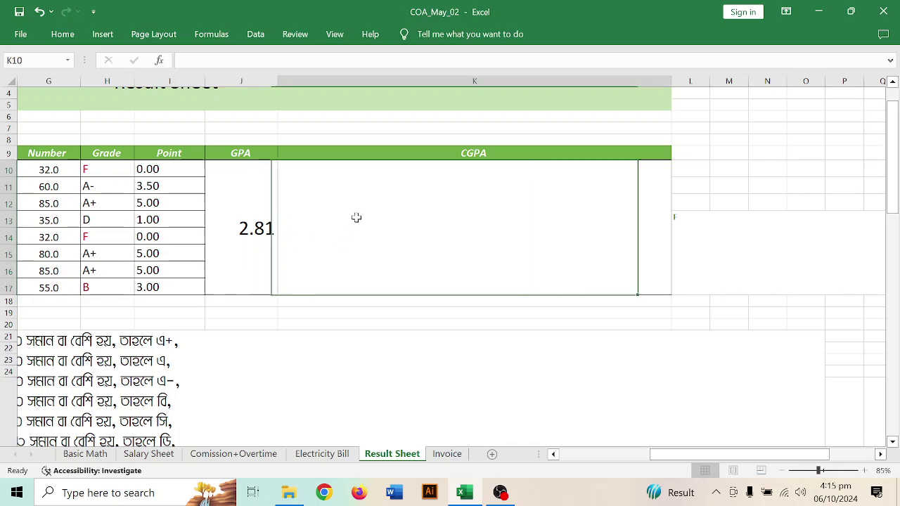
double_click(430, 218)
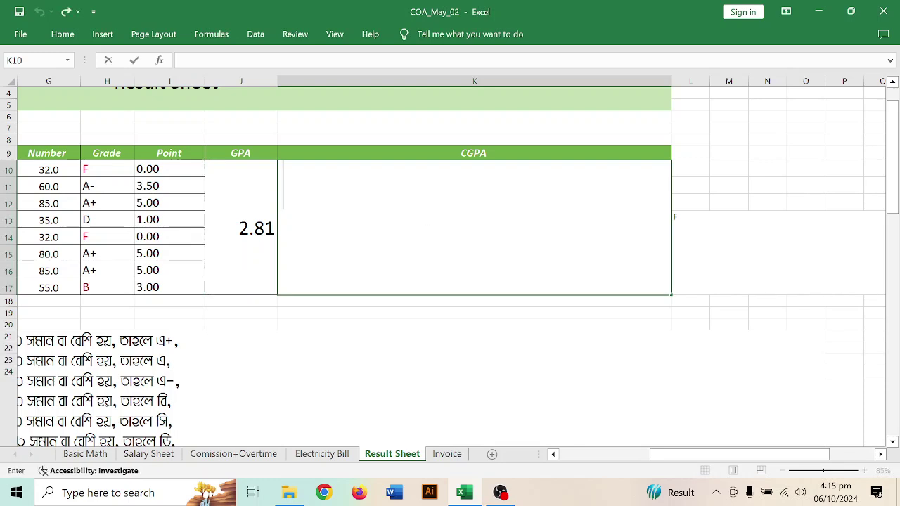
text(=)
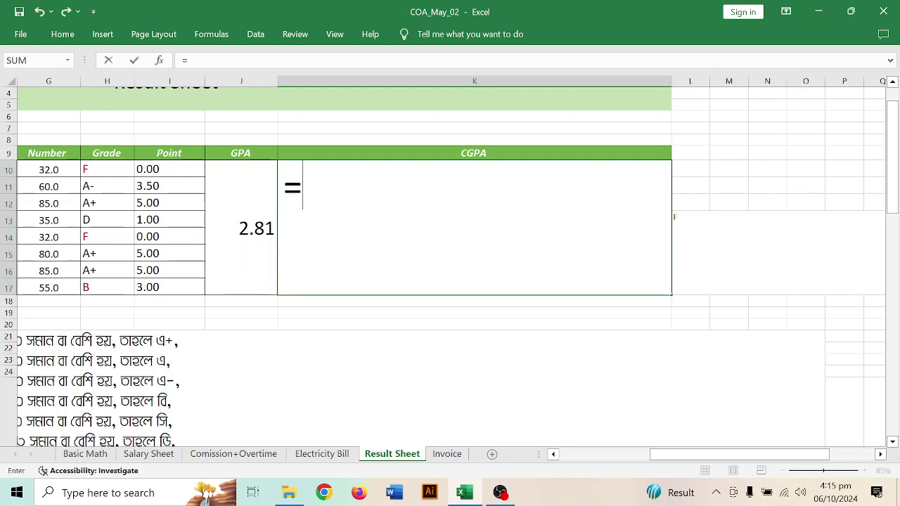
key(BackSpace)
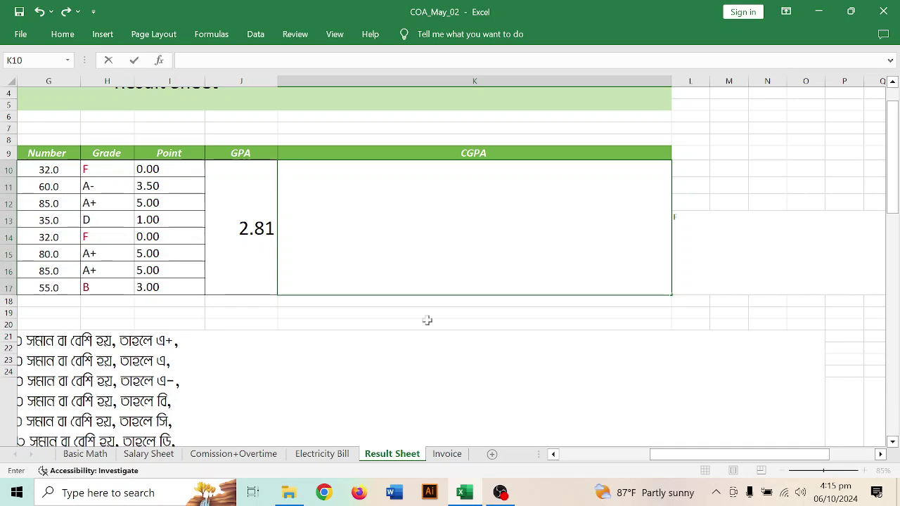
click(500, 493)
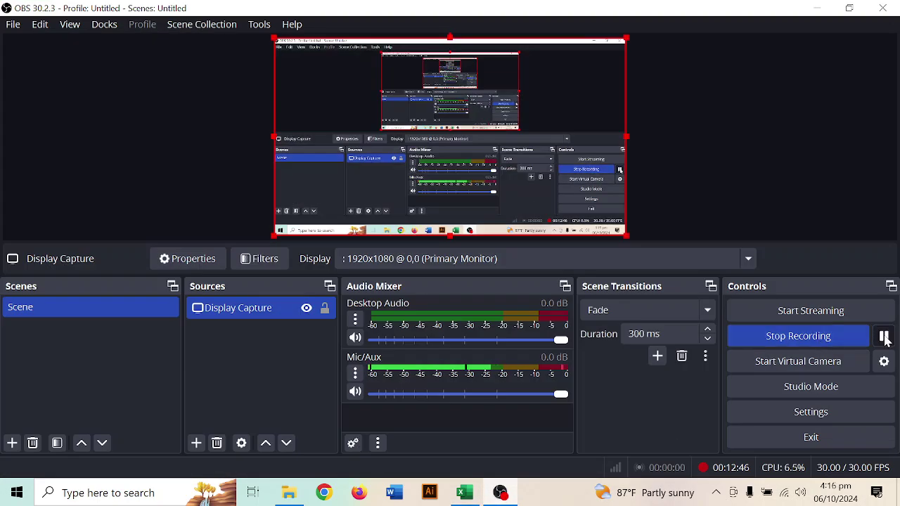
click(817, 8)
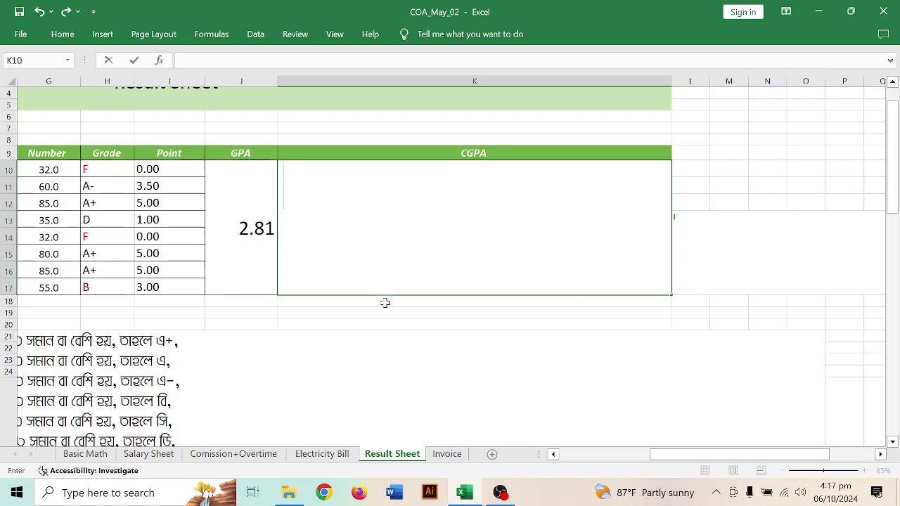
Begin the CGPA formula in K10 with =IF(J10<1, "F", referencing the GPA cell.
text(=)
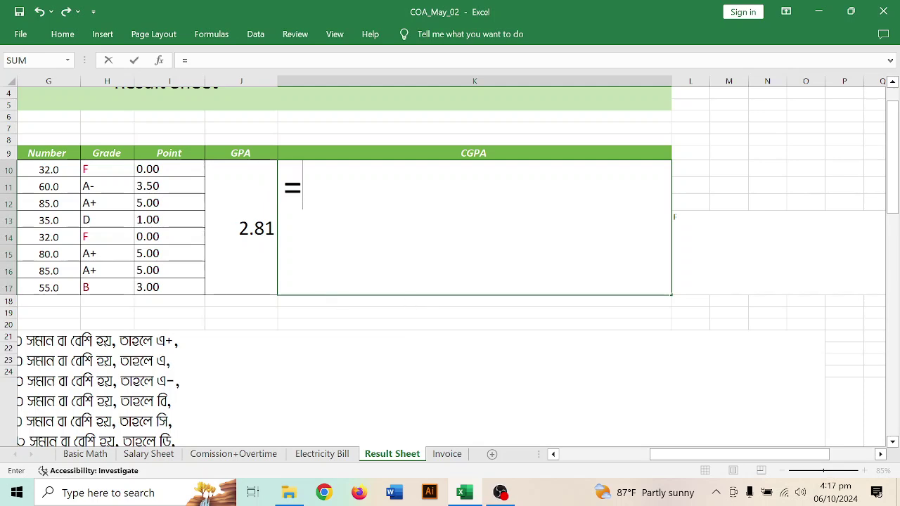
text(IF()
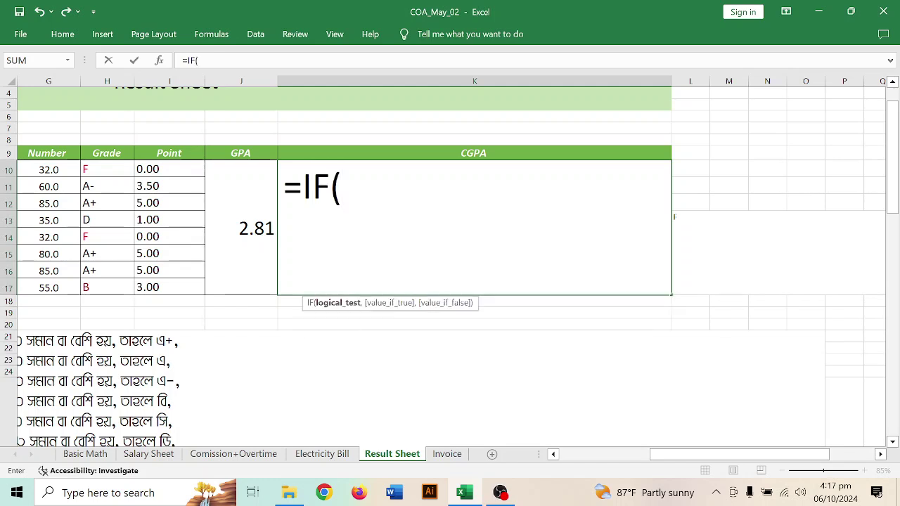
click(253, 224)
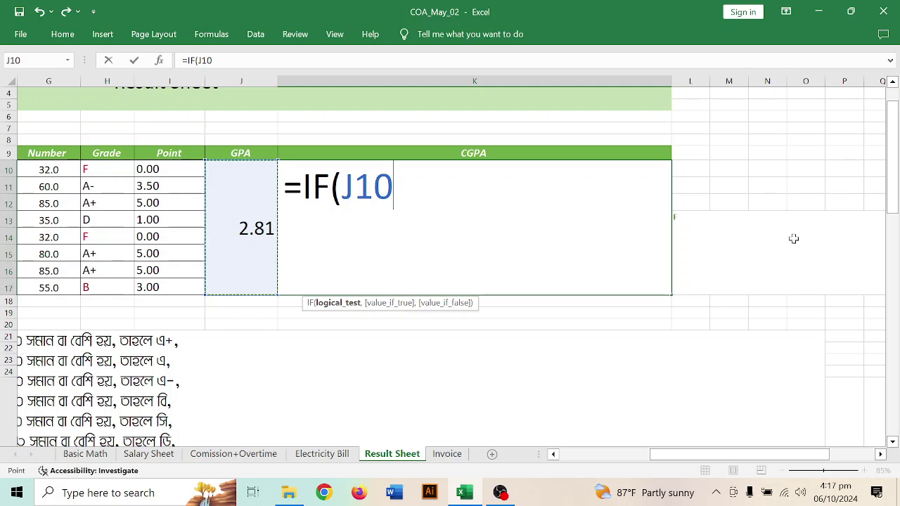
text(<1)
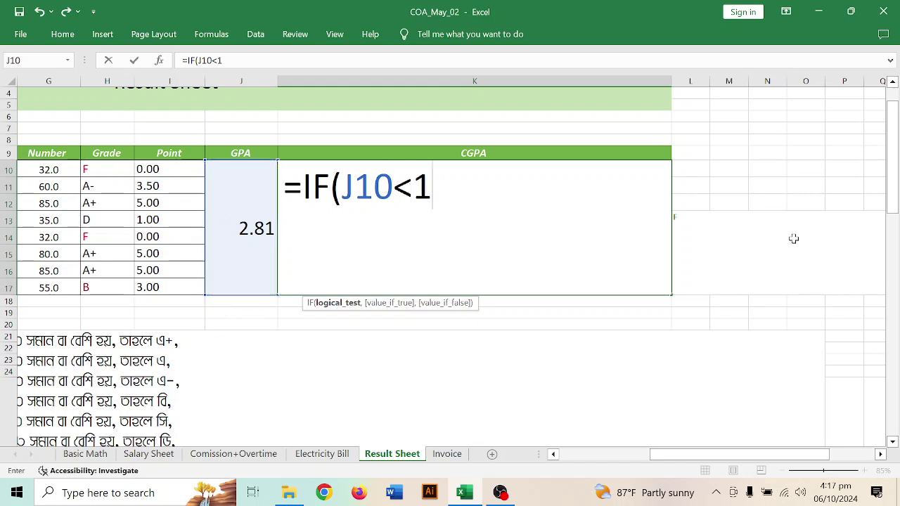
text(, "F",)
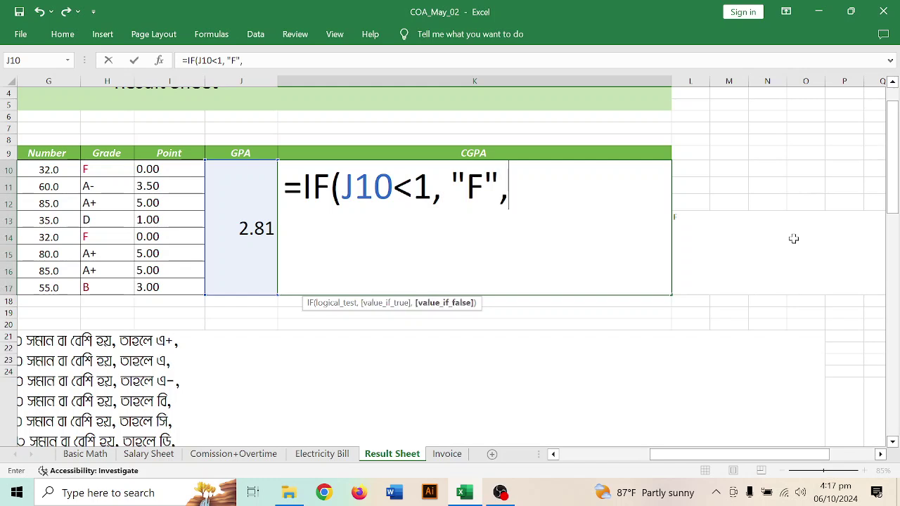
Add a second nested condition, IF(J10<2, "D", on a new line of the CGPA formula, reusing the first condition's text.
drag(510, 190, 304, 189)
key(ctrl+c)
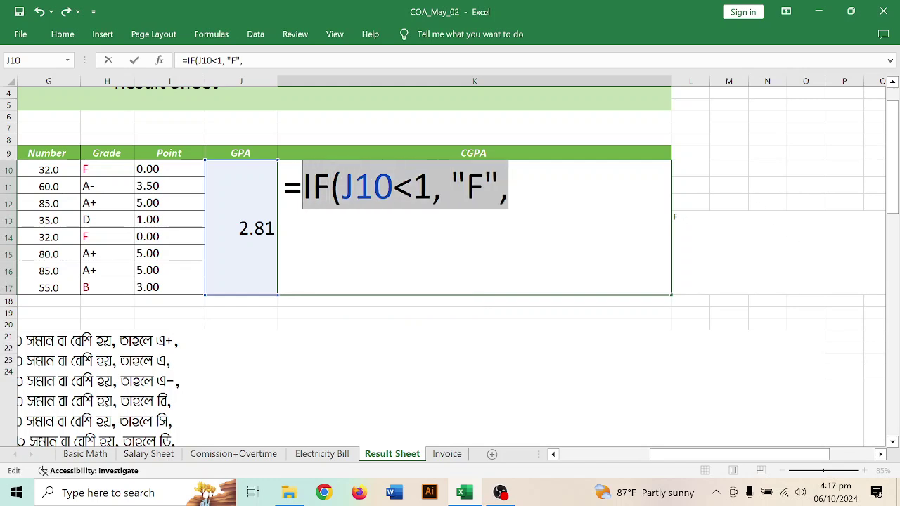
key(Right)
key(alt+Return)
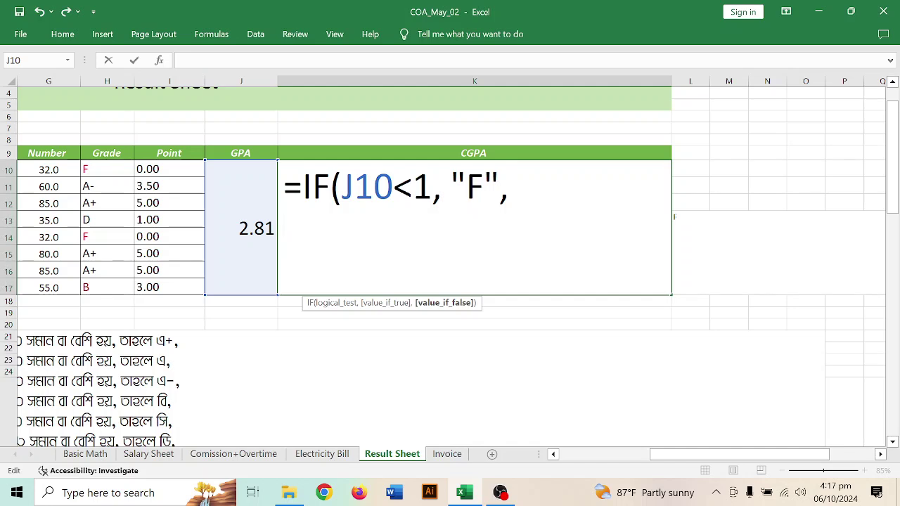
key(ctrl+v)
click(413, 236)
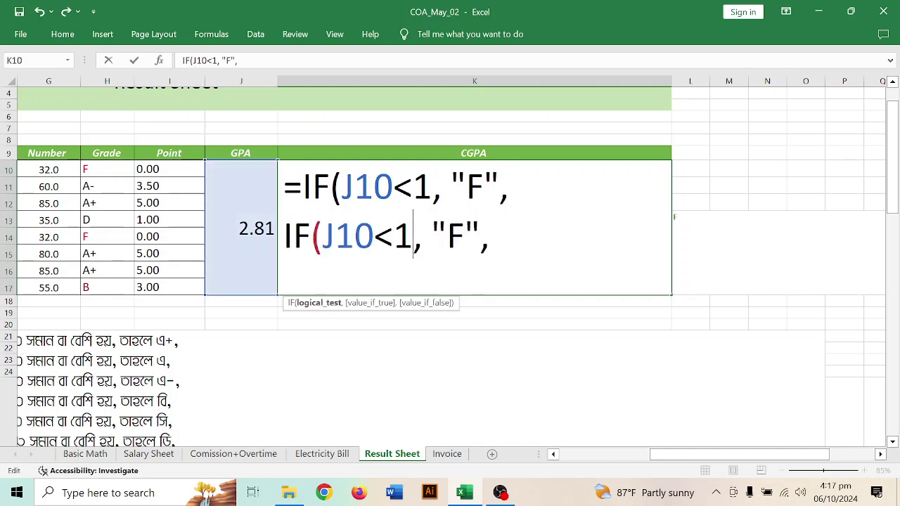
key(BackSpace)
text(2)
click(465, 237)
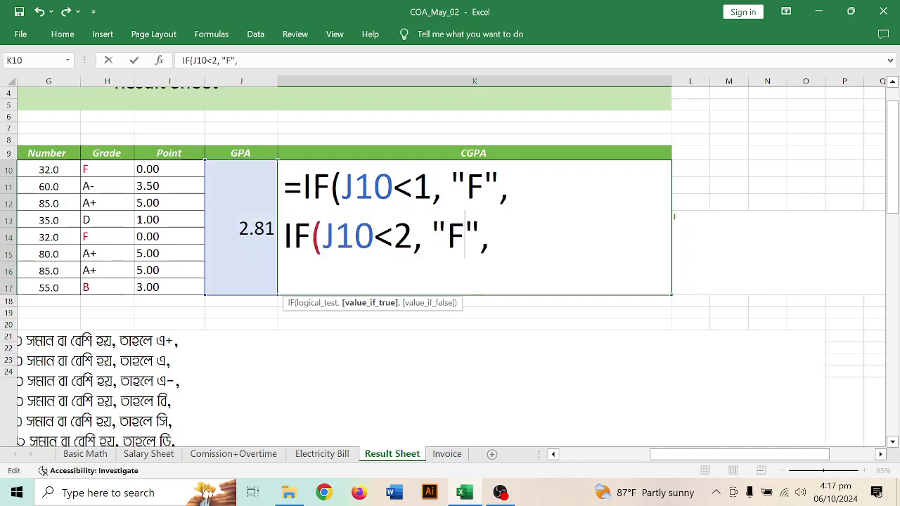
key(BackSpace)
text(D)
click(496, 237)
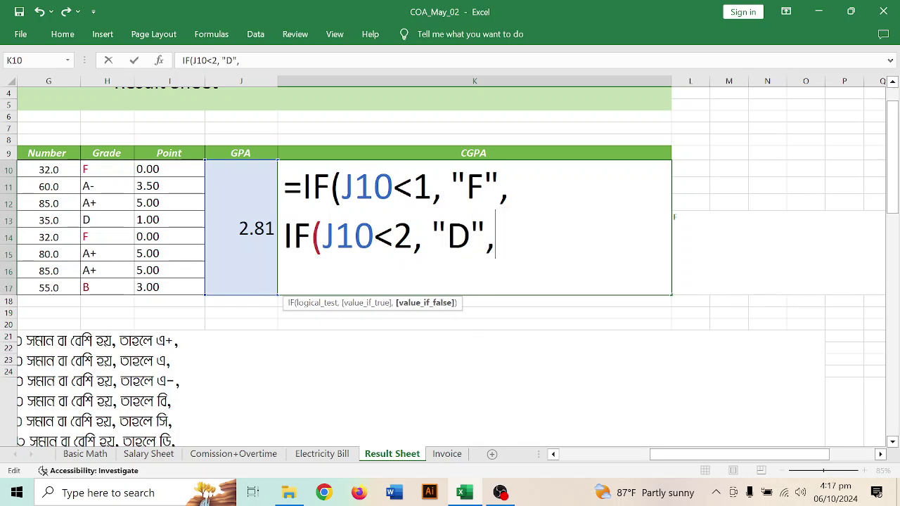
Add a third nested condition, IF(J10<3, "C", on its own line of the CGPA formula.
key(alt+Return)
key(ctrl+v)
click(412, 285)
key(BackSpace)
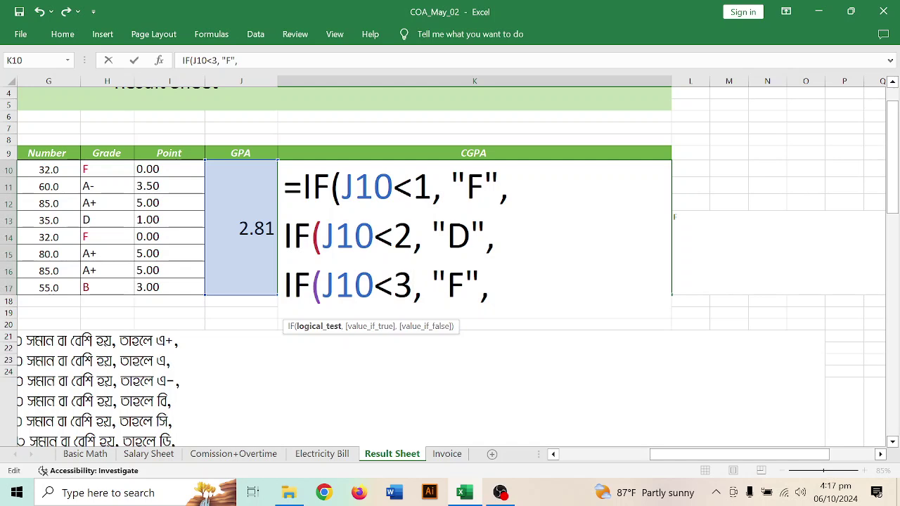
key(Right)
key(Right)
key(Right)
key(Right)
key(BackSpace)
text(C)
key(Right)
key(Right)
Add a fourth nested condition, IF(J10<3.4, "B", on its own line of the CGPA formula.
key(alt+Return)
key(ctrl+v)
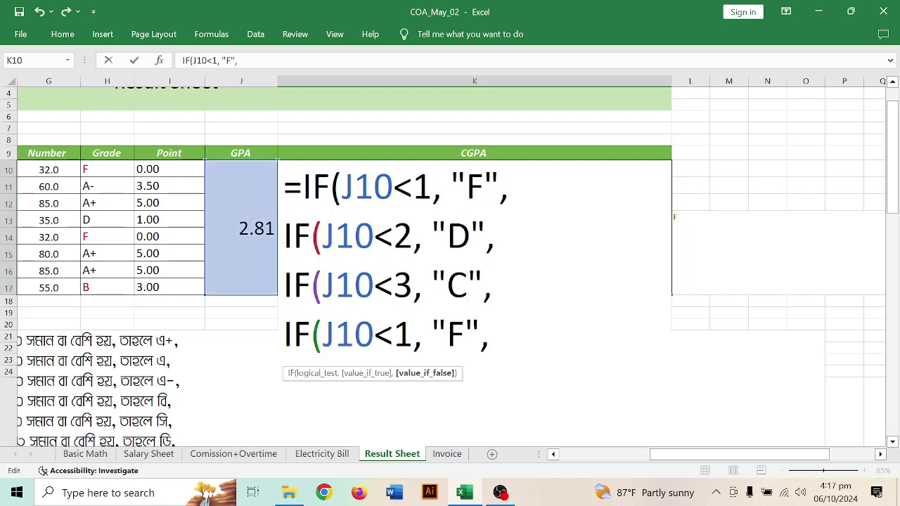
key(Left)
key(Left)
key(Left)
key(Left)
key(Left)
key(Left)
key(BackSpace)
text(3.4)
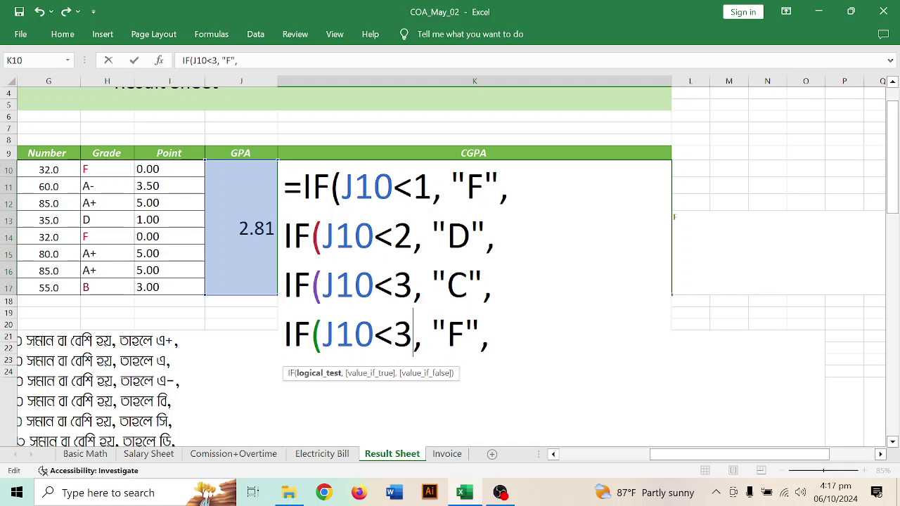
key(Right)
key(Right)
key(Right)
key(Right)
key(BackSpace)
text(B)
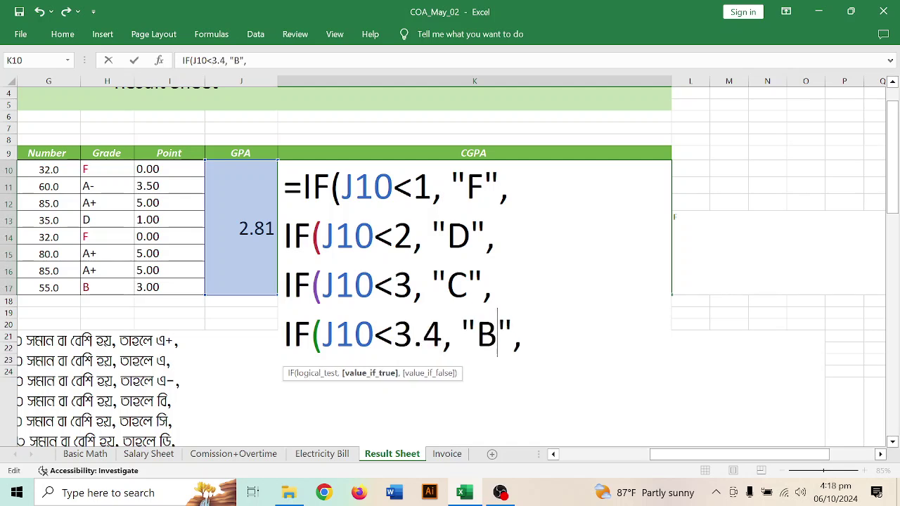
key(Right)
key(Right)
Add a fifth nested condition, IF(J10<4, "A-", on its own line of the CGPA formula.
key(alt+Return)
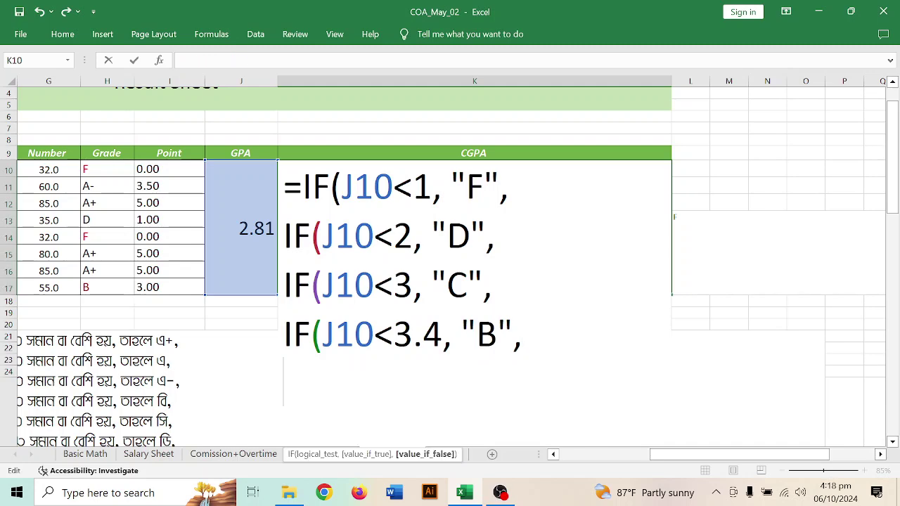
key(ctrl+v)
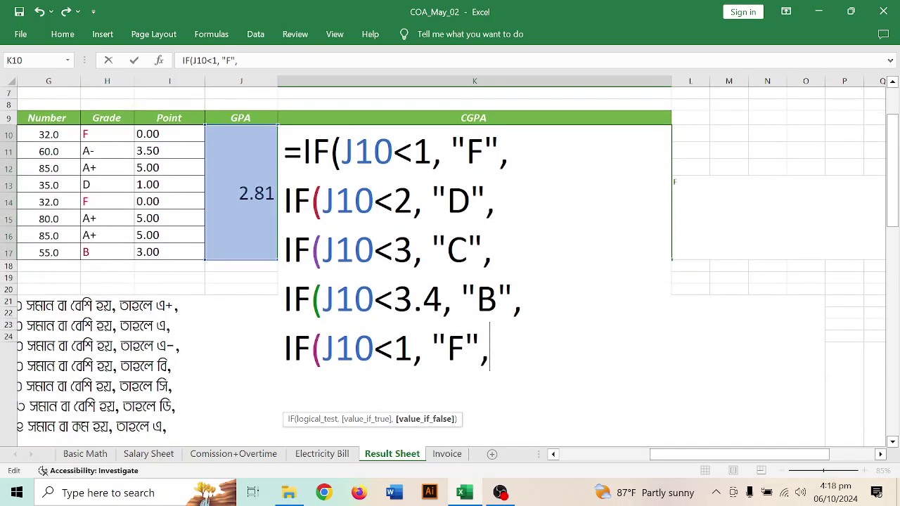
key(Left)
key(Left)
key(Left)
key(Left)
key(Left)
key(Left)
key(BackSpace)
text(4)
key(Right)
key(Right)
key(Right)
key(Right)
key(BackSpace)
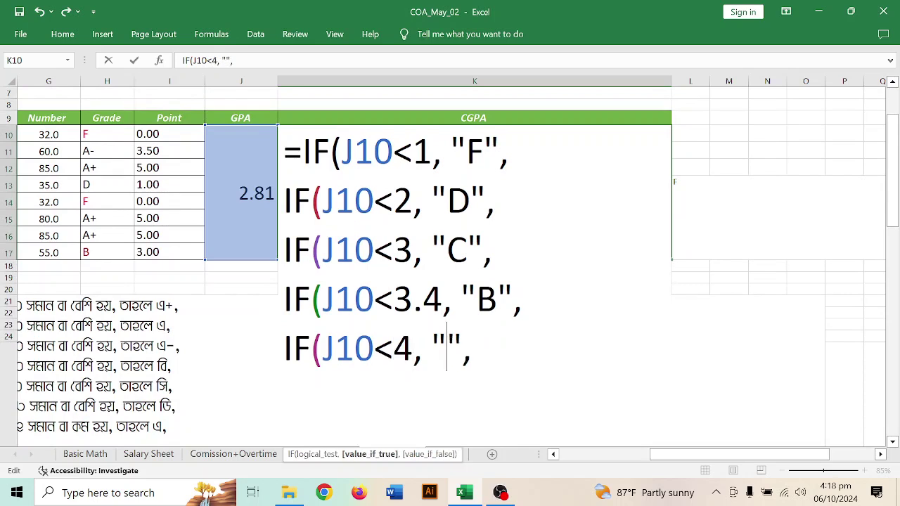
text(a)
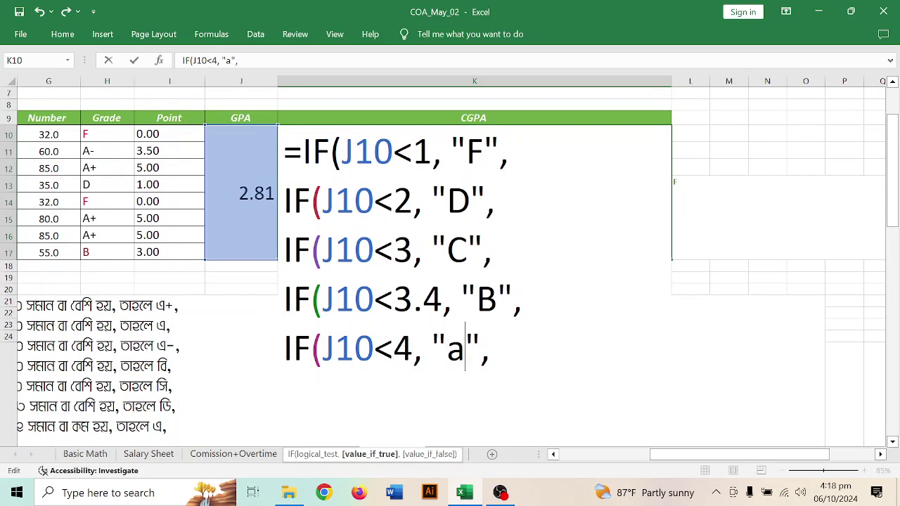
key(BackSpace)
text(A-)
key(Right)
key(Right)
Add a sixth nested condition, IF(J10<5, "A", on its own line of the CGPA formula.
key(alt+Return)
key(ctrl+v)
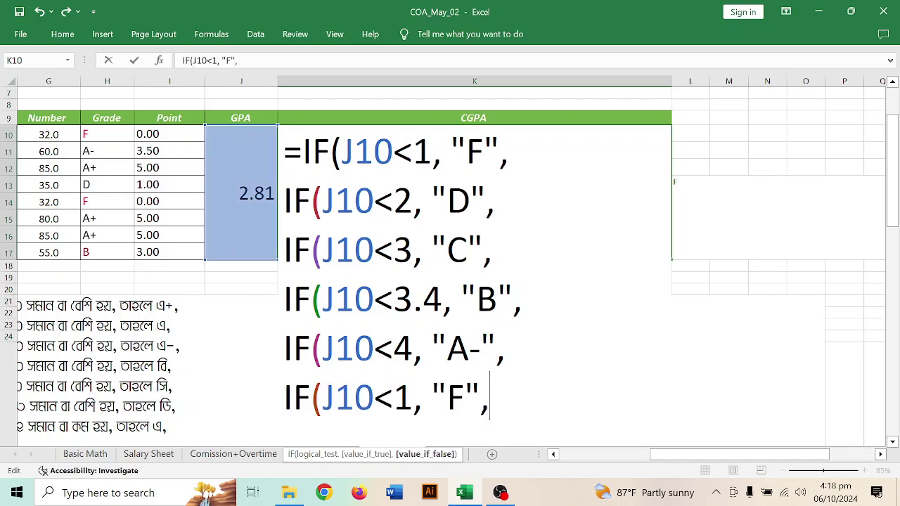
key(Left)
key(Left)
key(Left)
key(Left)
key(Left)
key(Left)
key(BackSpace)
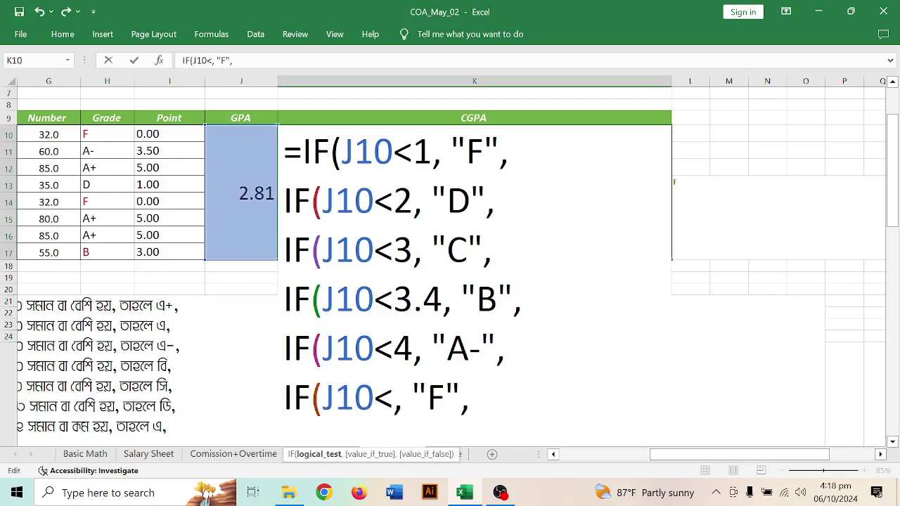
text(5)
key(Right)
key(Right)
key(Right)
key(Right)
key(BackSpace)
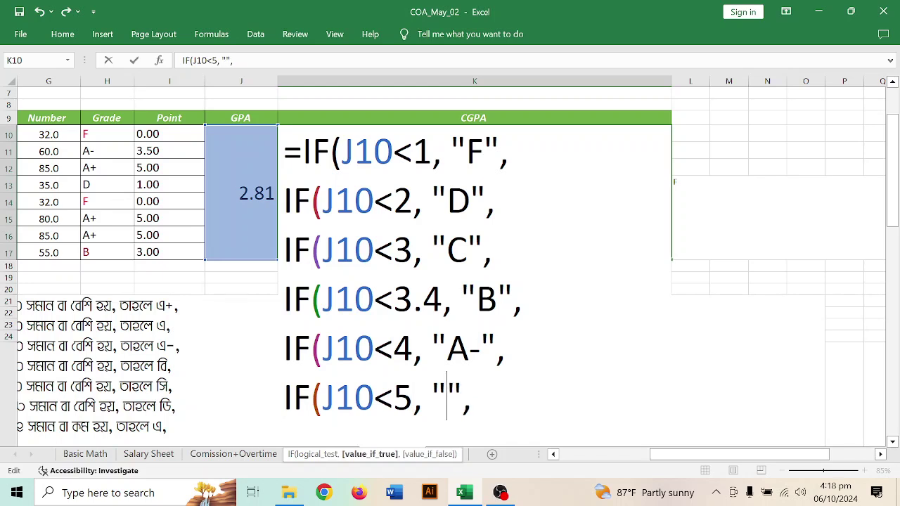
text(A)
key(Right)
key(Right)
Add a last nested condition, IF(J10=5, "A+", using an equals test, on its own line of the CGPA formula.
key(alt+Return)
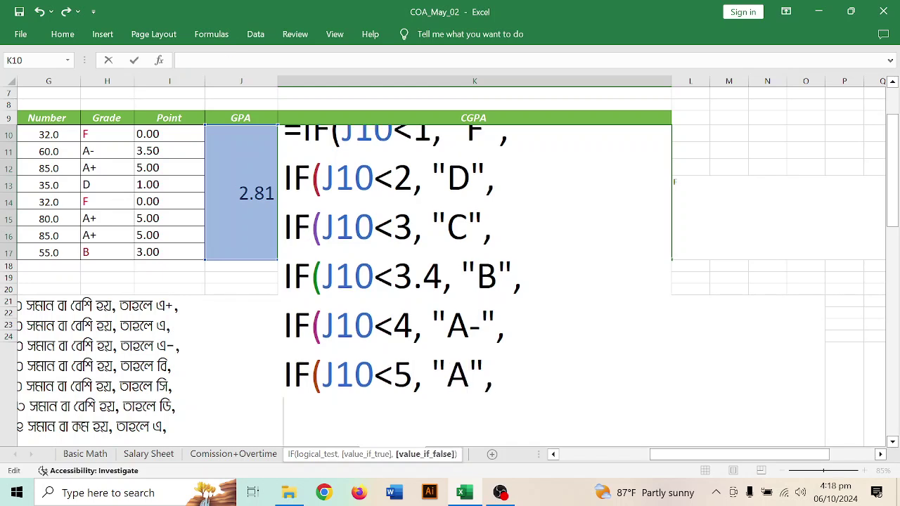
text(IF(J10<1, "F",)
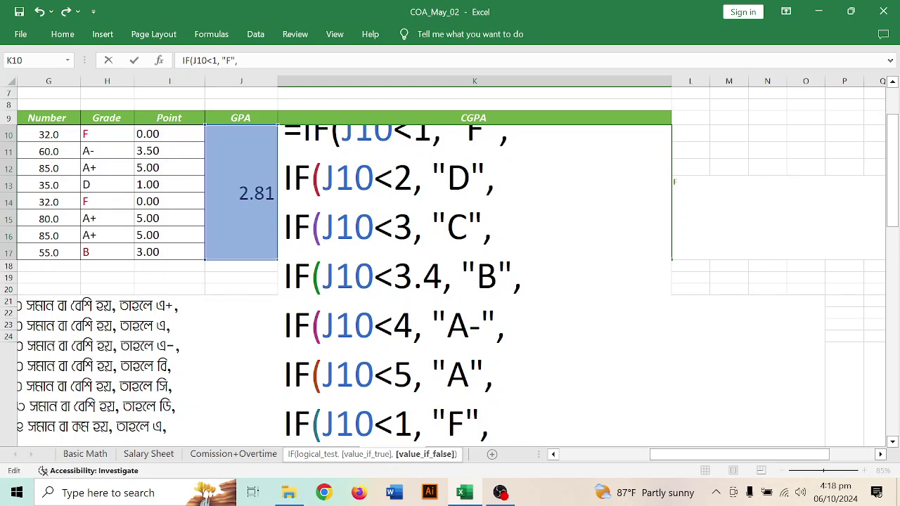
click(413, 424)
key(BackSpace)
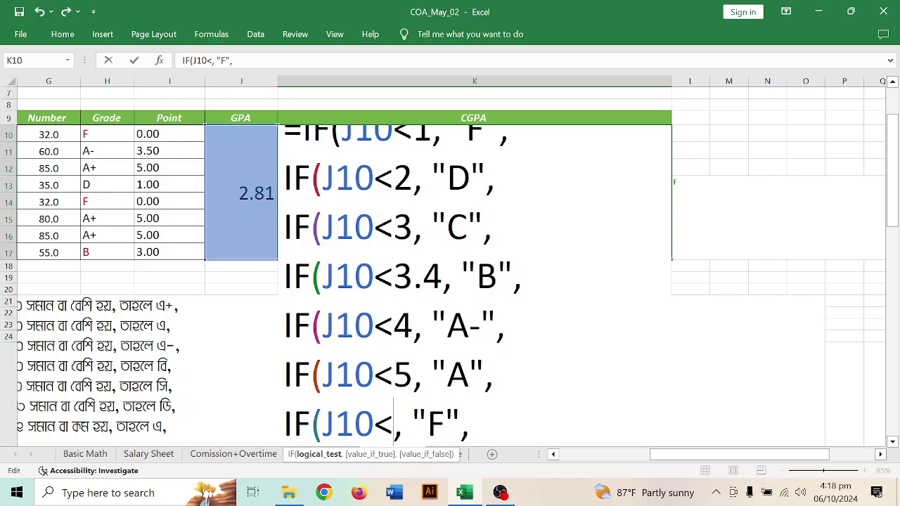
key(BackSpace)
text(-5)
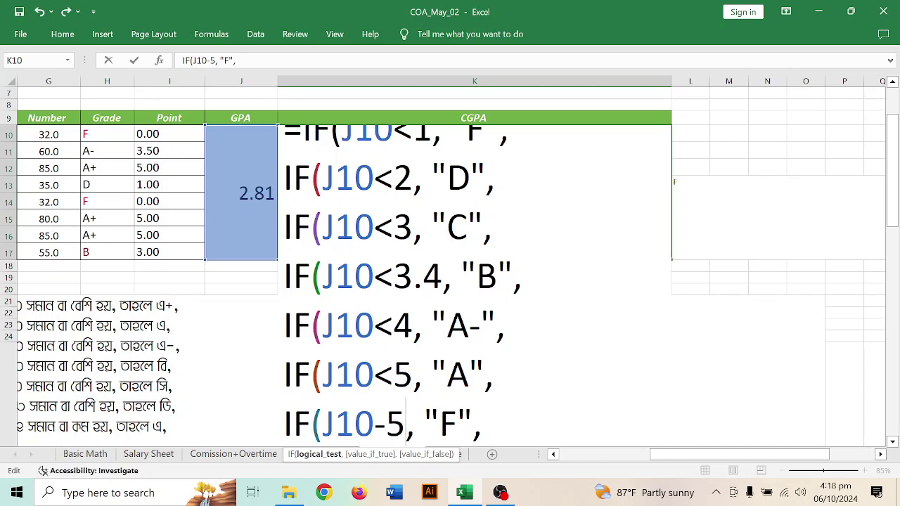
key(BackSpace)
key(BackSpace)
text(-)
key(BackSpace)
text(=5)
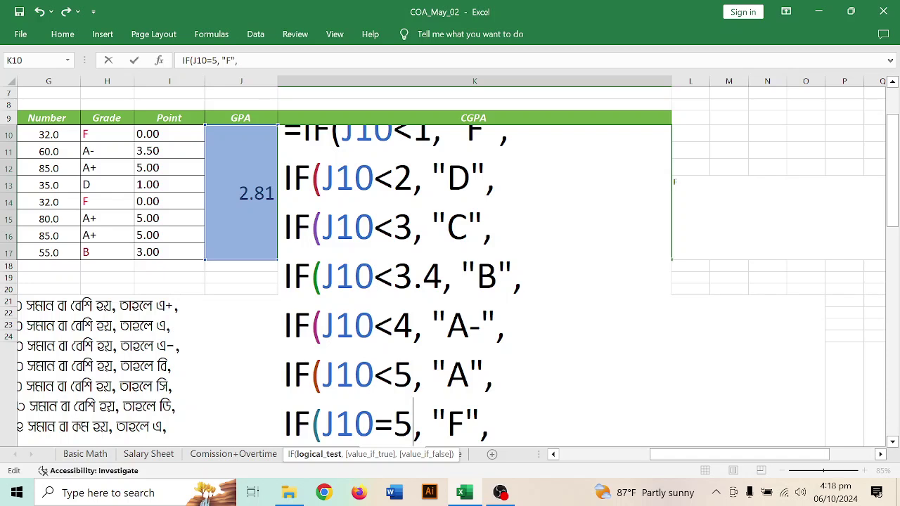
key(Right)
key(Right)
key(Right)
key(Right)
key(BackSpace)
text(a)
key(BackSpace)
text(A+)
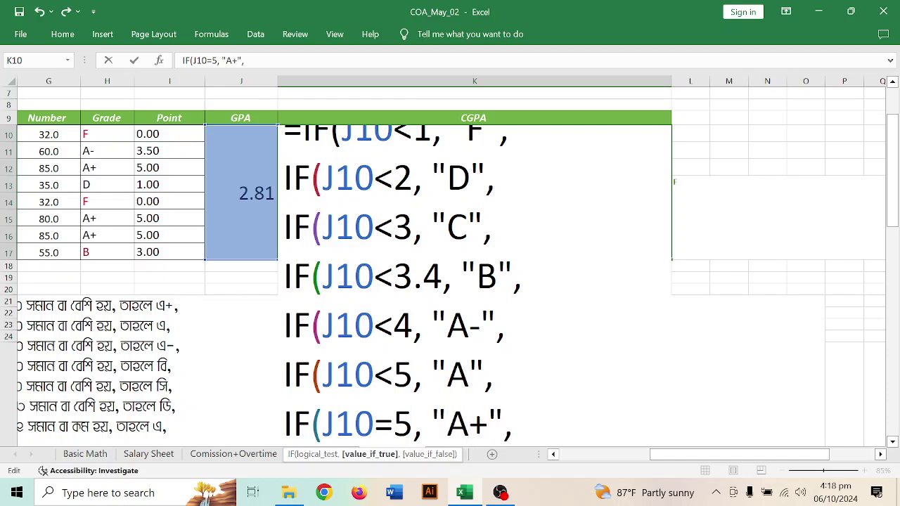
key(Right)
key(Right)
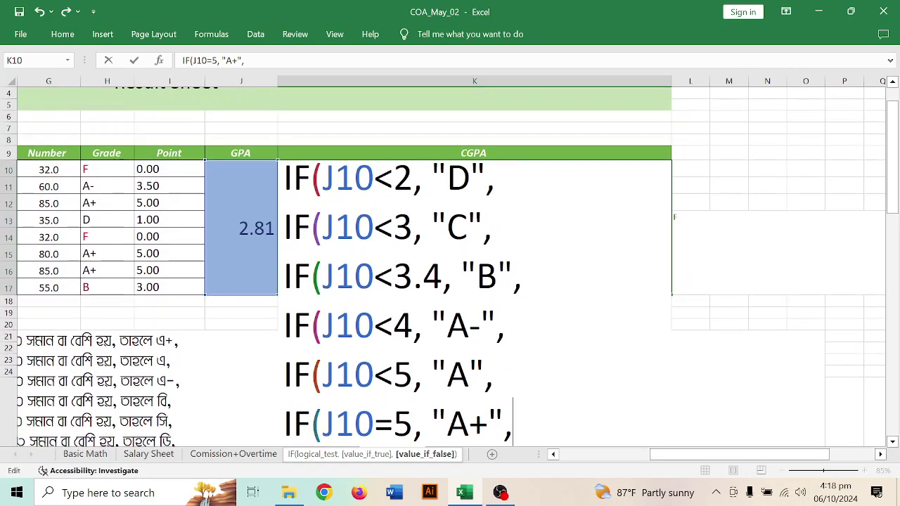
Replace the trailing comma after "A+" with seven closing parentheses and commit the CGPA formula.
scroll(528, 357, down, 1)
scroll(464, 176, up, 3)
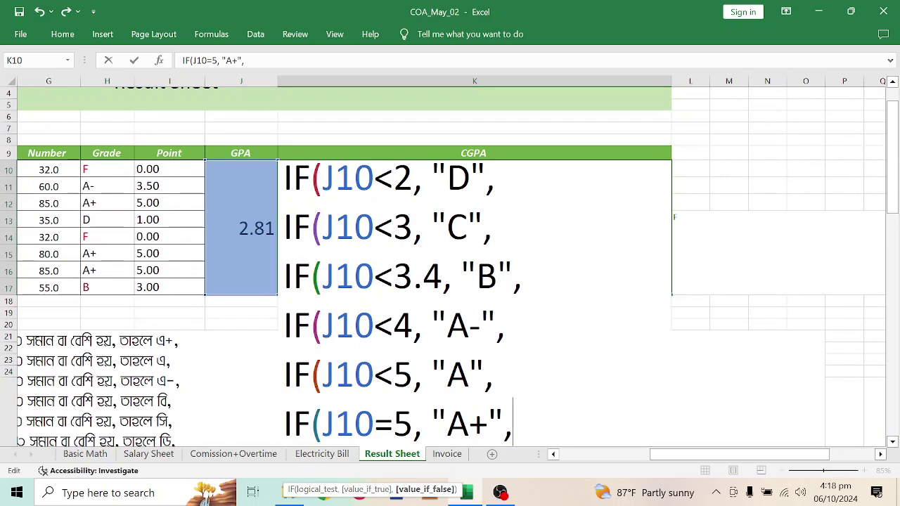
key(BackSpace)
text()))))
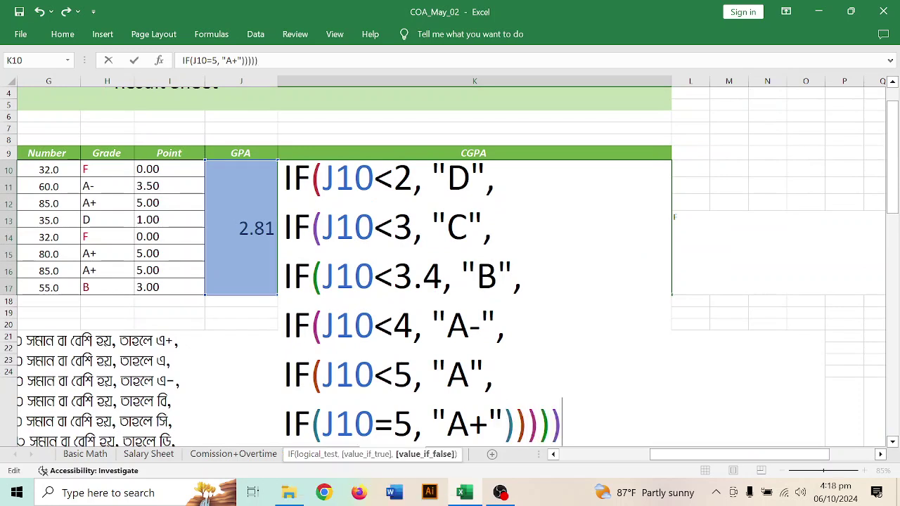
text())
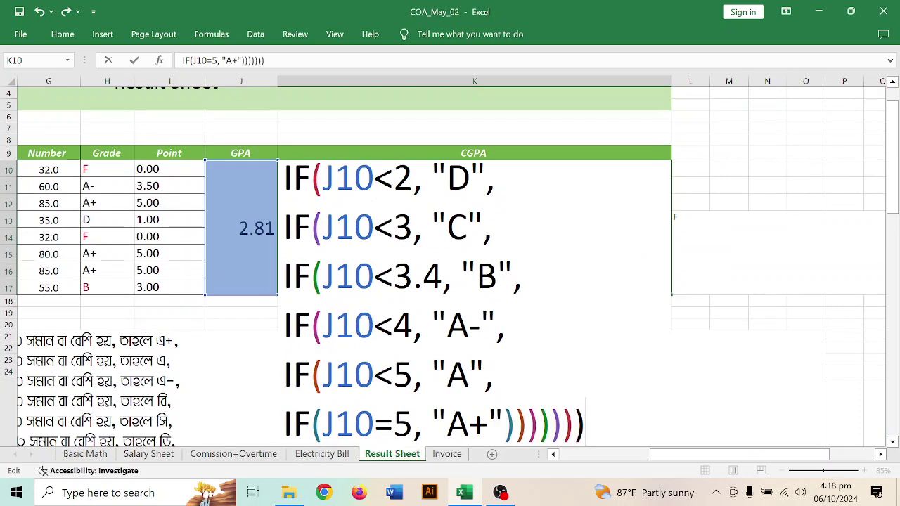
key(Return)
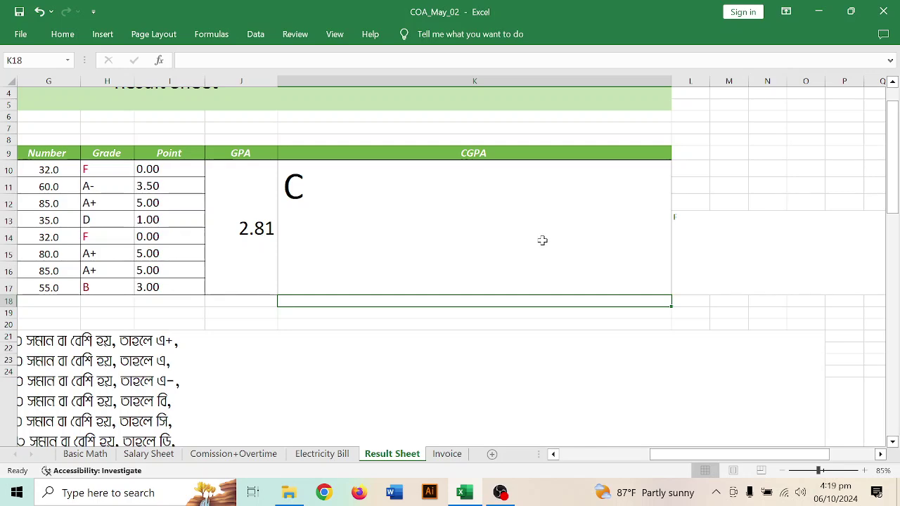
Review the nested IF formula in the CGPA cell K10 from its first to its last condition, leaving it as it is.
click(542, 241)
double_click(542, 240)
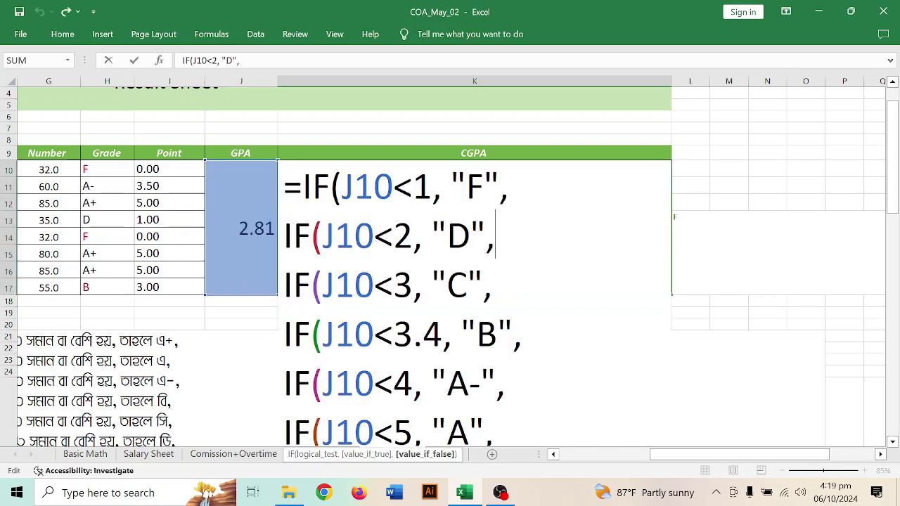
scroll(542, 240, down, 1)
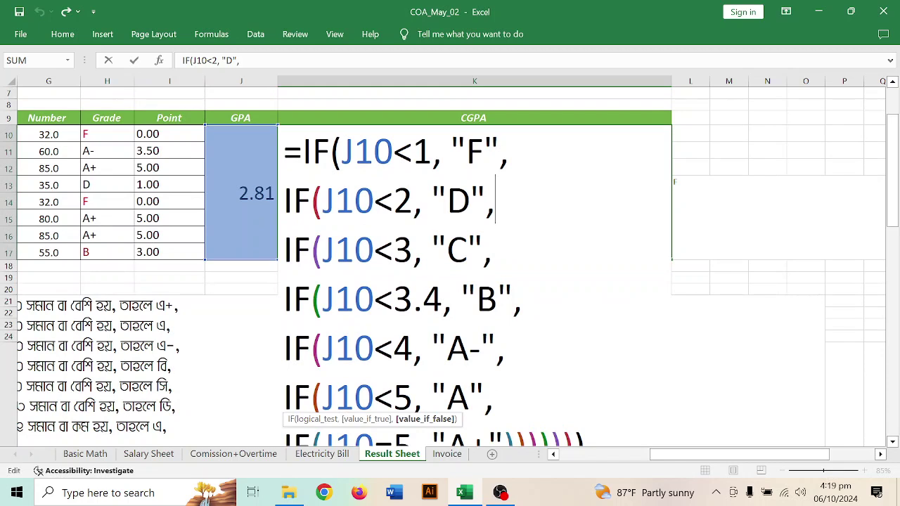
click(469, 397)
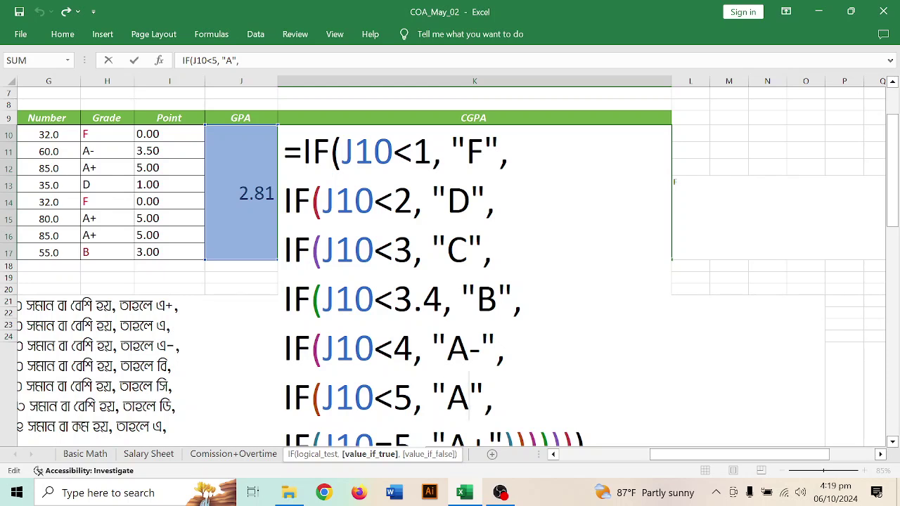
key(Return)
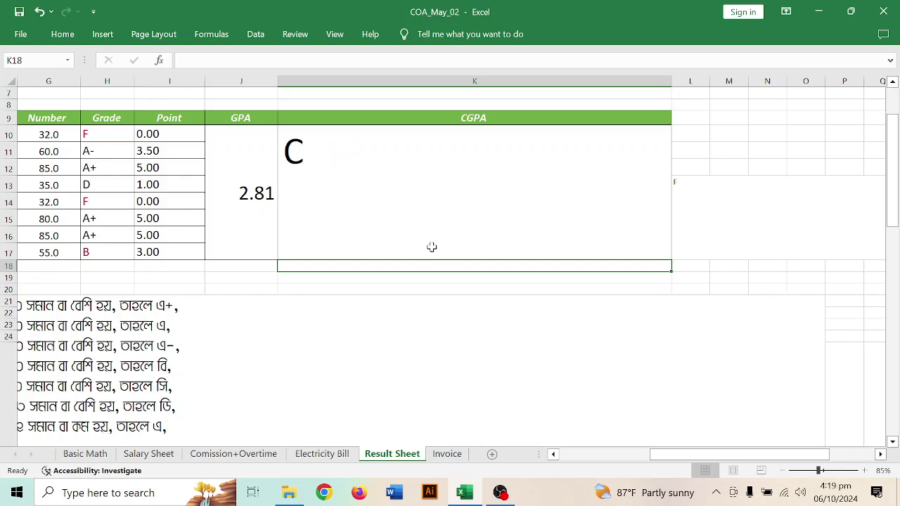
Reduce the font of the CGPA cell K10 by two size steps so the whole formula fits in view.
click(512, 224)
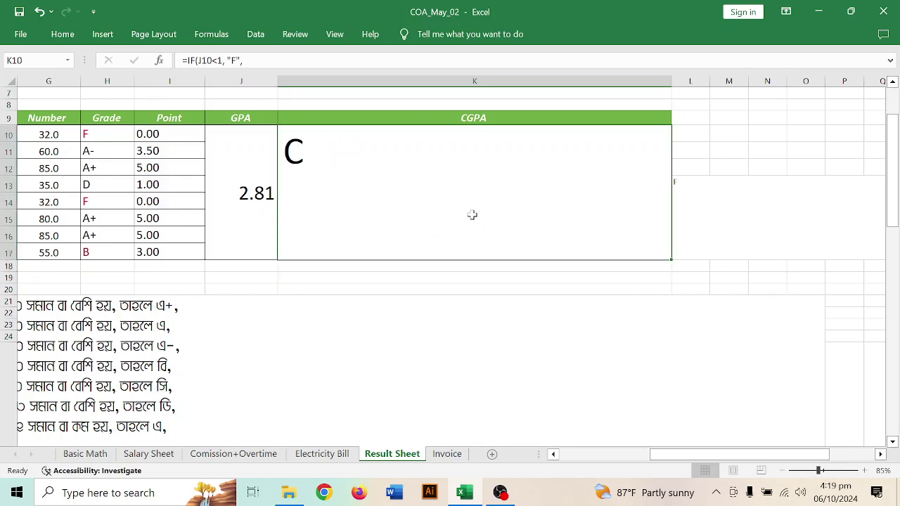
click(66, 41)
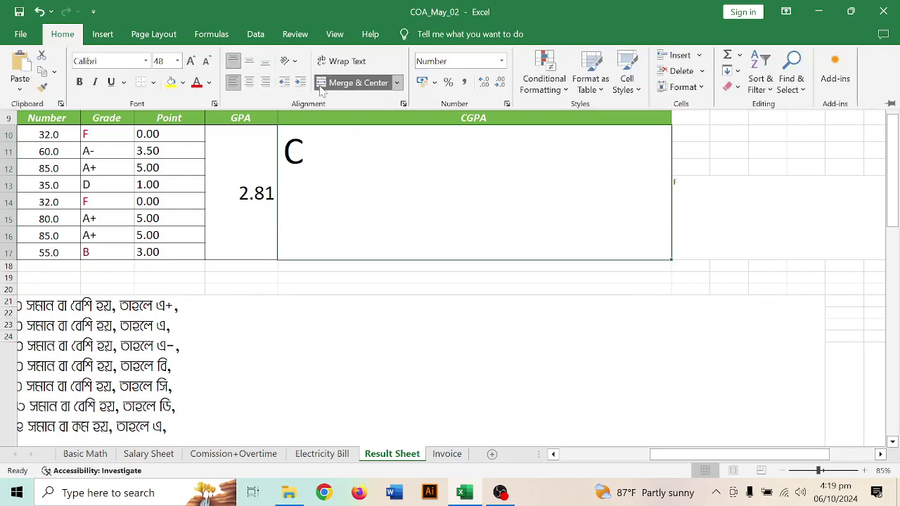
click(206, 61)
click(206, 62)
Move the first condition of the CGPA formula in K10 to a new line and start an outer IF( after the equals sign.
click(371, 246)
double_click(376, 204)
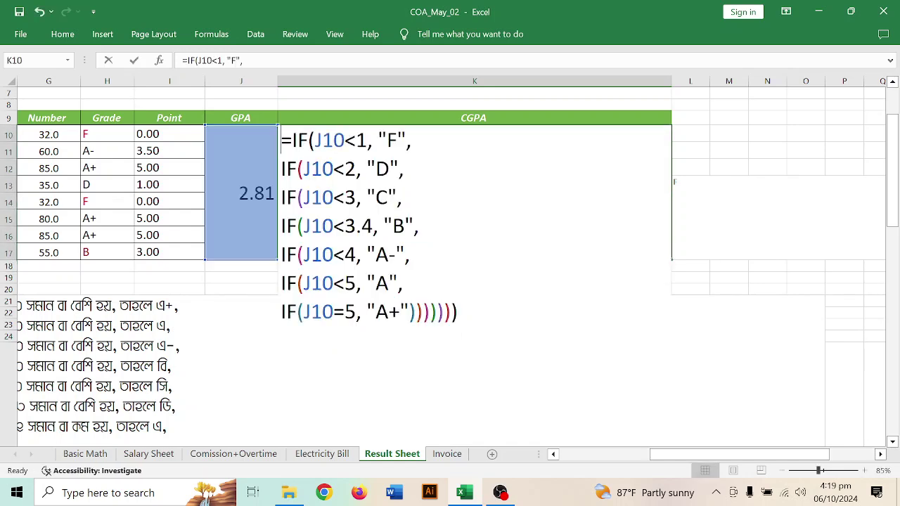
click(344, 197)
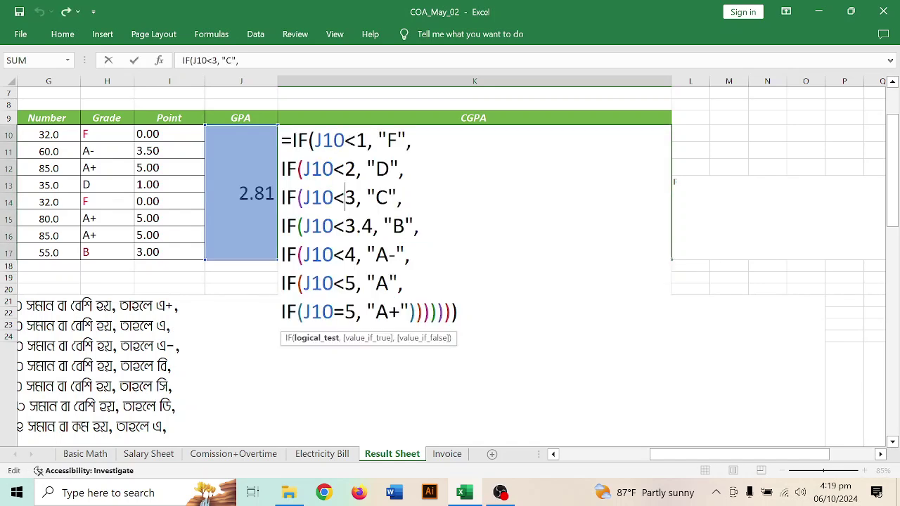
click(293, 141)
key(alt+Return)
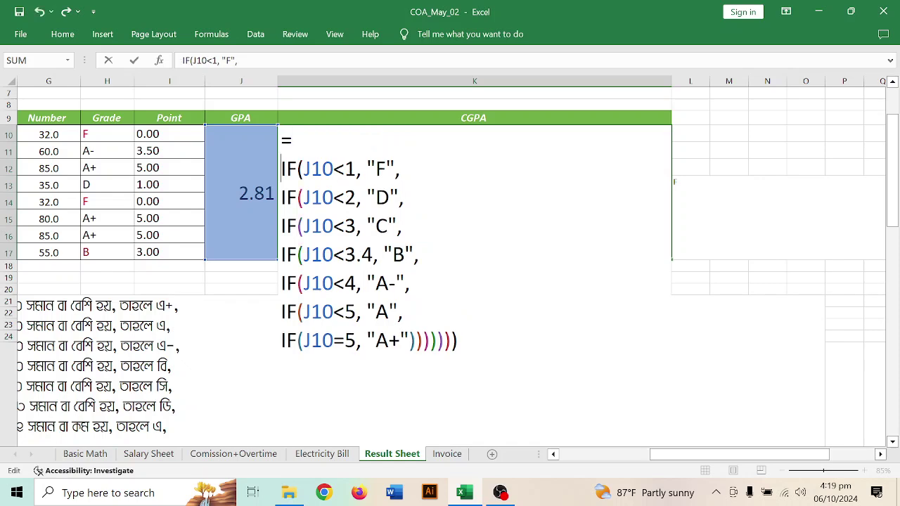
key(Left)
text(IF()
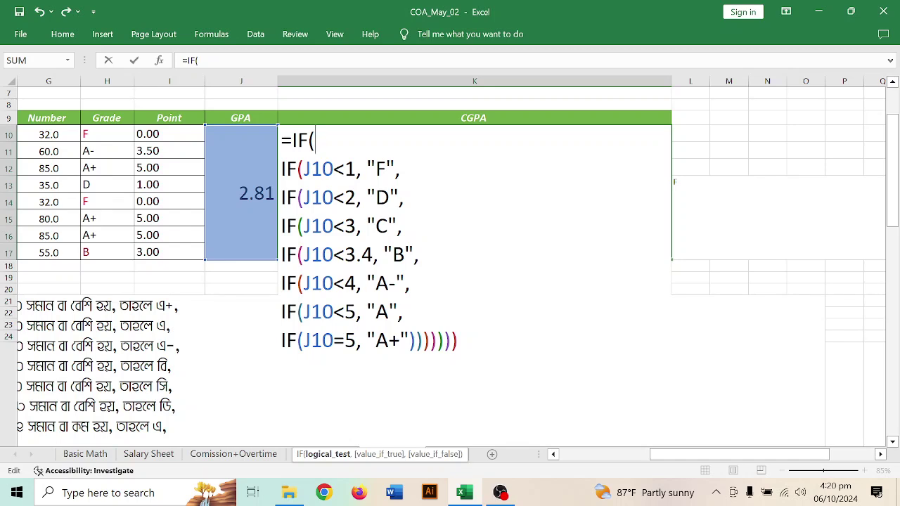
Insert the COUNTIF function as the logical test of the outer IF.
text(count)
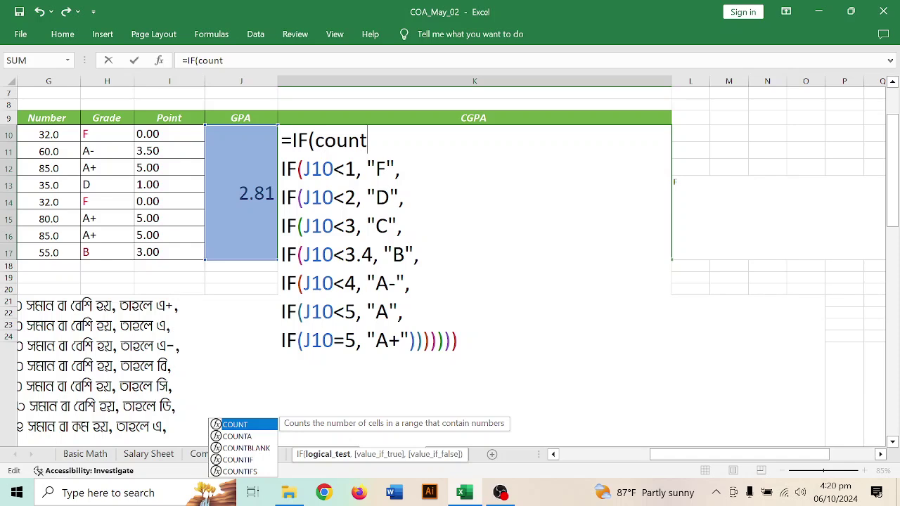
key(Down)
key(Down)
key(Down)
key(Tab)
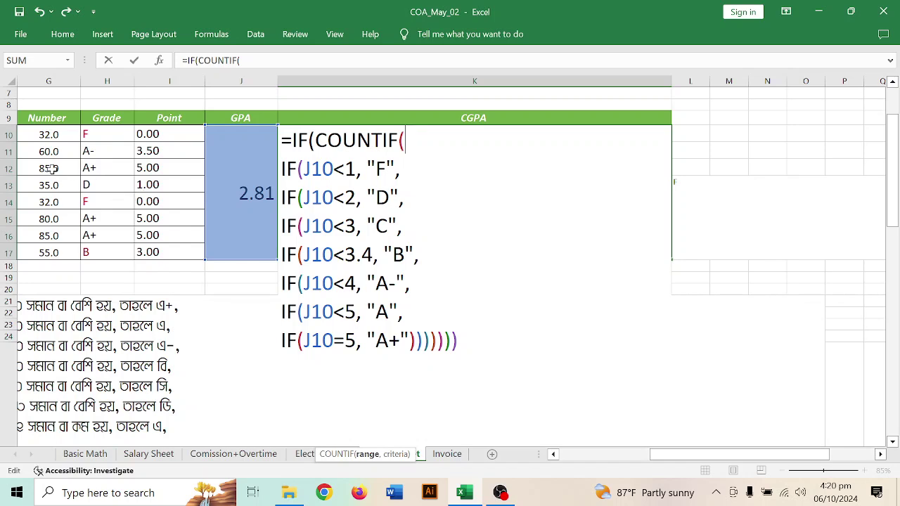
drag(109, 136, 100, 242)
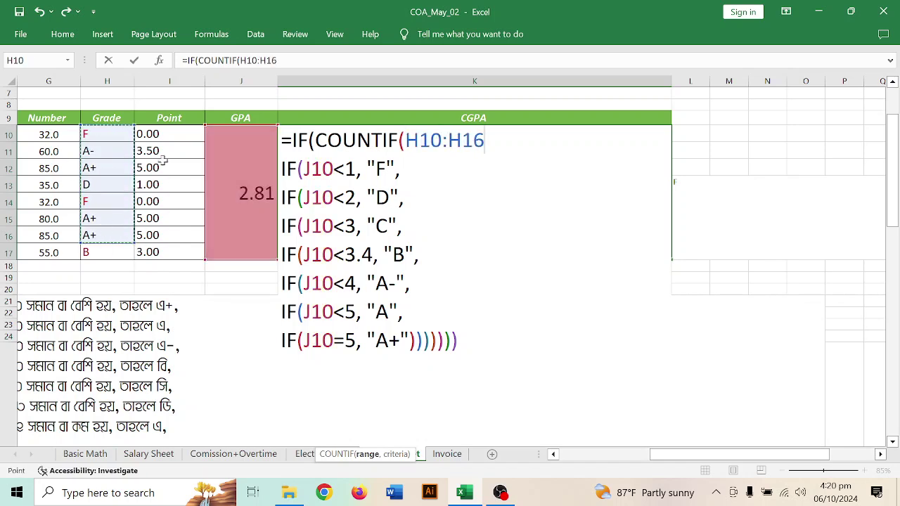
drag(172, 135, 160, 250)
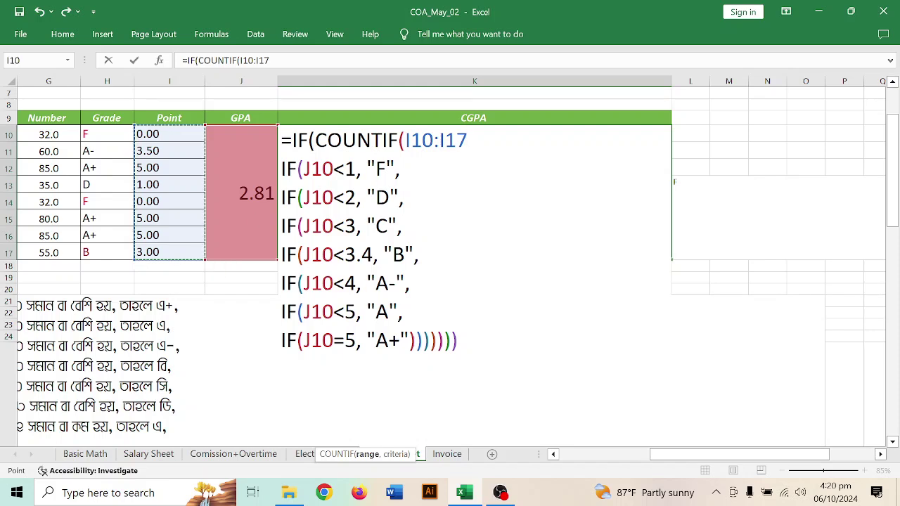
text(,)
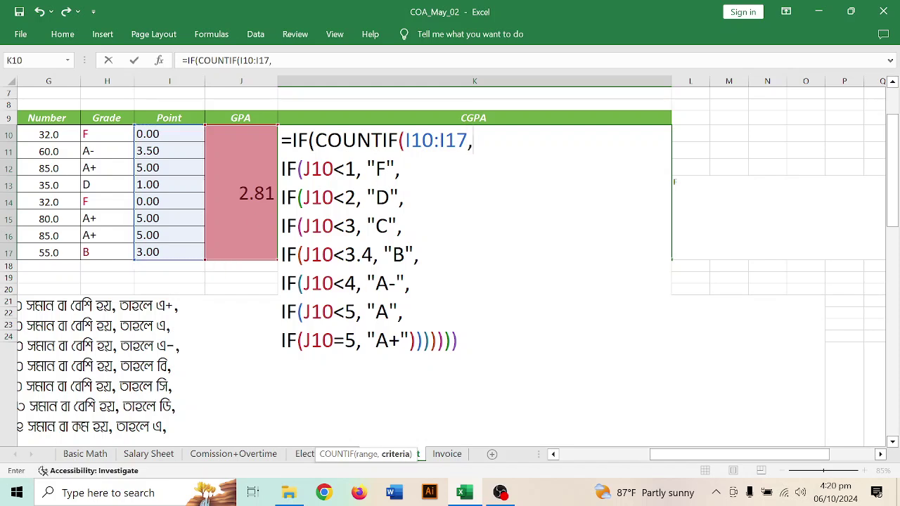
text())
key(BackSpace)
text(0)
key(BackSpace)
key(BackSpace)
key(BackSpace)
key(BackSpace)
key(BackSpace)
key(BackSpace)
key(BackSpace)
key(BackSpace)
key(BackSpace)
text())
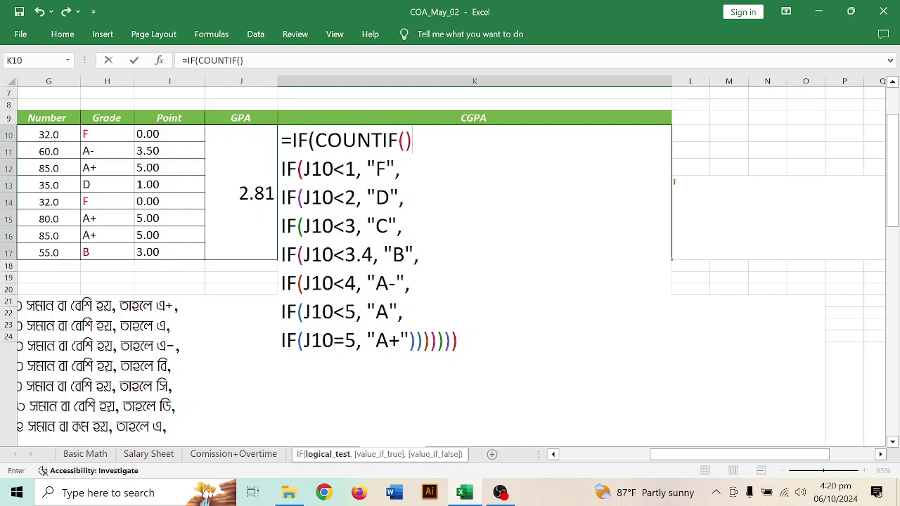
key(BackSpace)
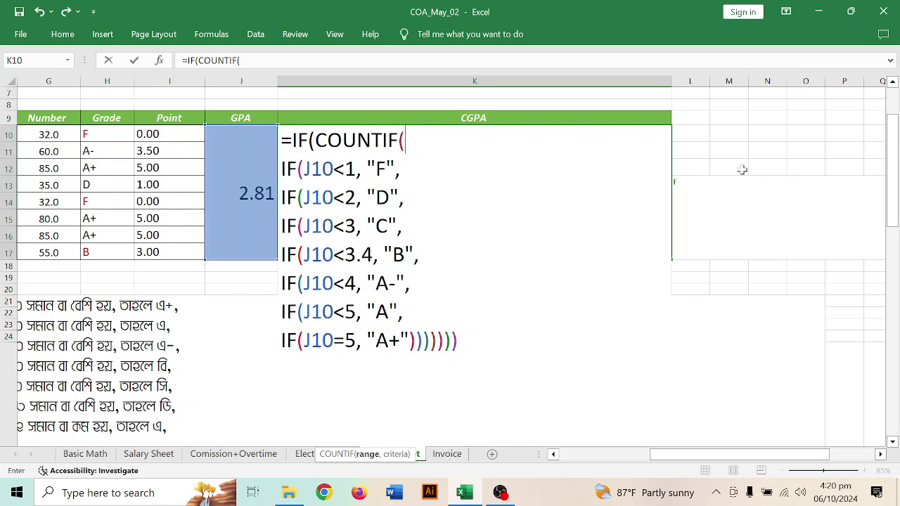
Give COUNTIF the Point range I10:I17 and the criterion 0, and close its parenthesis.
drag(161, 139, 162, 253)
text(,0)
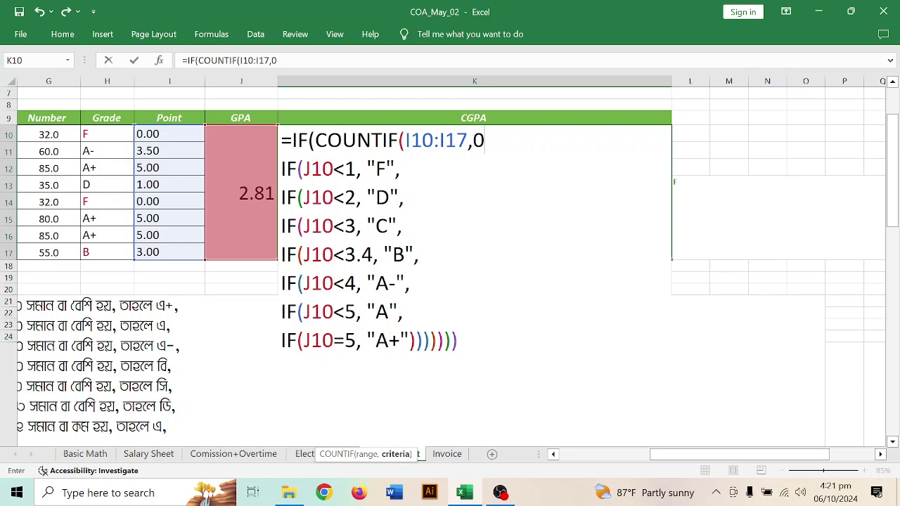
text())
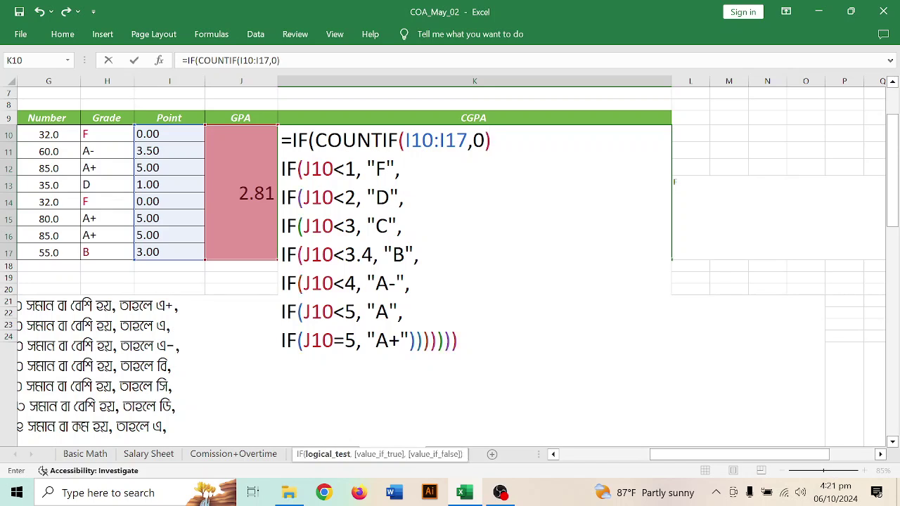
text(>=1)
key(BackSpace)
key(BackSpace)
key(BackSpace)
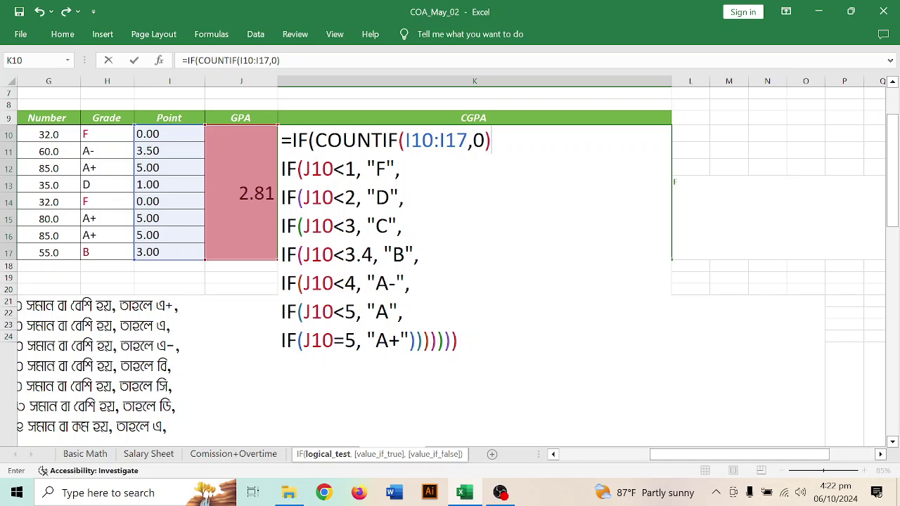
Complete the outer condition after COUNTIF with the comparison >=1, the result "F" and a trailing comma.
text(>0)
key(BackSpace)
text(=1)
text(, "F")
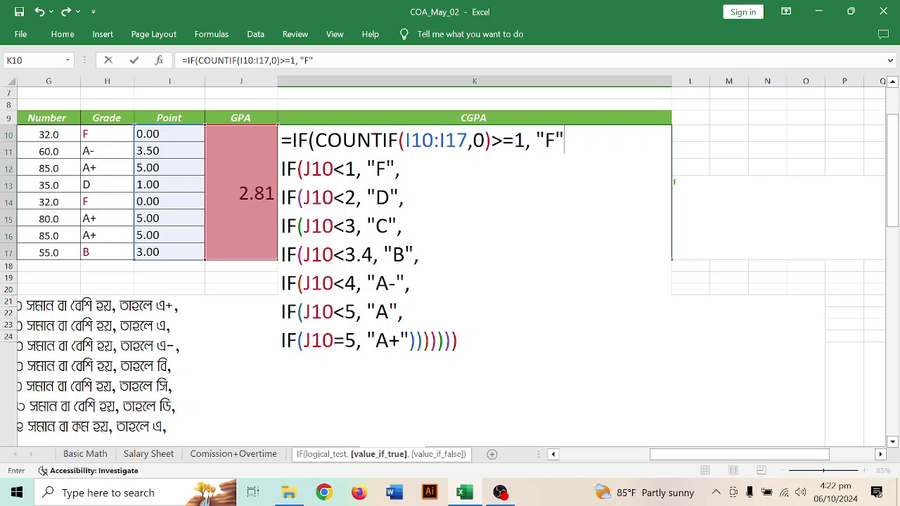
text(,)
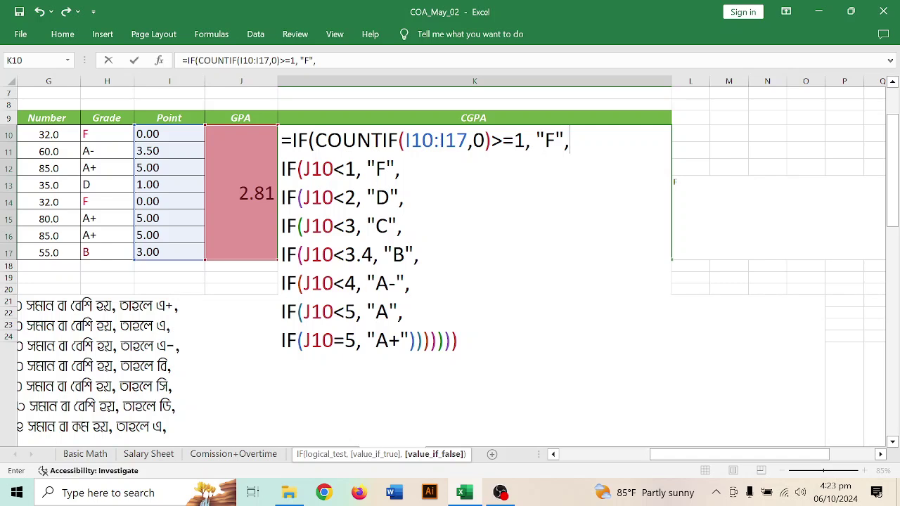
Copy the whole COUNTIF condition on the first line of the CGPA formula, from IF to the trailing comma.
key(shift+Left)
key(shift+Left)
key(shift+Left)
key(shift+Left)
key(shift+Left)
key(shift+Left)
key(shift+Left)
key(shift+Left)
key(shift+Left)
key(shift+Left)
key(shift+Left)
key(shift+Left)
key(shift+Left)
key(shift+Left)
key(shift+Left)
key(shift+Left)
key(shift+Left)
key(shift+Left)
key(shift+Left)
key(shift+Left)
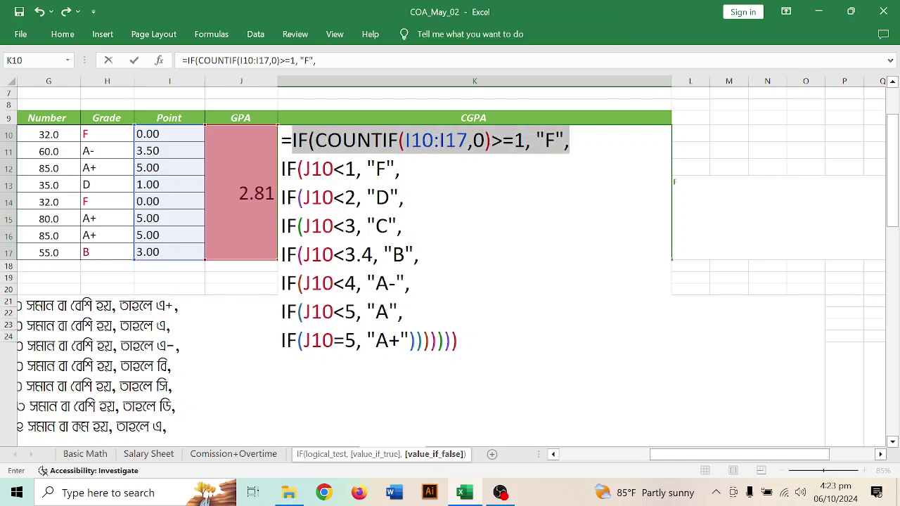
key(ctrl+c)
key(Right)
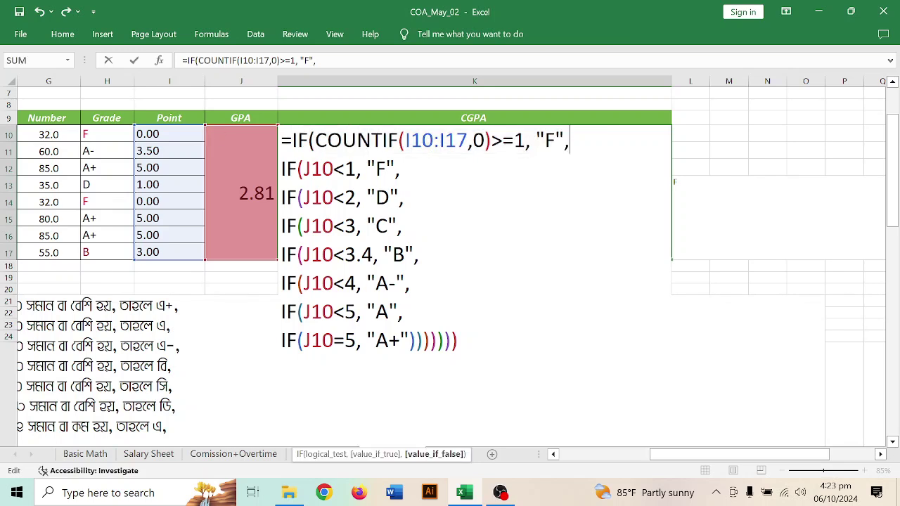
Add one more closing parenthesis at the end of the CGPA formula and commit it.
key(ctrl+End)
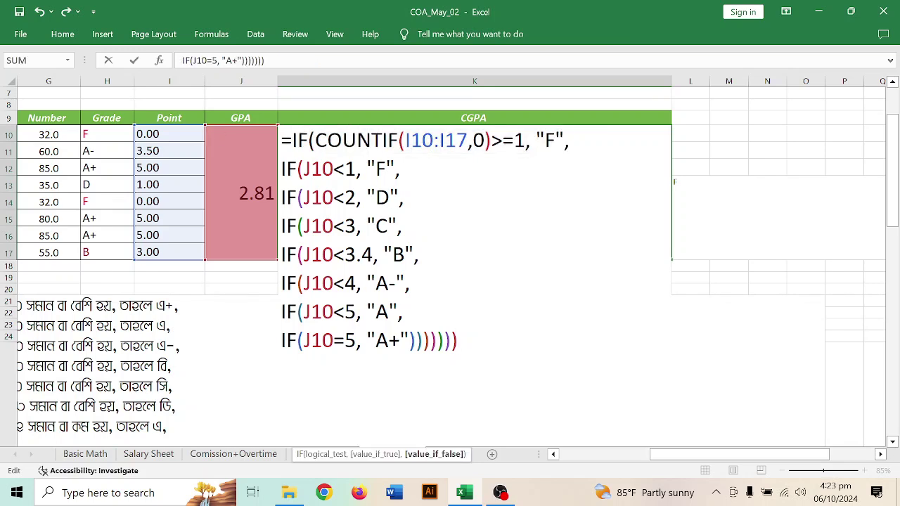
text())
key(Return)
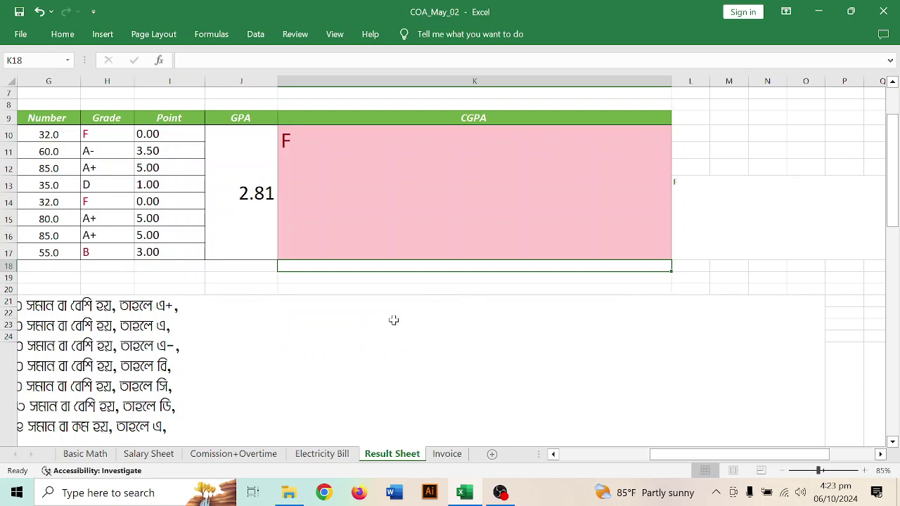
Remove the COUNTIF condition and its line break from the CGPA formula, and commit it with the proposed parenthesis correction.
double_click(404, 226)
drag(570, 141, 292, 141)
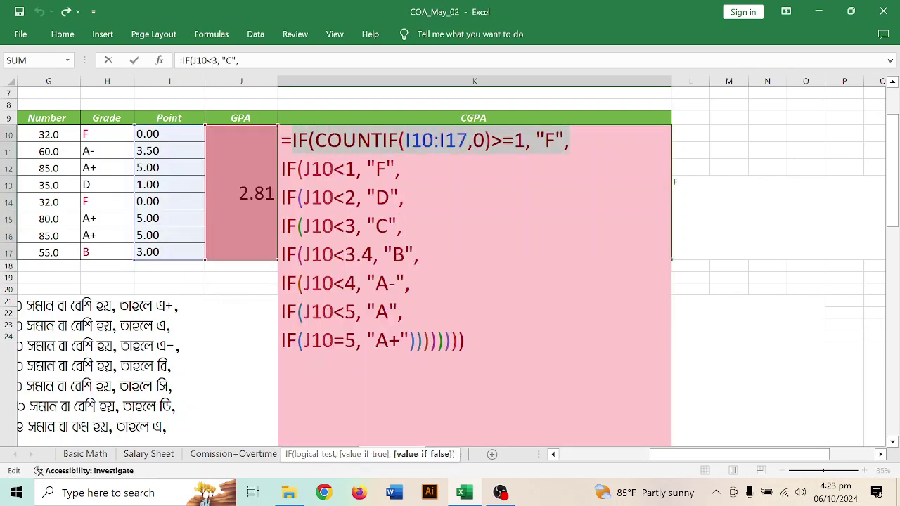
key(BackSpace)
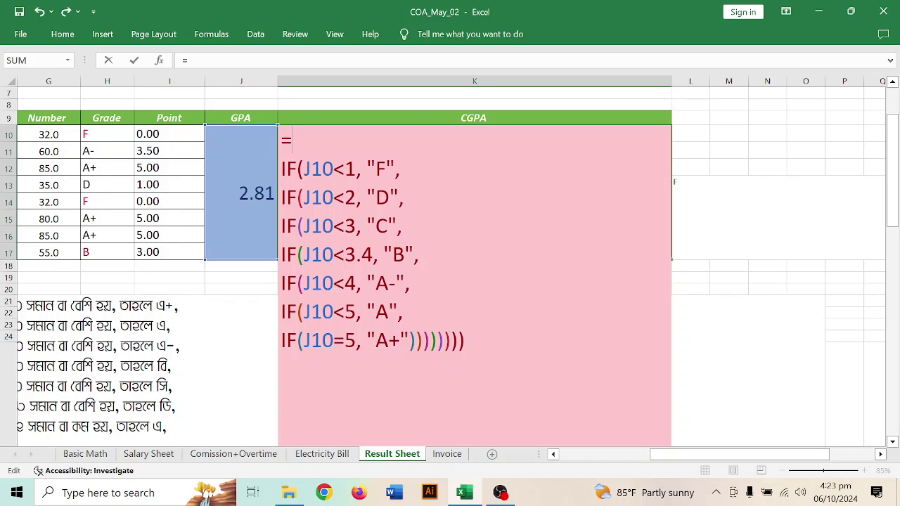
key(Delete)
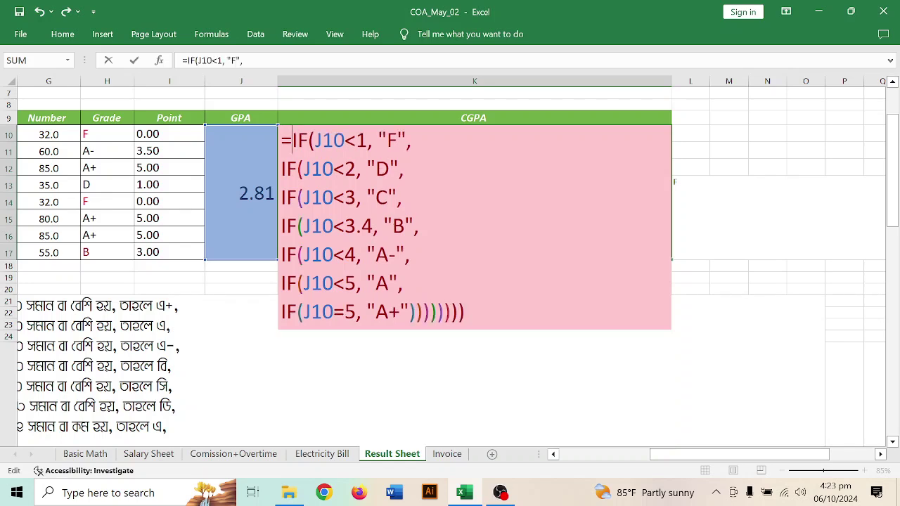
key(Return)
click(429, 332)
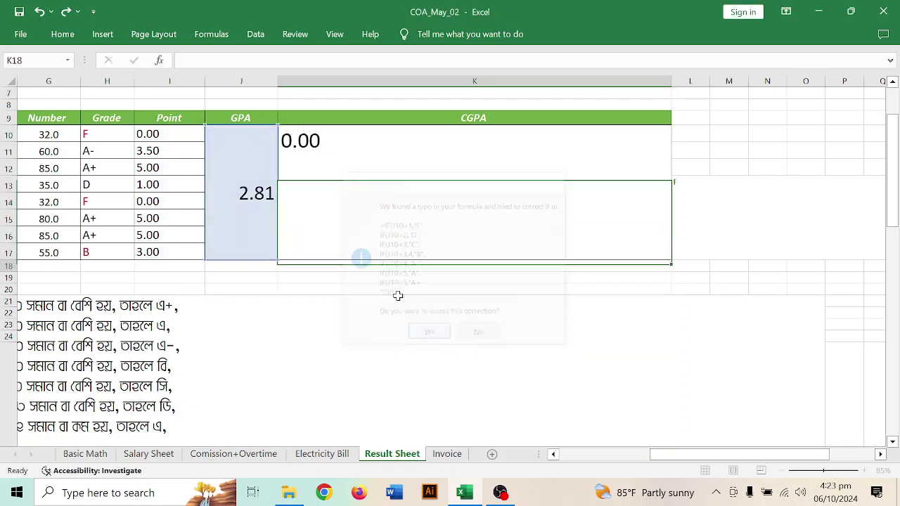
Wrap the CGPA formula in a new outer IF( on its own first line, with a matching closing parenthesis at the end.
double_click(366, 198)
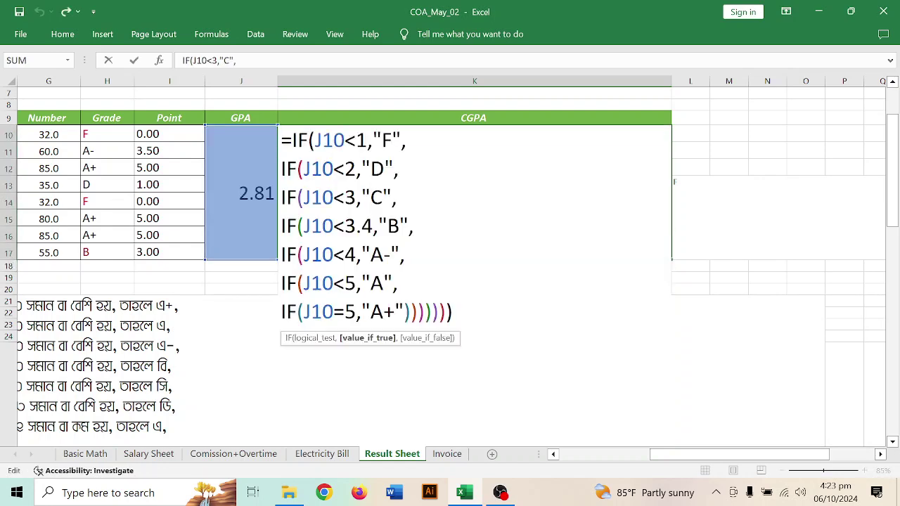
click(291, 141)
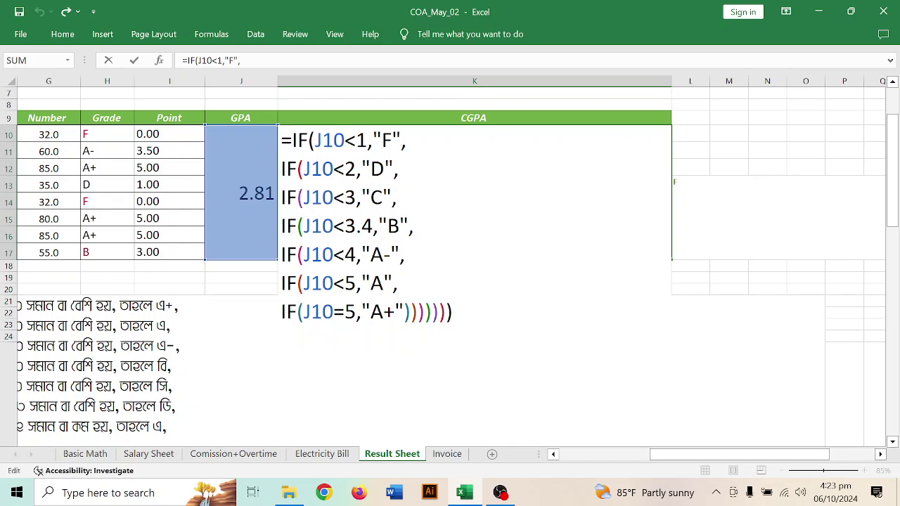
key(alt+Return)
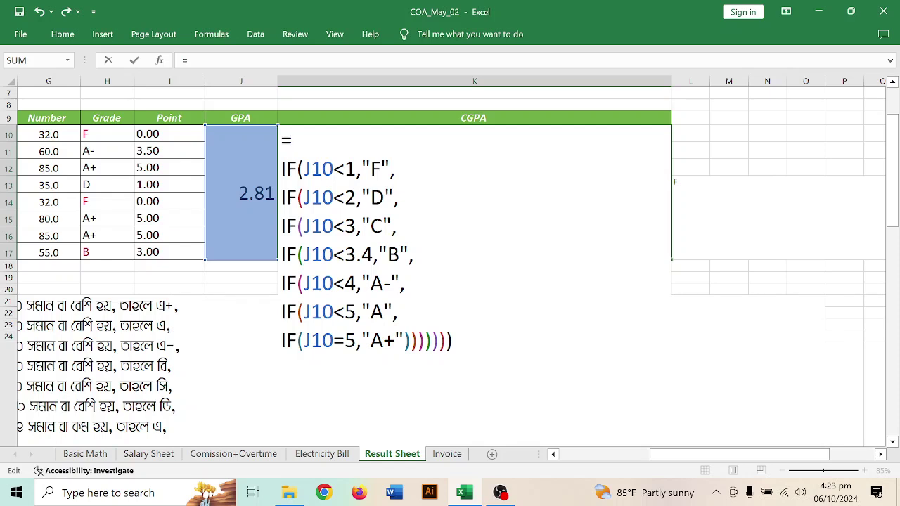
text(IF)
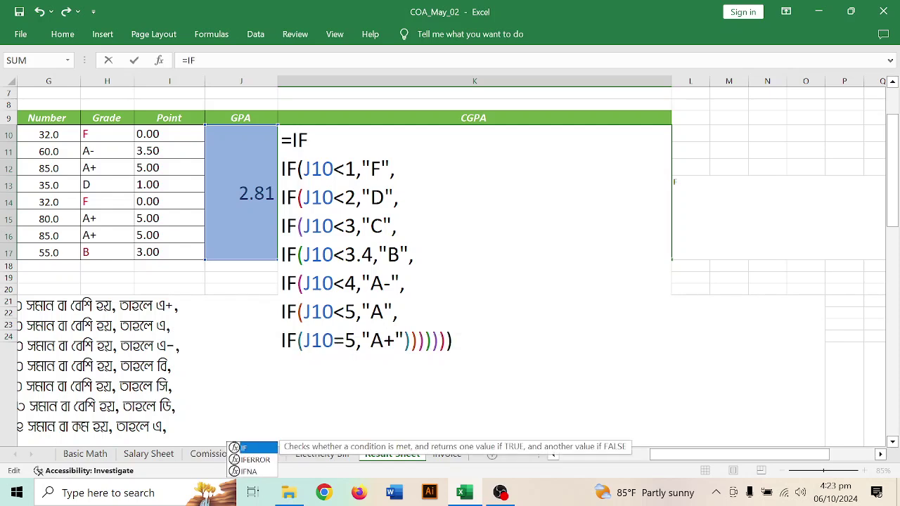
text(()
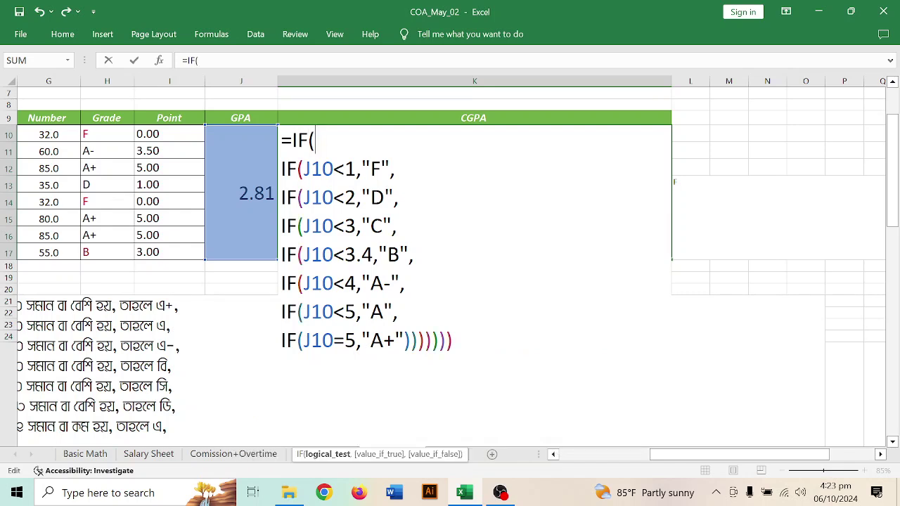
click(453, 340)
text())
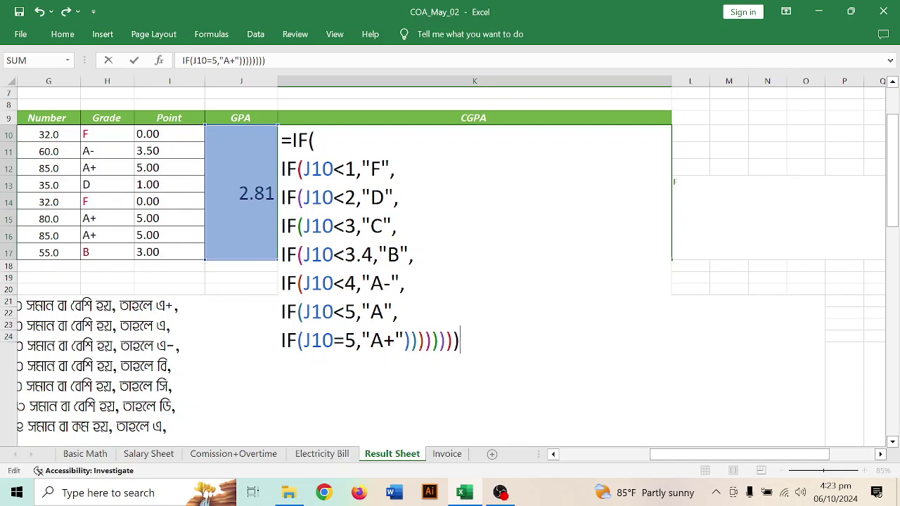
Insert COUNTIF(H10:H17,"F") as the logical test on the first line of the CGPA formula's outer IF.
click(316, 141)
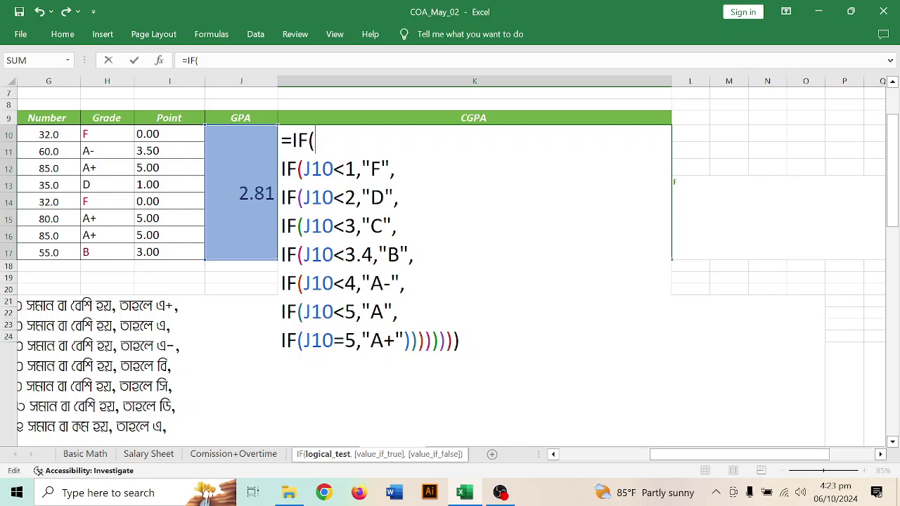
text(count)
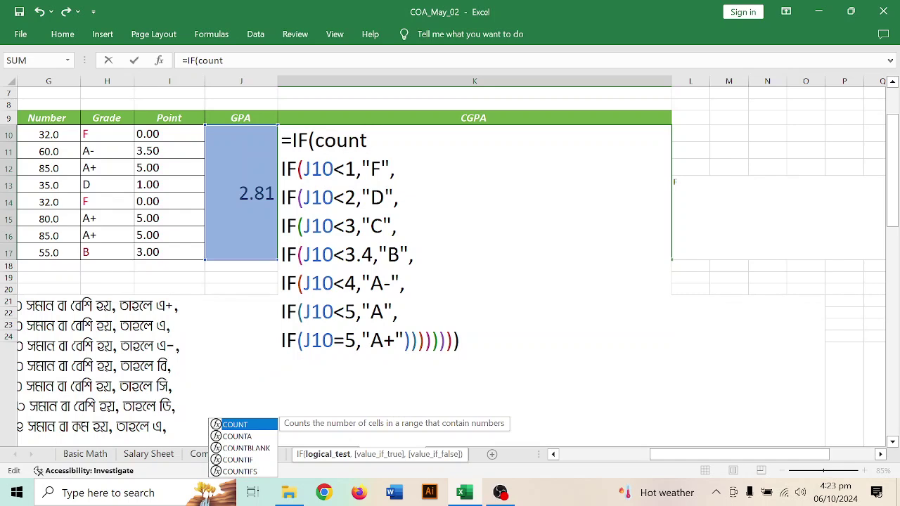
key(Down)
key(Down)
key(Down)
key(Tab)
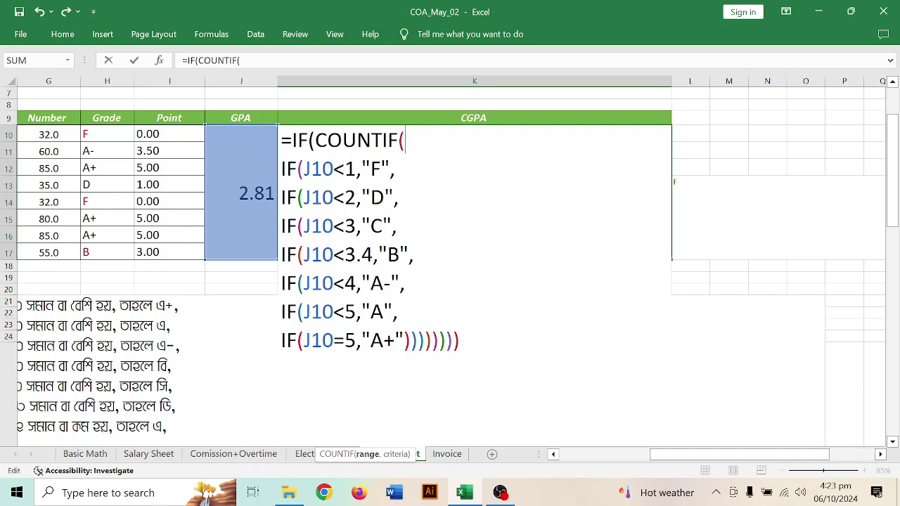
drag(98, 133, 111, 252)
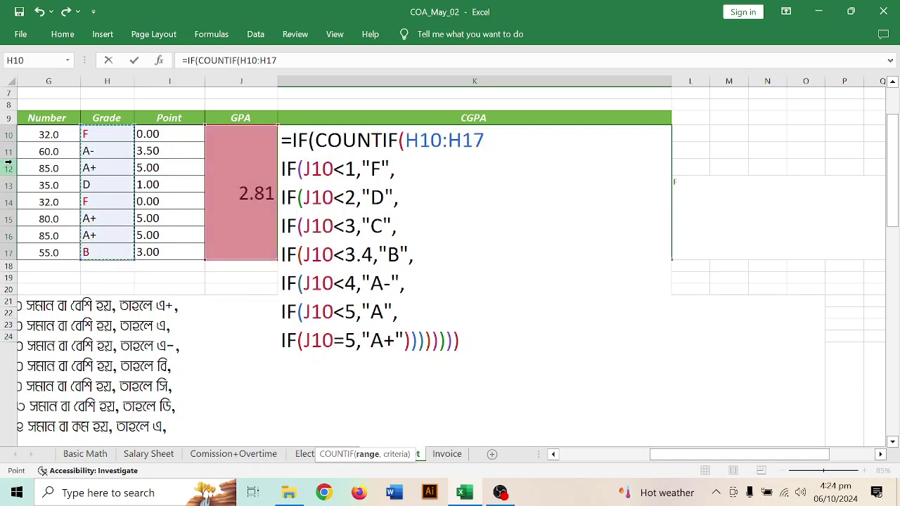
text(,"F")
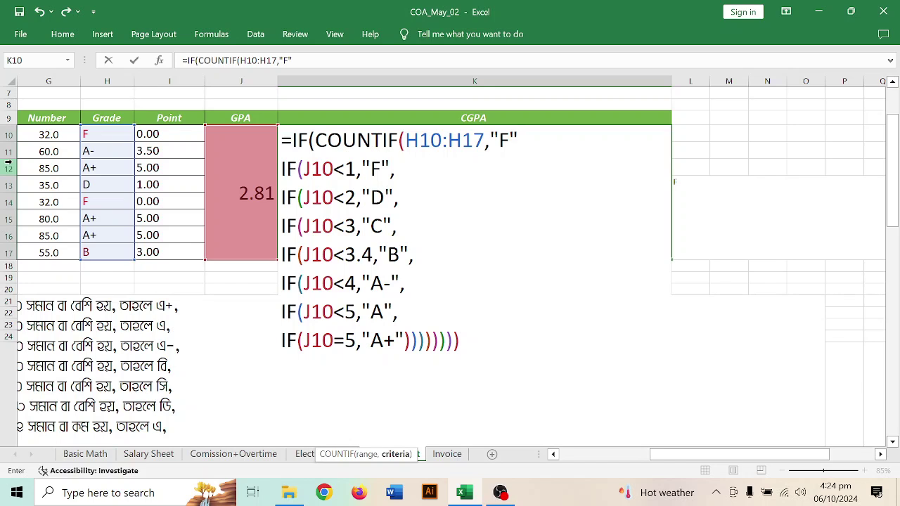
text())
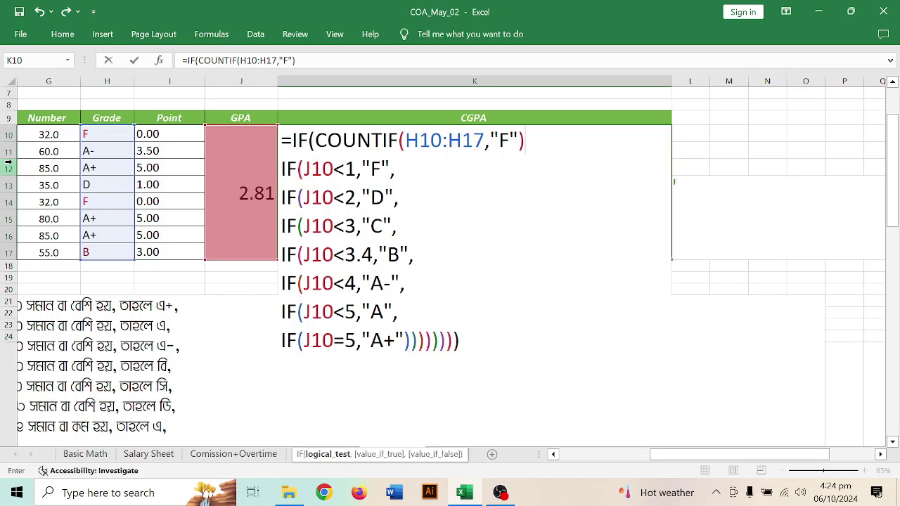
Complete the outer IF condition with >=1 and the result "Fail" followed by a comma, and commit the CGPA formula.
text(>=1, ")
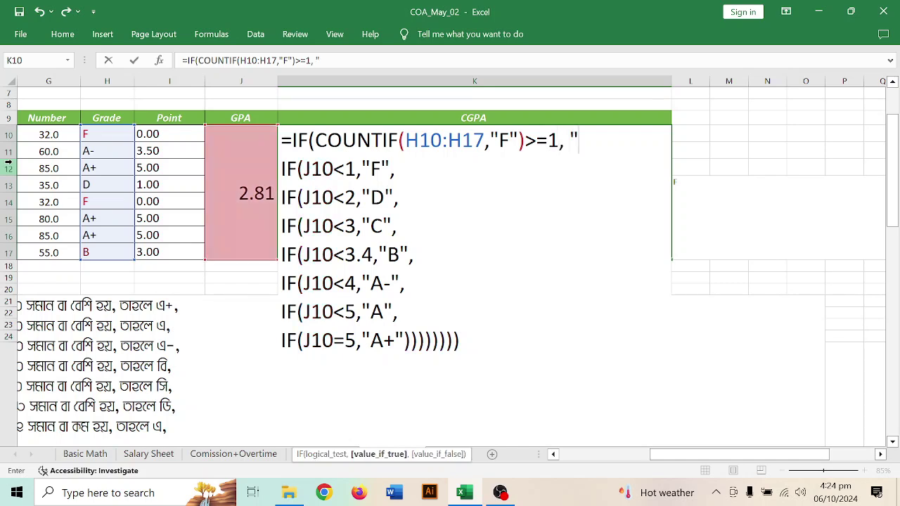
text(Fail")
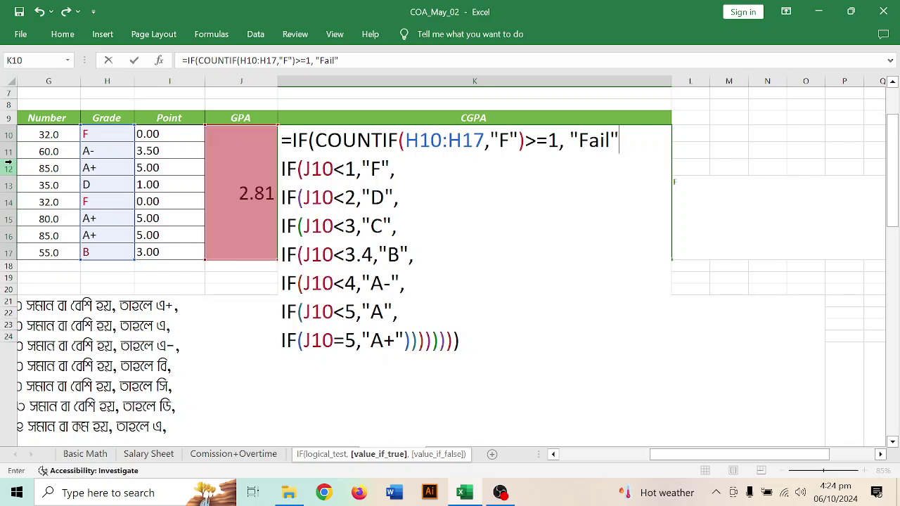
text(,)
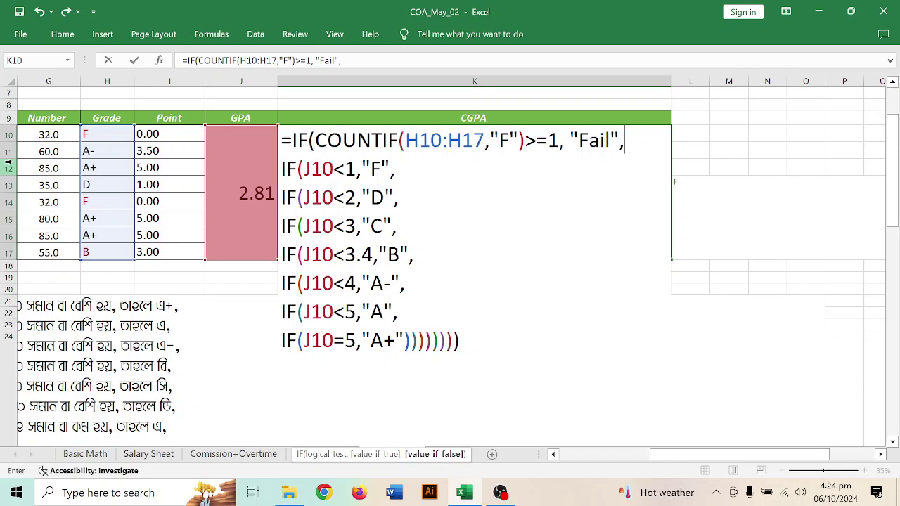
key(Return)
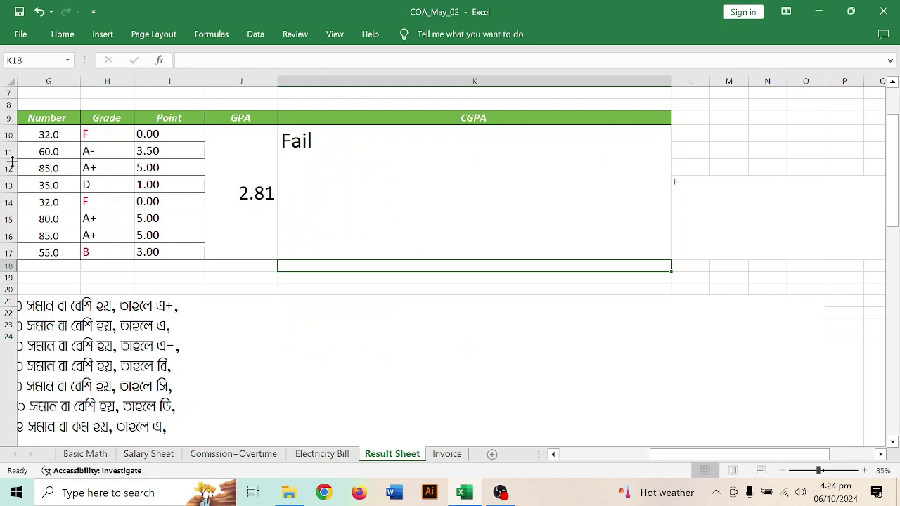
Set the mark in G14 to 54 and the mark in G10 to 56 to clear both failed subjects.
click(54, 203)
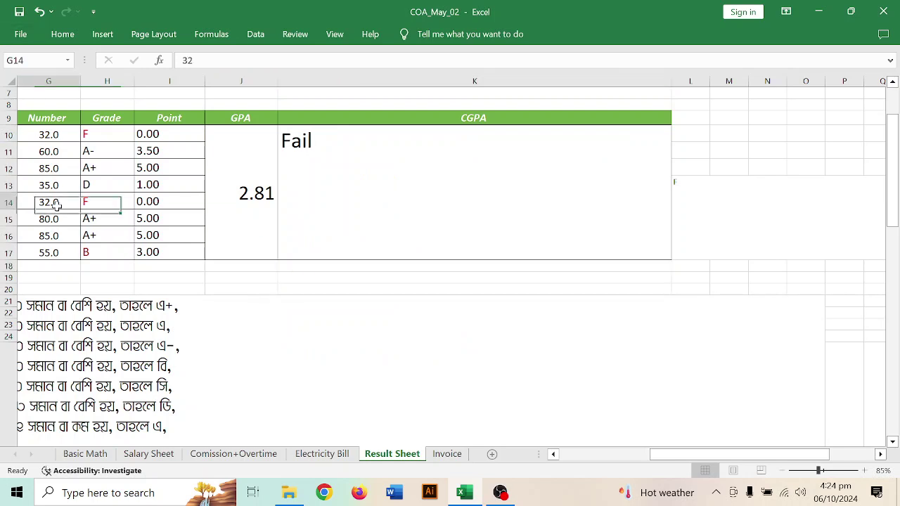
text(54)
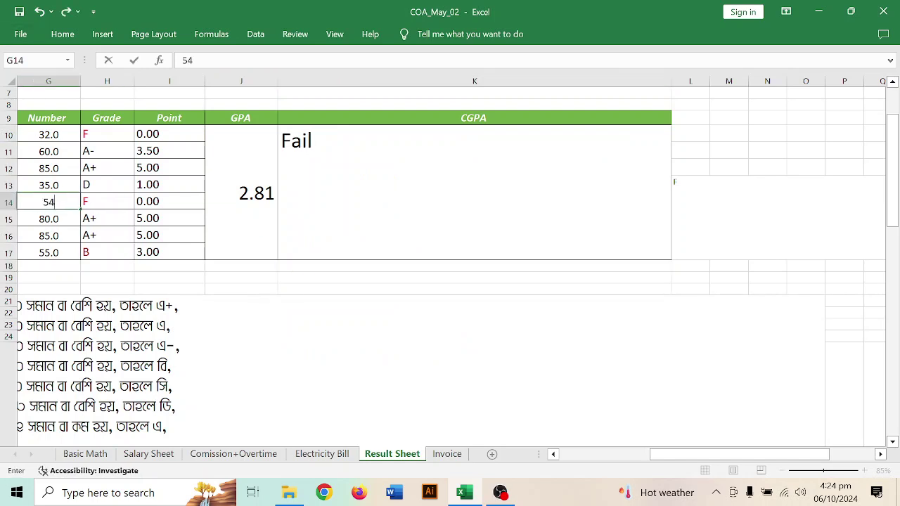
key(Return)
click(61, 137)
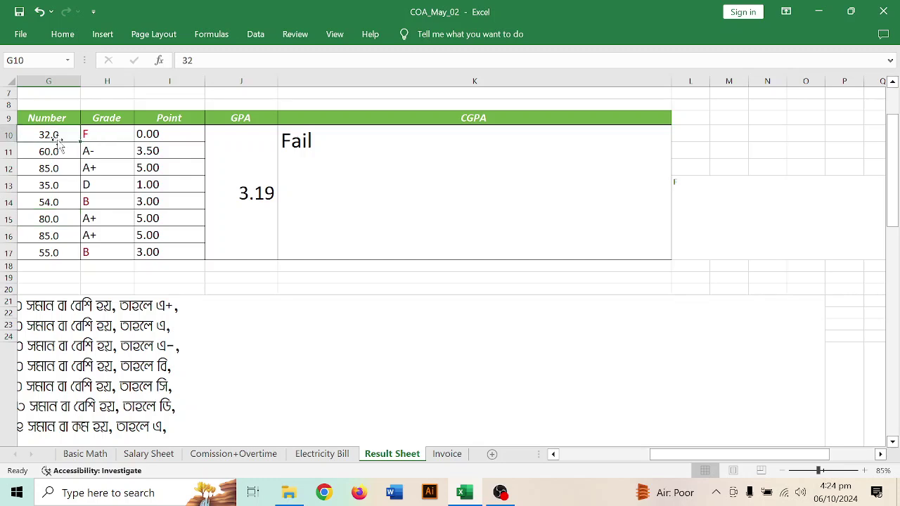
text(56)
key(Return)
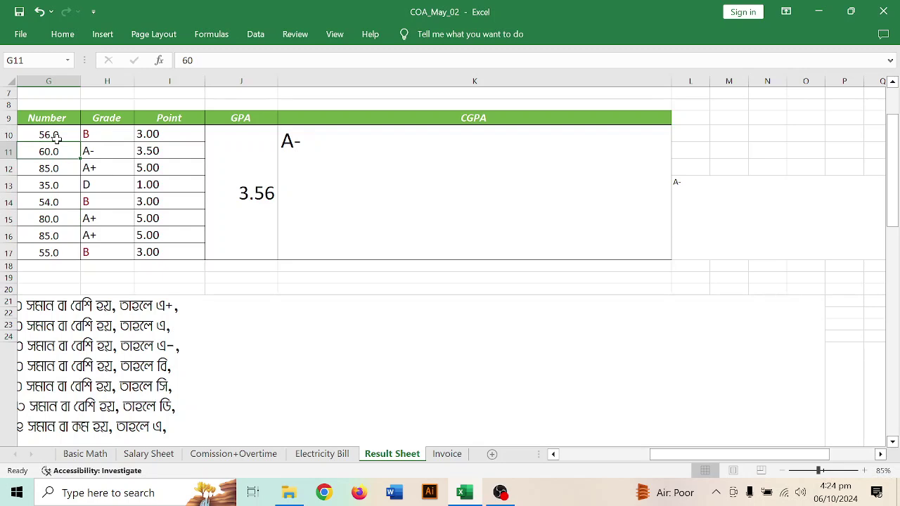
Set the first subject's mark in G10 to 32.
click(50, 137)
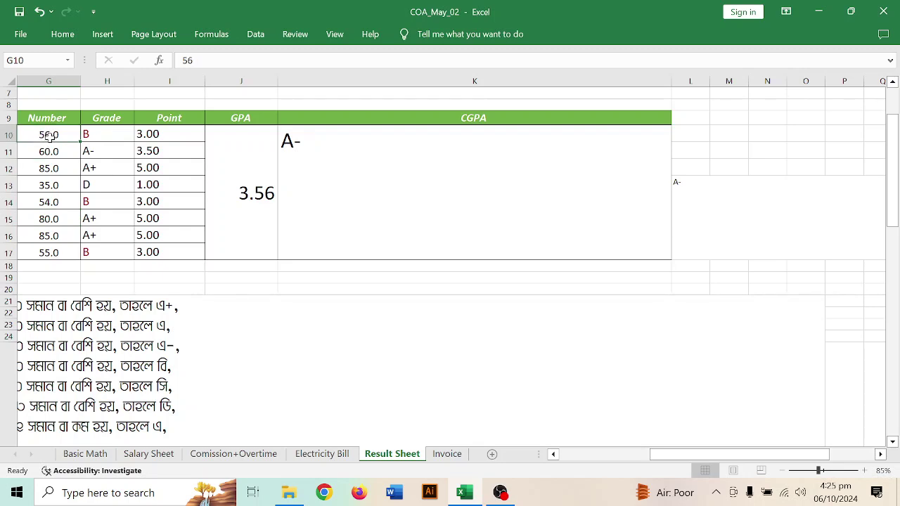
text(32)
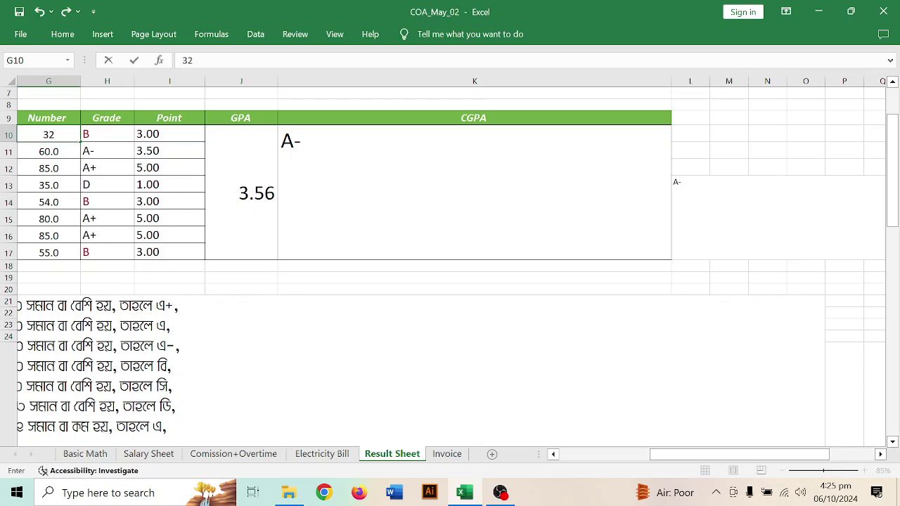
key(Return)
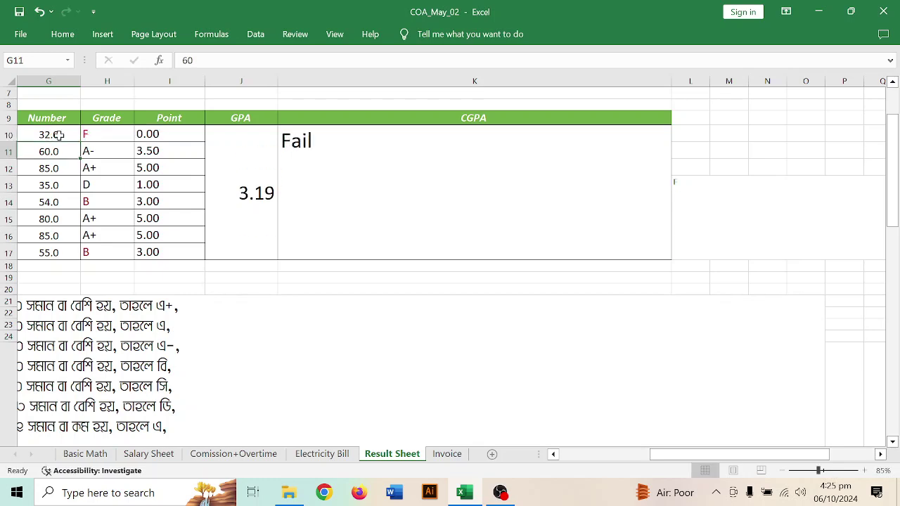
Open the CGPA formula, highlight its COUNTIF(H10:H17,"F")>=1 condition for review, and close it without editing.
double_click(382, 156)
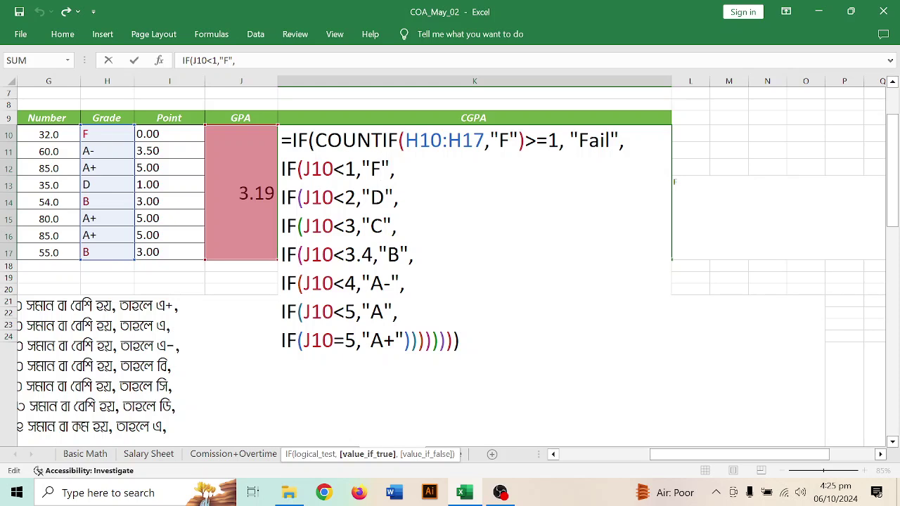
drag(315, 141, 559, 141)
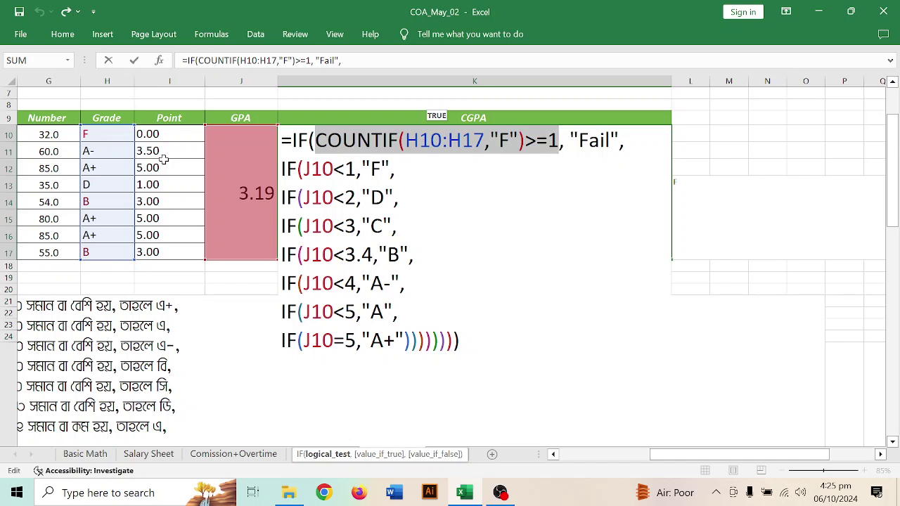
key(Return)
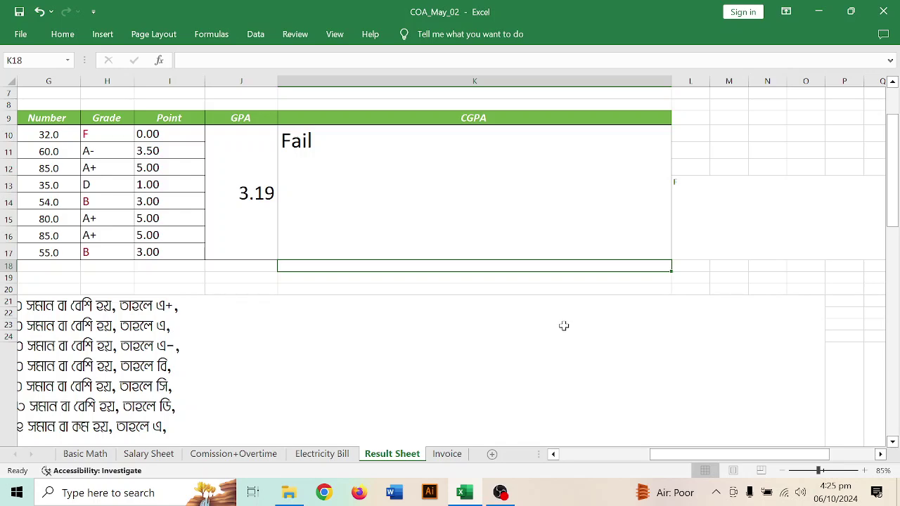
click(500, 493)
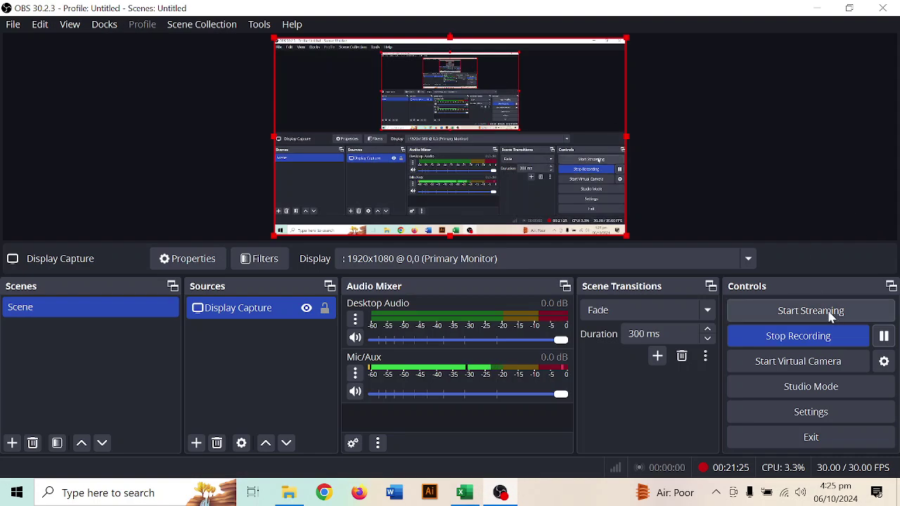
click(884, 337)
click(884, 336)
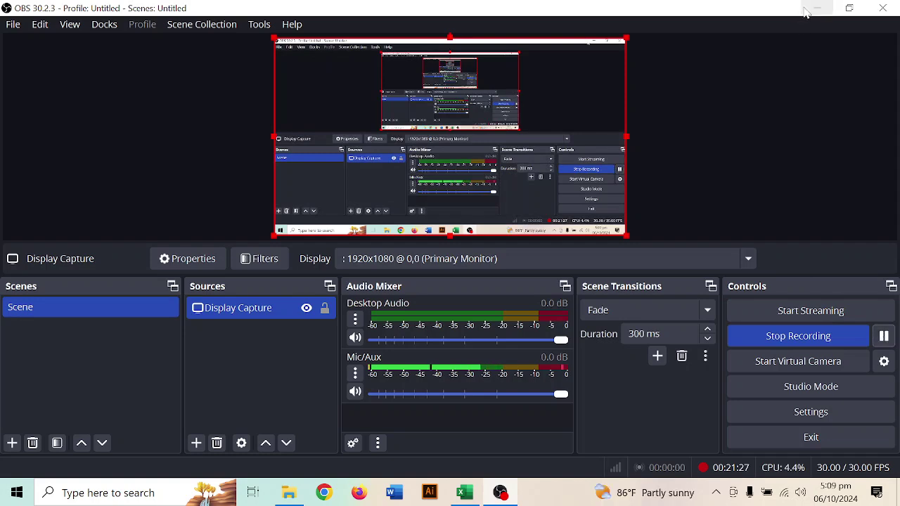
click(818, 7)
Open the CGPA formula in K10 to examine its COUNTIF range and criteria, and close it without editing.
click(481, 295)
click(460, 207)
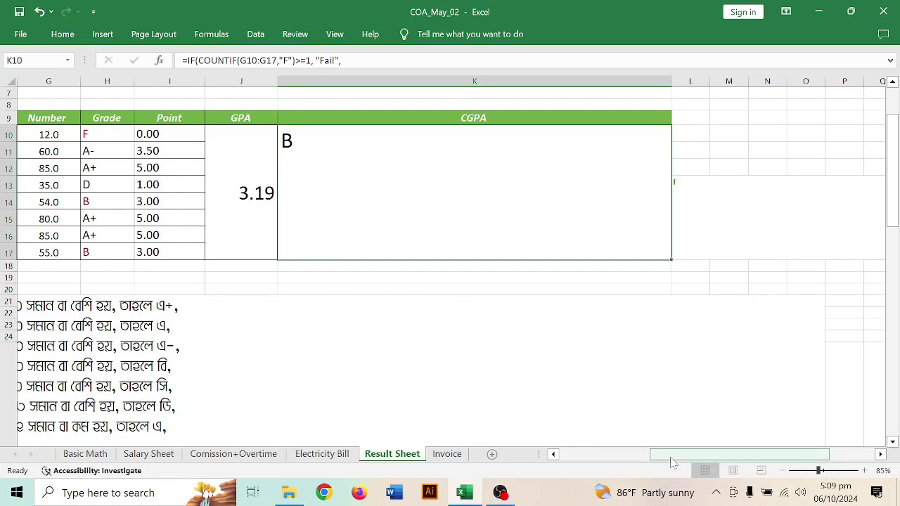
drag(672, 460, 581, 470)
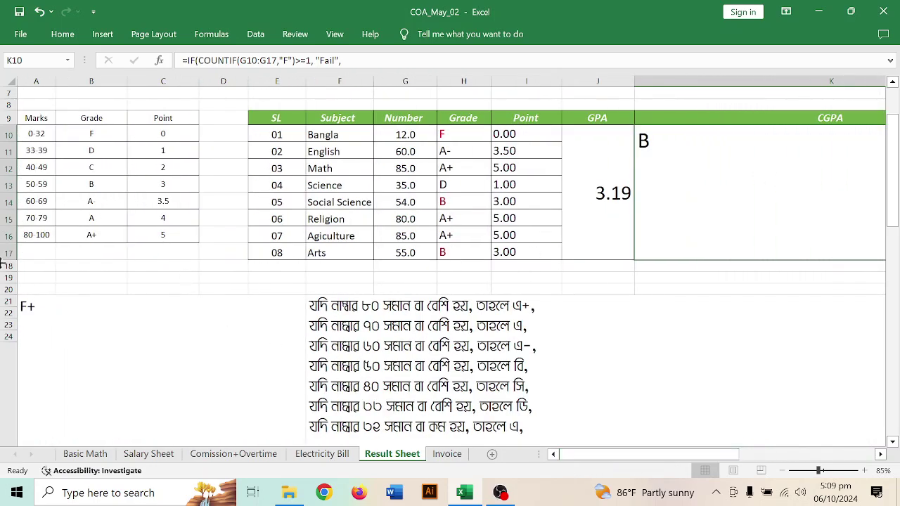
double_click(692, 182)
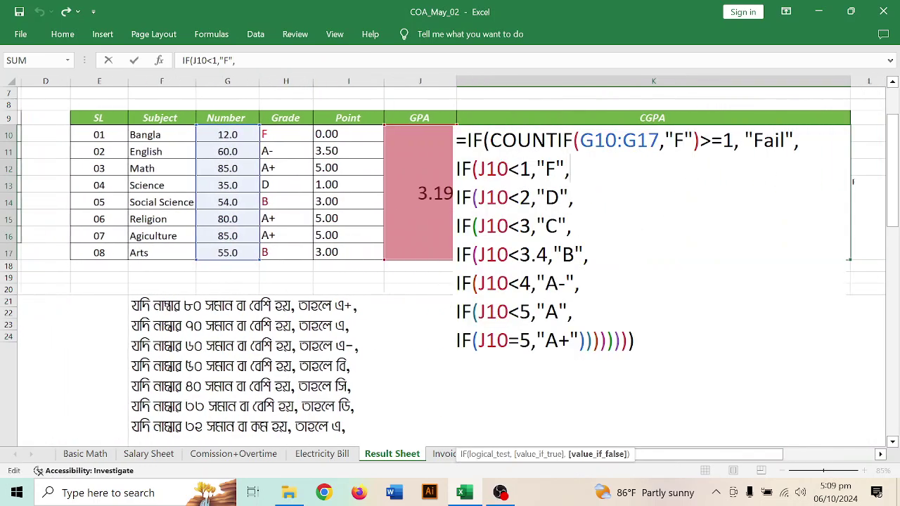
click(684, 142)
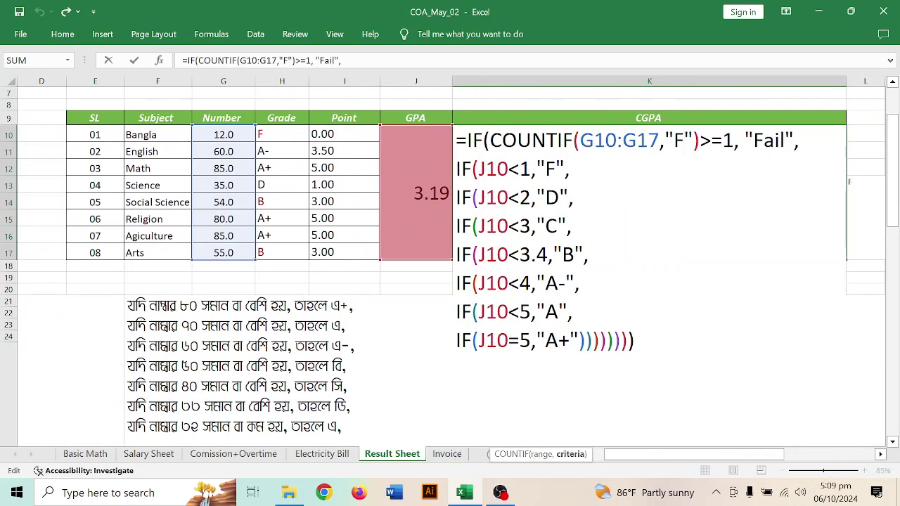
key(Return)
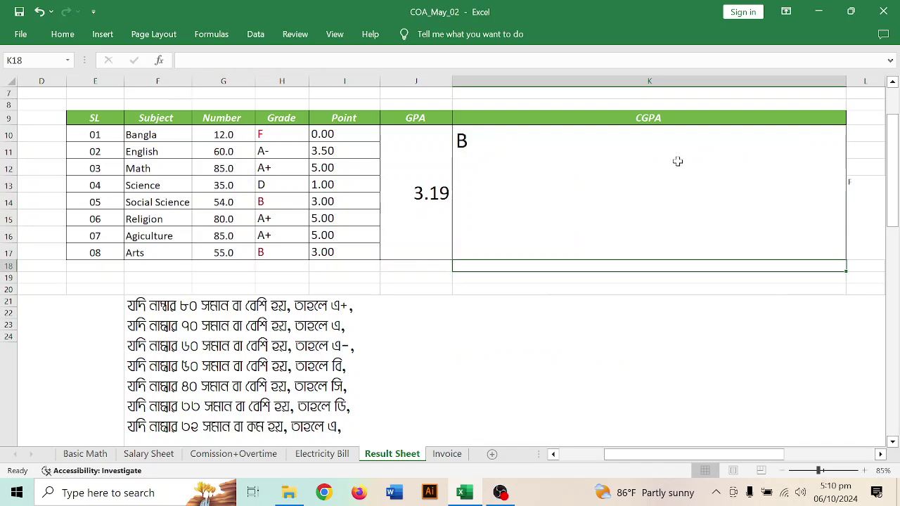
Examine the Number, Point and Grade columns for all eight subjects in rows 10 to 17.
click(205, 135)
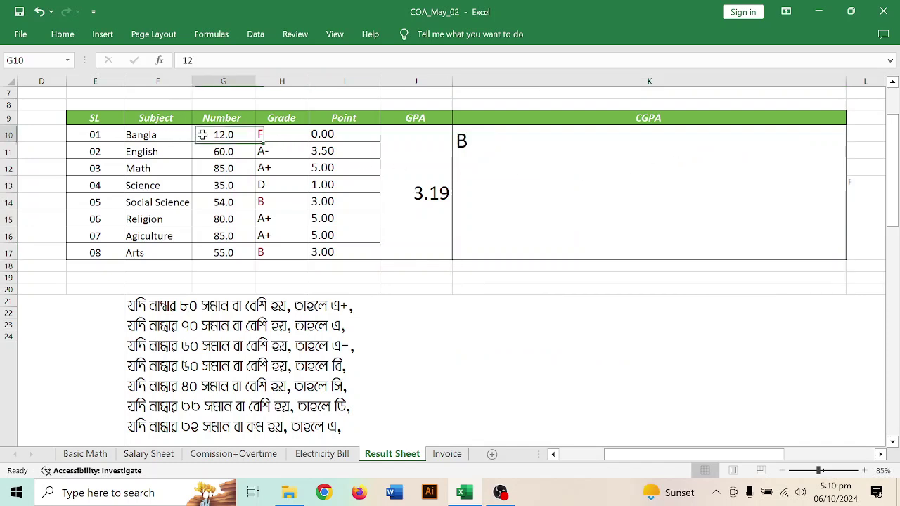
click(209, 153)
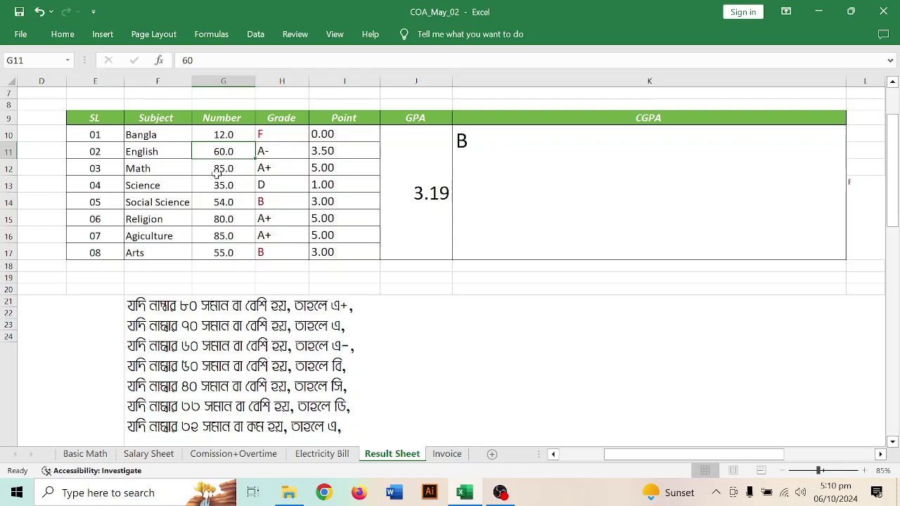
drag(330, 133, 320, 252)
drag(273, 137, 266, 253)
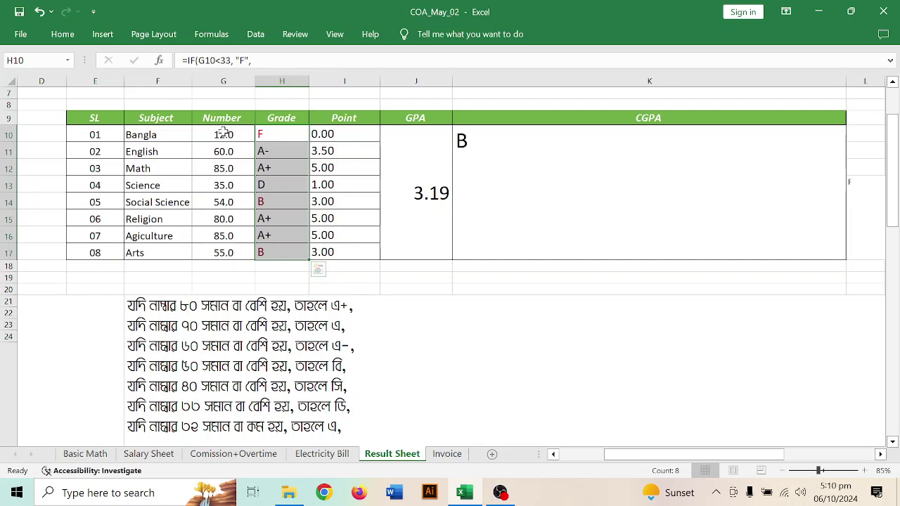
click(222, 132)
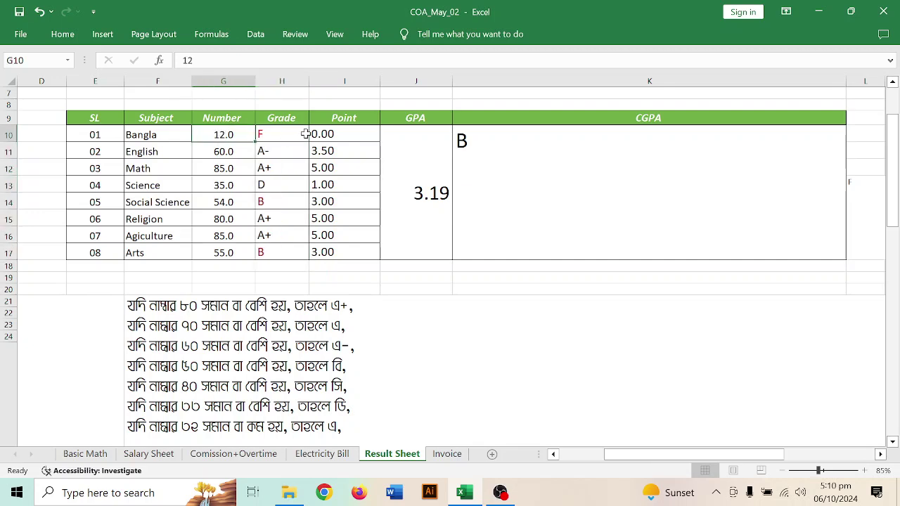
drag(228, 134, 236, 252)
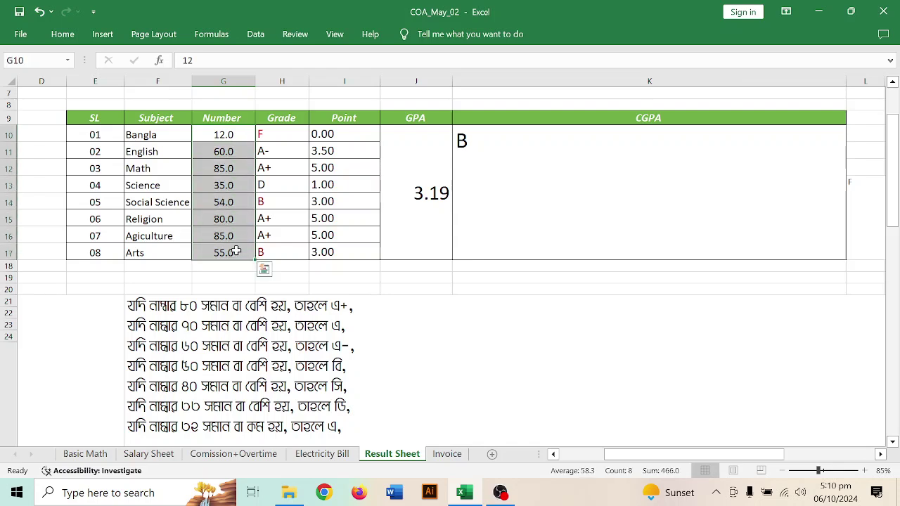
Replace the COUNTIF arguments in the CGPA formula in K10 with the range G10:G17 and the criterion "<33".
double_click(559, 197)
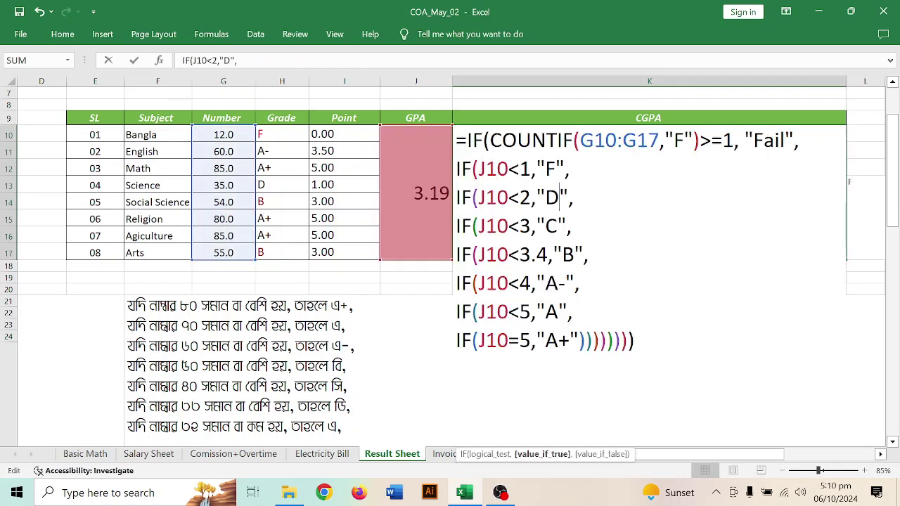
drag(693, 140, 580, 140)
key(BackSpace)
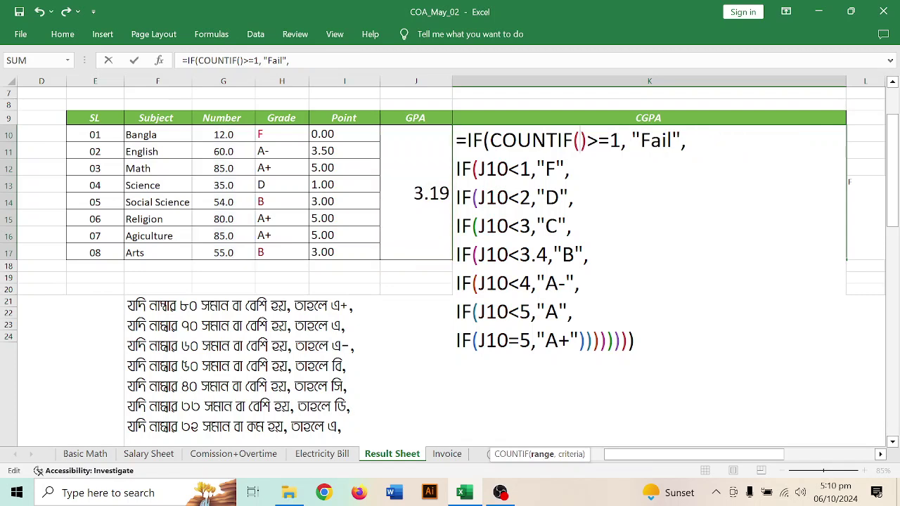
drag(220, 135, 223, 255)
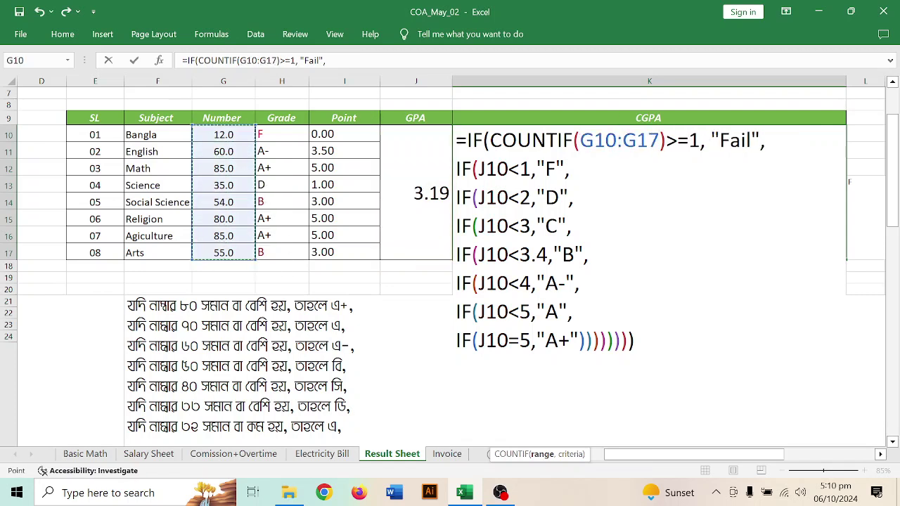
text(,)
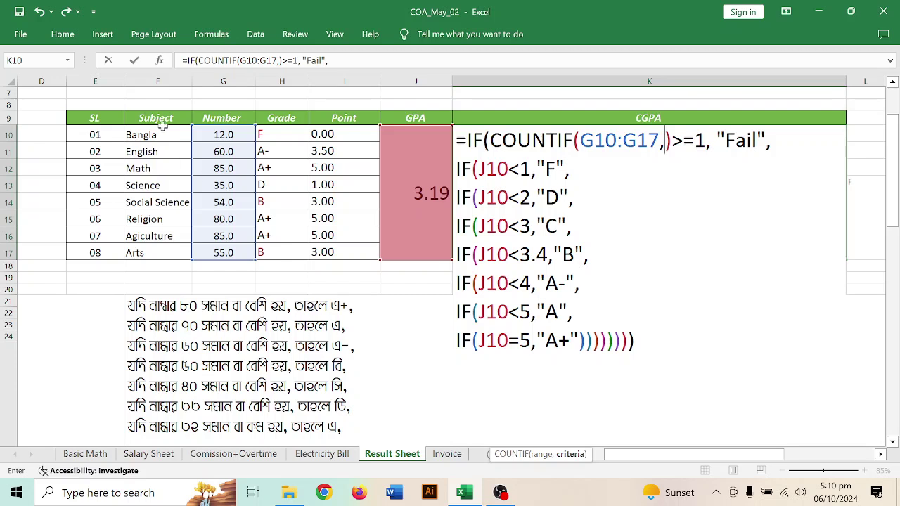
text(")
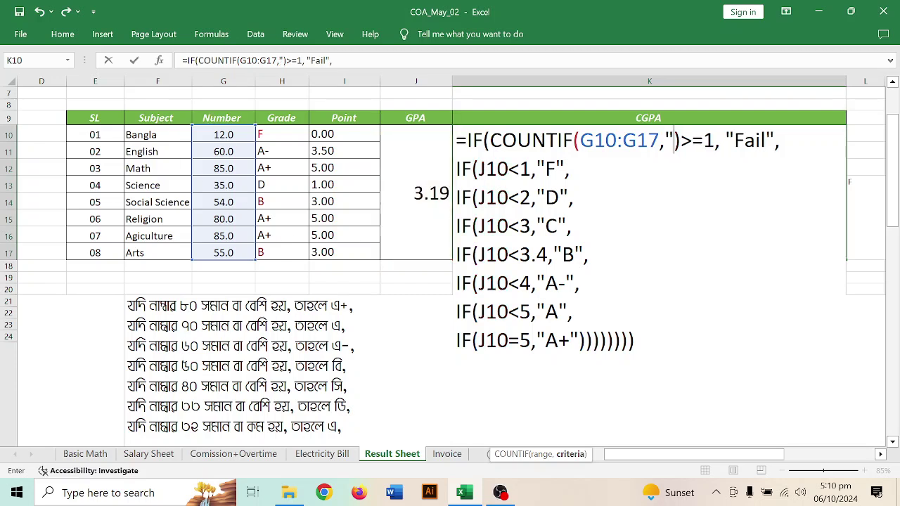
text(33)
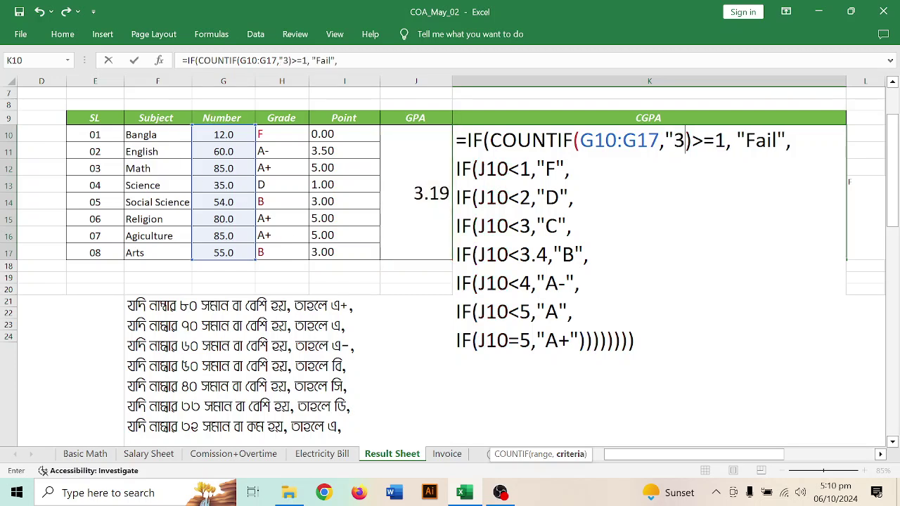
text(")
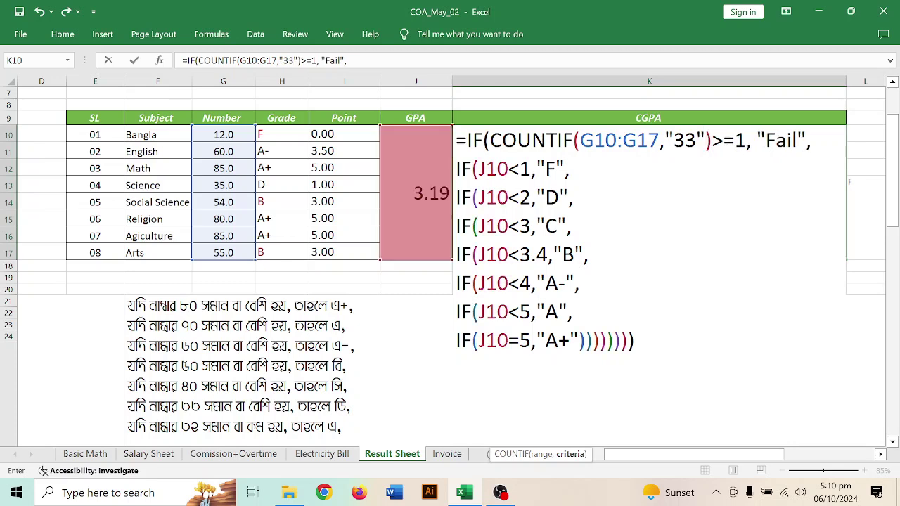
click(675, 140)
text(<)
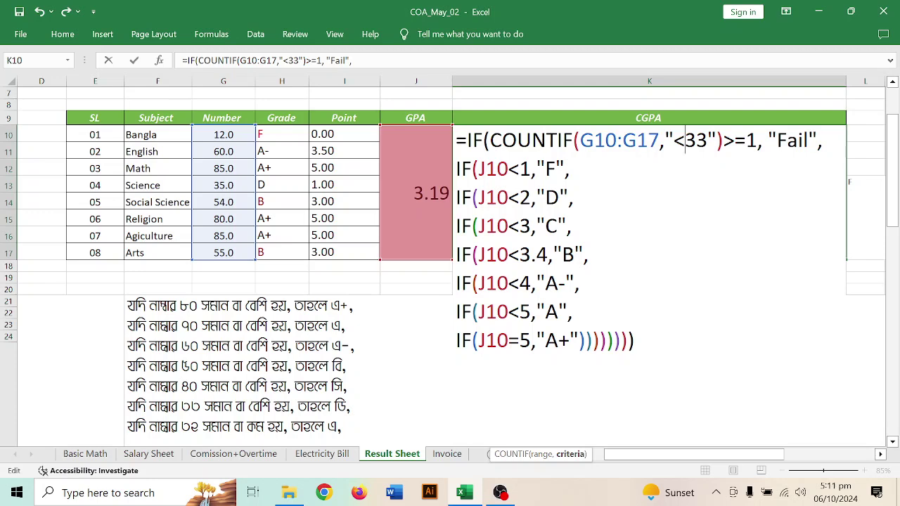
Try to enter the CGPA formula with the COUNTIF criterion <33 written without quotation marks.
key(Left)
key(BackSpace)
key(Right)
key(Right)
key(Right)
key(Right)
key(BackSpace)
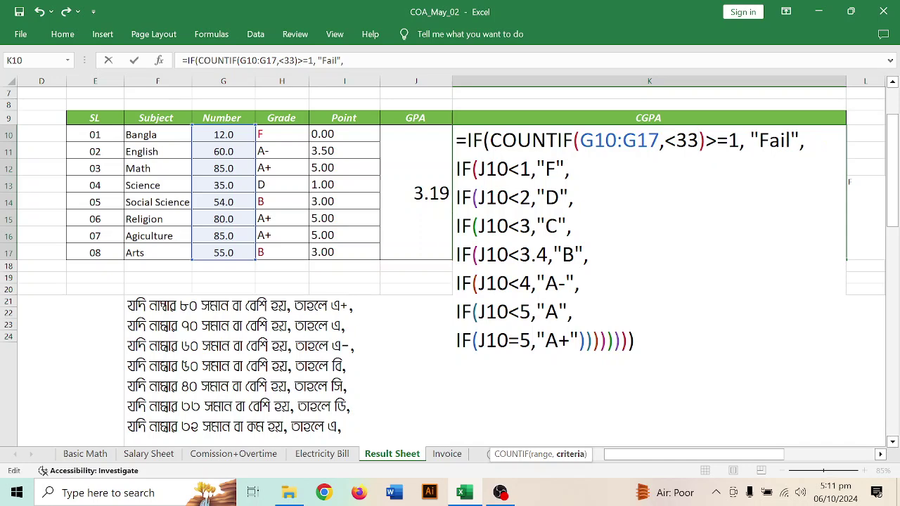
key(Return)
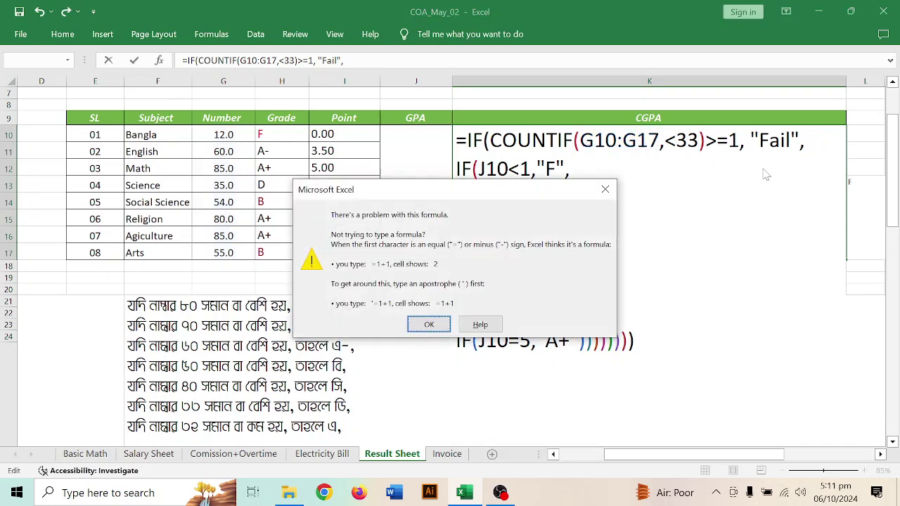
click(426, 325)
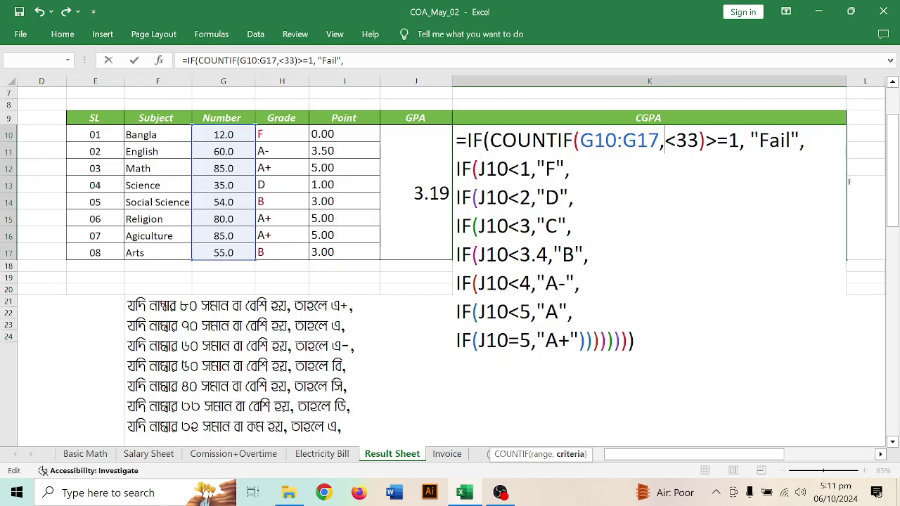
Enclose the COUNTIF criterion in quotation marks as "<33" and commit the CGPA formula.
text("F)
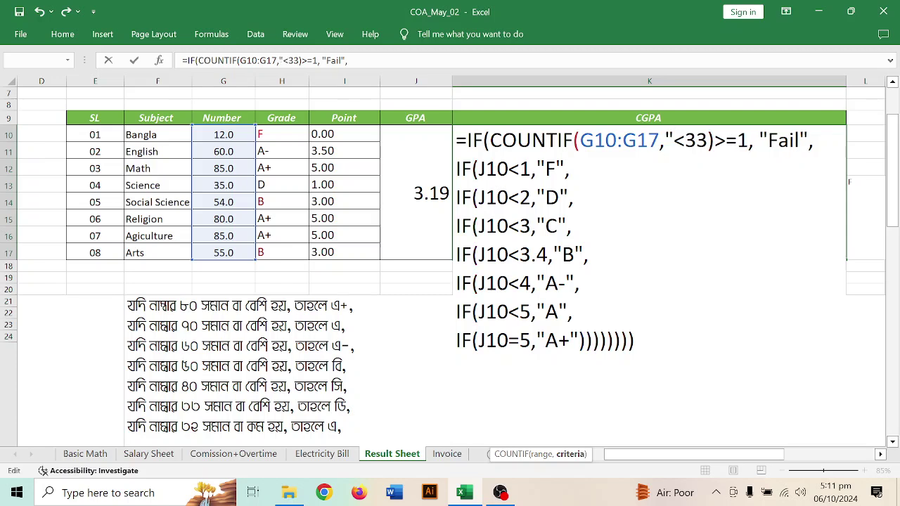
text(")
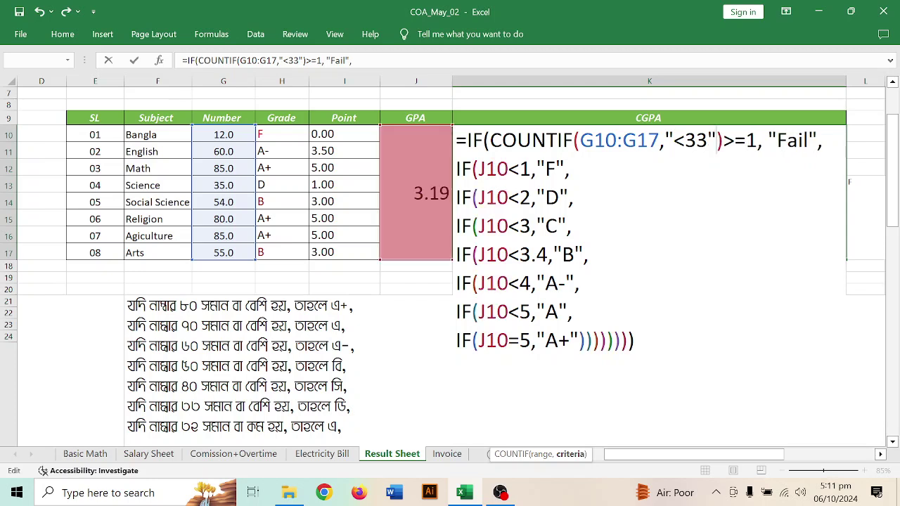
key(Return)
click(573, 204)
Test the CGPA formula by setting Bangla's mark in G10 to 32 and then to 33.
click(219, 134)
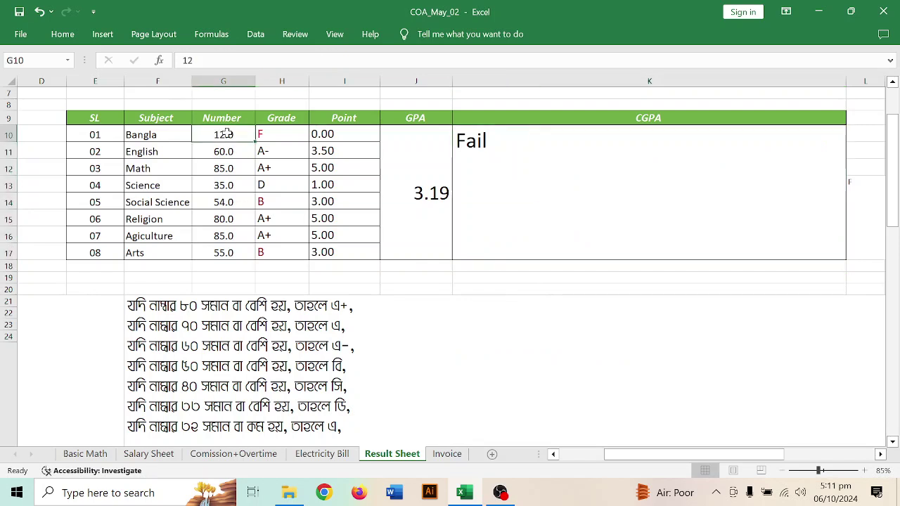
text(32)
key(Return)
click(230, 134)
text(33)
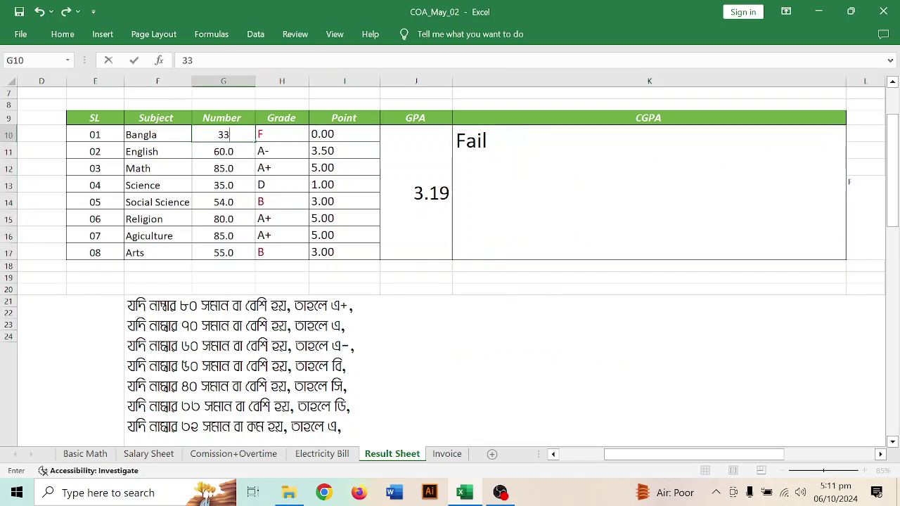
key(Return)
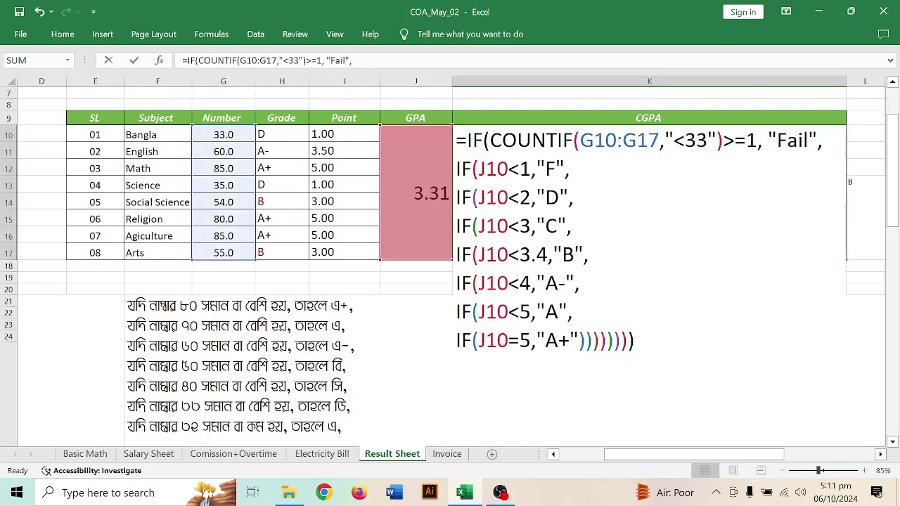
Open the CGPA formula in K10, highlight its COUNTIF condition and "Fail" result for review, and close it without editing.
double_click(605, 175)
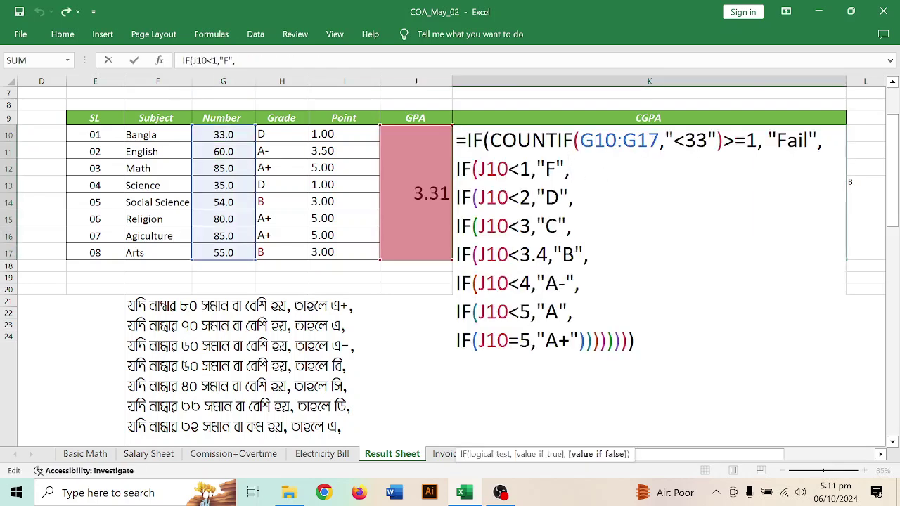
drag(823, 141, 491, 140)
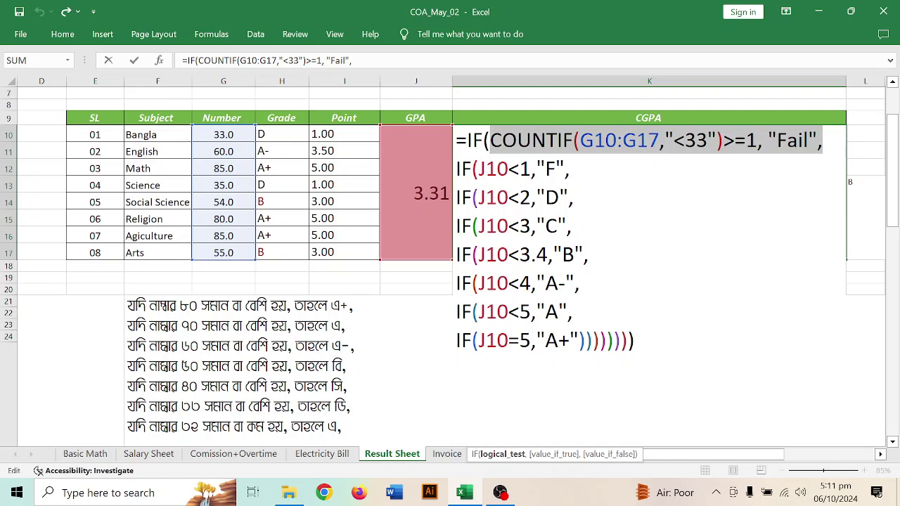
click(491, 141)
key(Left)
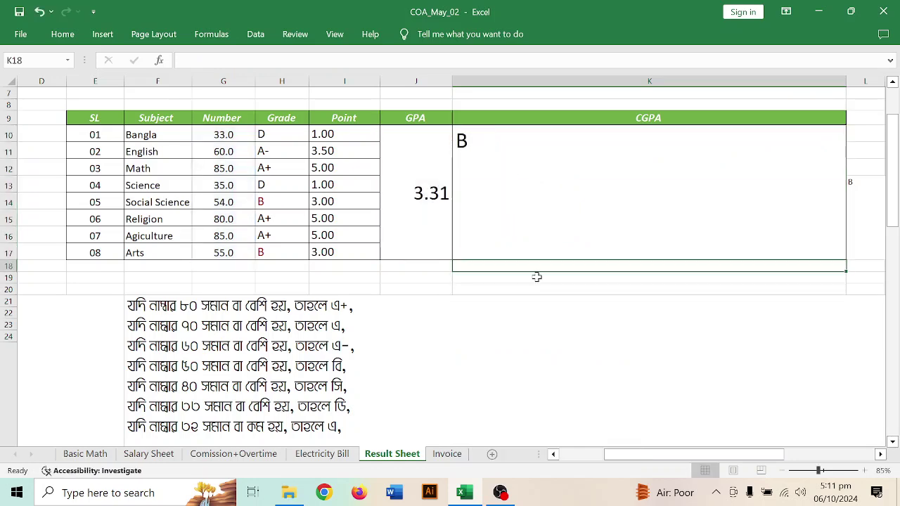
Merge and center the empty cells G7:K8 above the result table.
scroll(514, 341, down, 1)
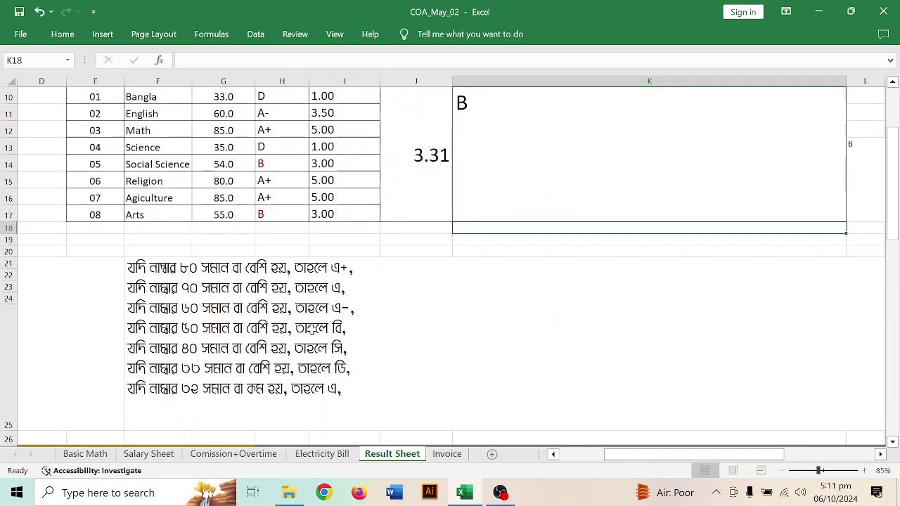
scroll(244, 329, down, 1)
scroll(250, 335, up, 3)
scroll(294, 347, up, 1)
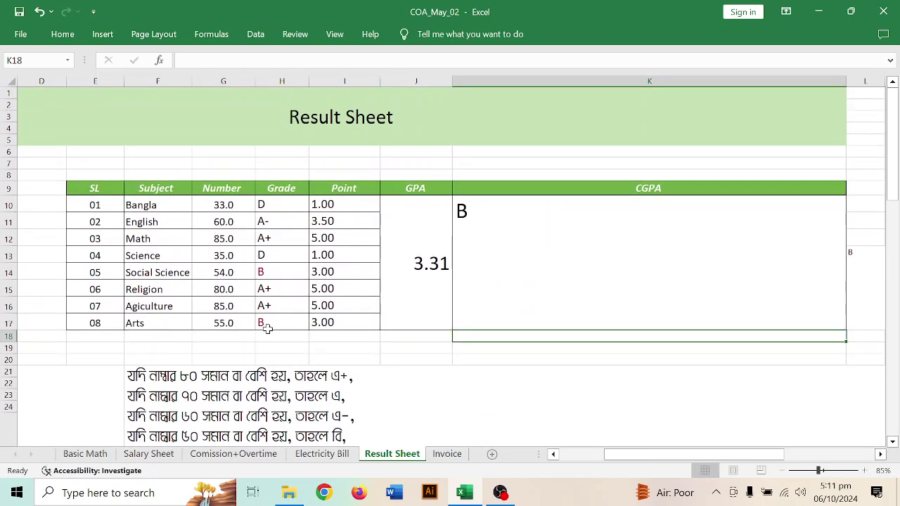
drag(220, 165, 648, 169)
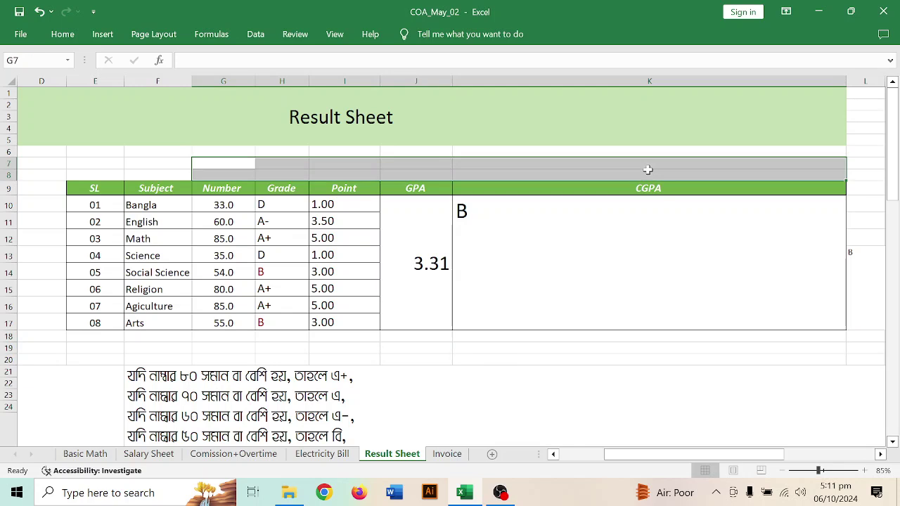
click(70, 34)
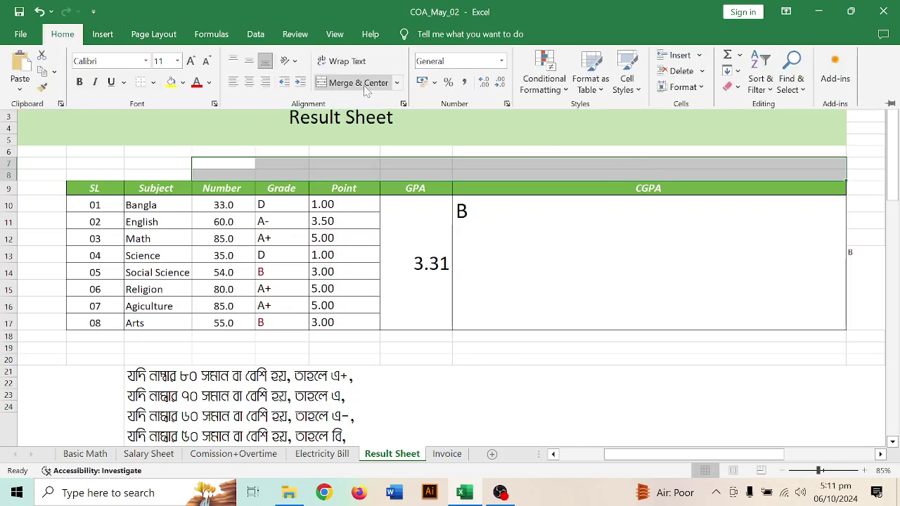
click(355, 83)
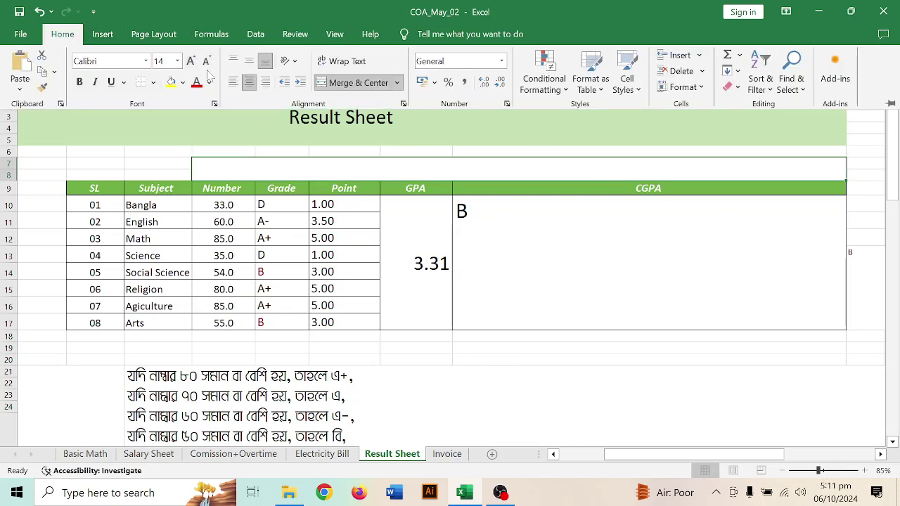
Align the merged cell G7:K8 to the top and left.
click(267, 175)
click(312, 211)
click(256, 167)
click(64, 37)
click(235, 83)
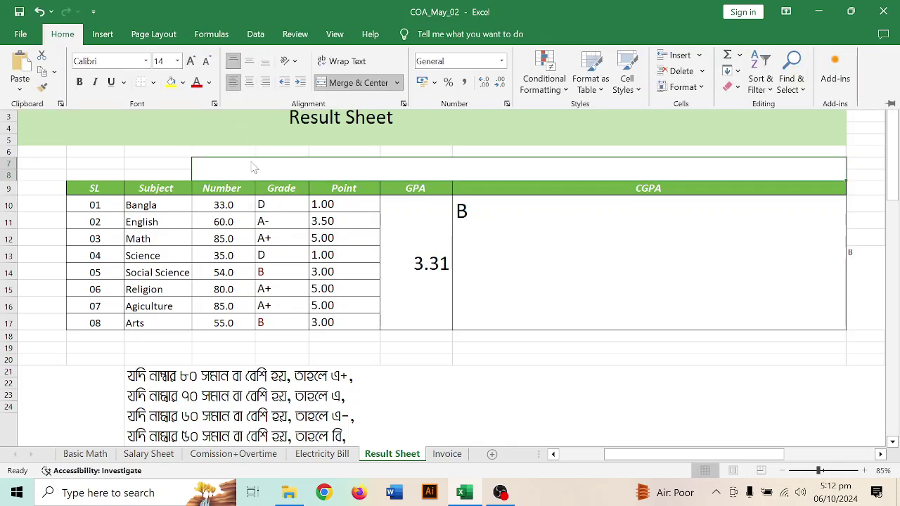
Draft an alternative fail check in the merged cell G7 as =IF(OR(G10<33, G11<33, G12.
click(251, 168)
double_click(261, 168)
text(=IF()
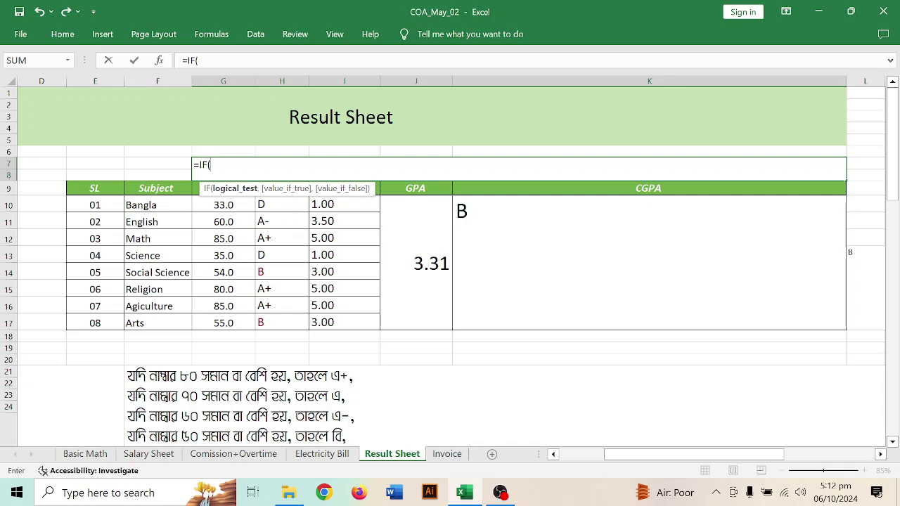
text(OR()
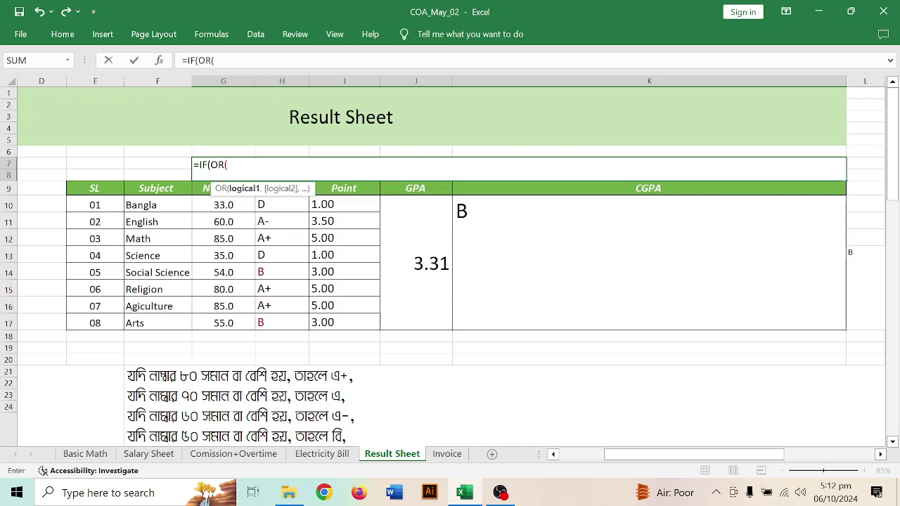
text())
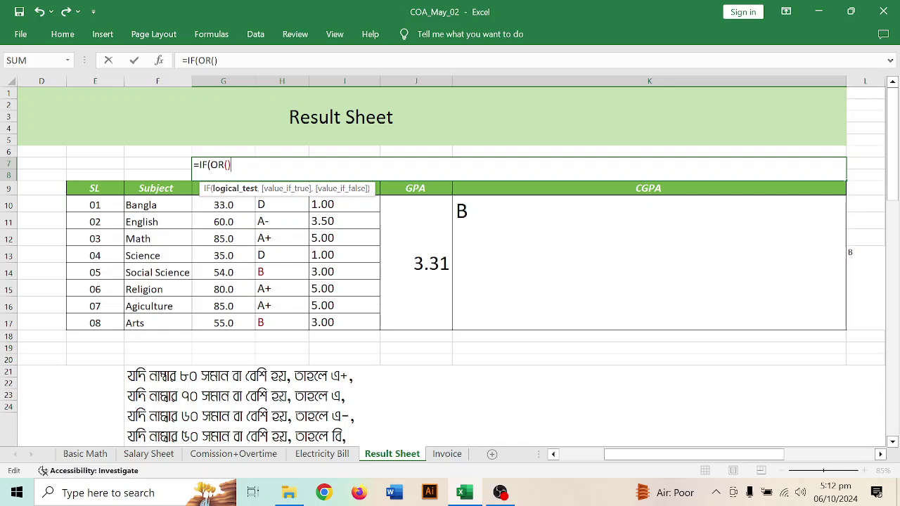
key(BackSpace)
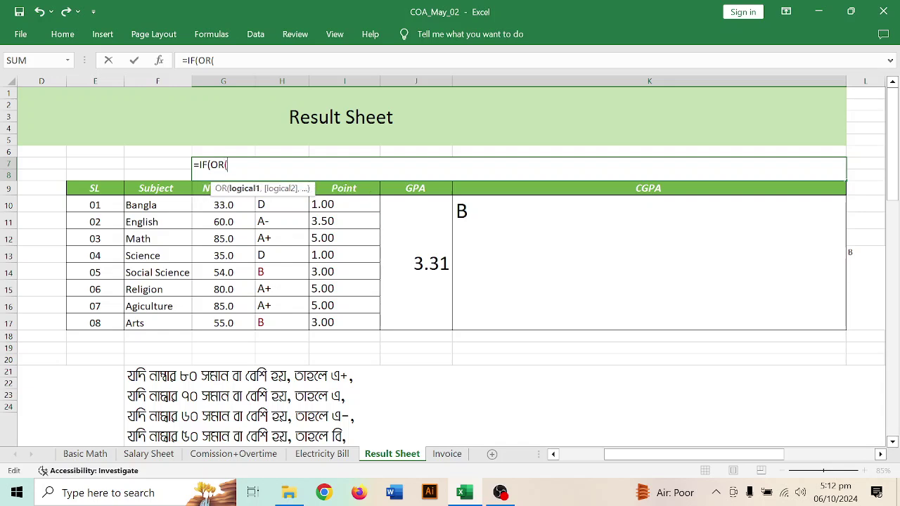
click(224, 205)
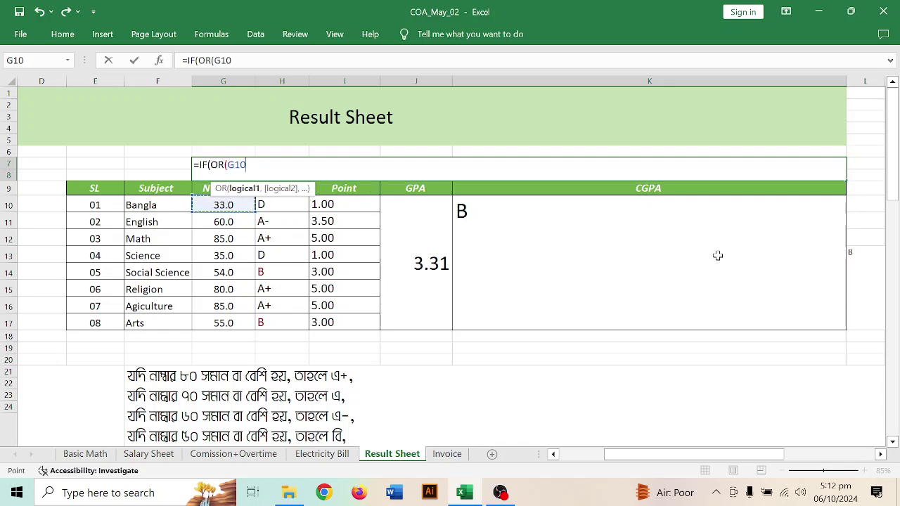
text(<33,)
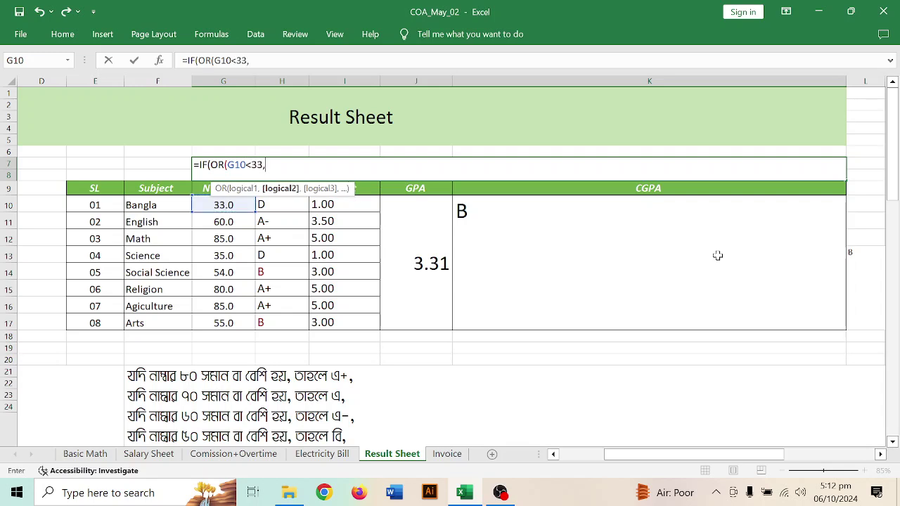
text( G)
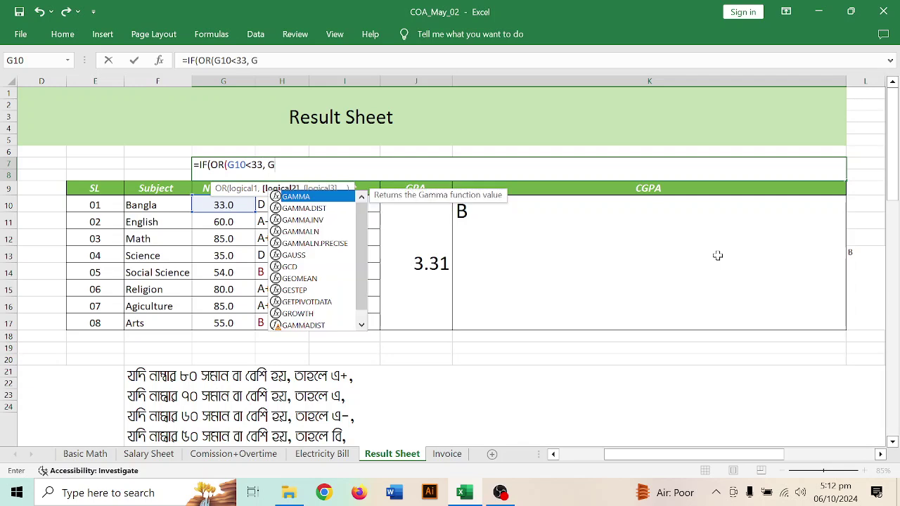
text(11<33, )
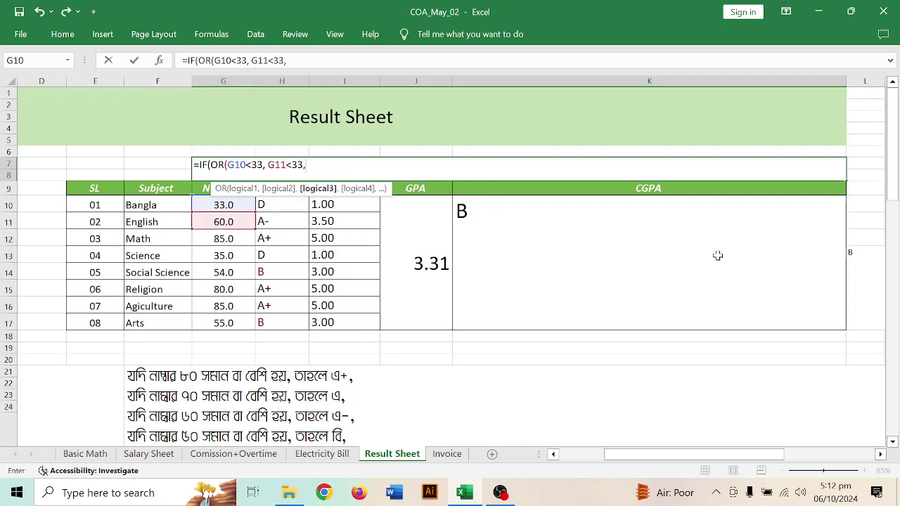
text(G12)
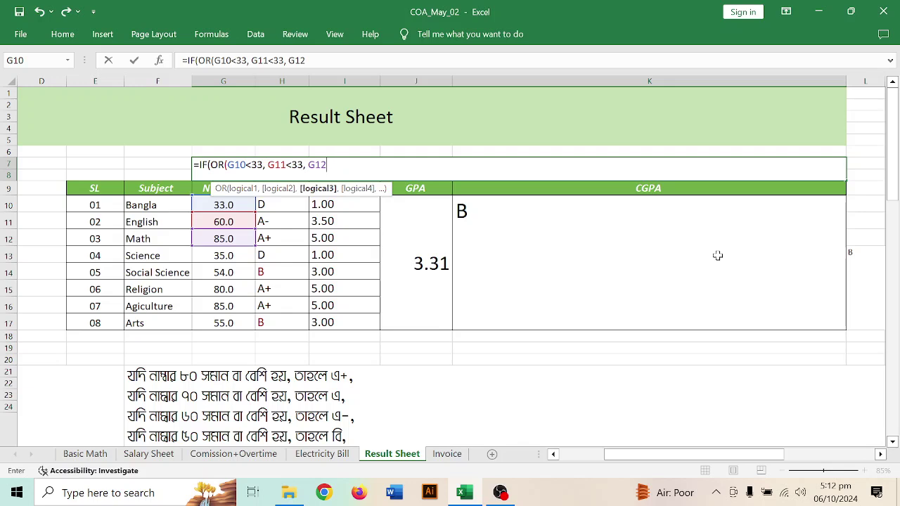
Delete the unfinished IF(OR formula from the merged cell G7 and select the CGPA cell.
drag(194, 165, 328, 165)
key(BackSpace)
click(542, 265)
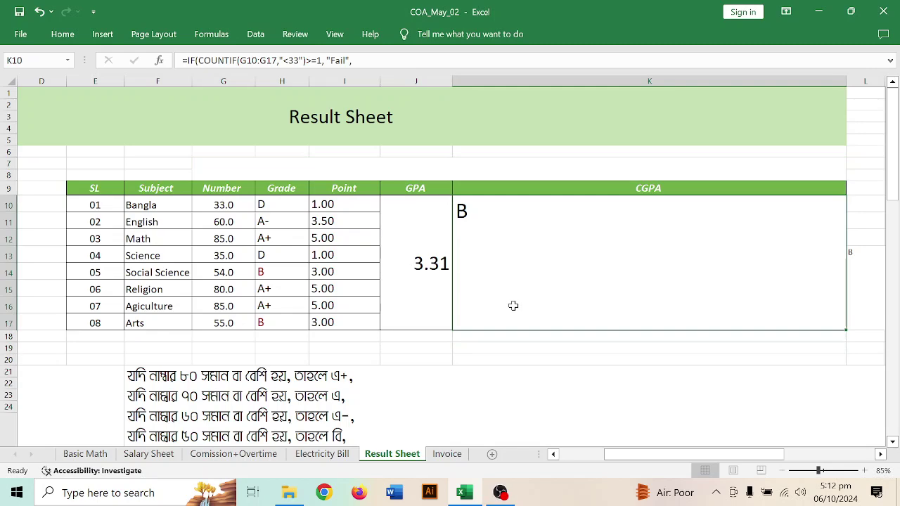
Narrow the CGPA column to fit its heading and set the GPA and CGPA values to font size 16.
scroll(512, 302, down, 1)
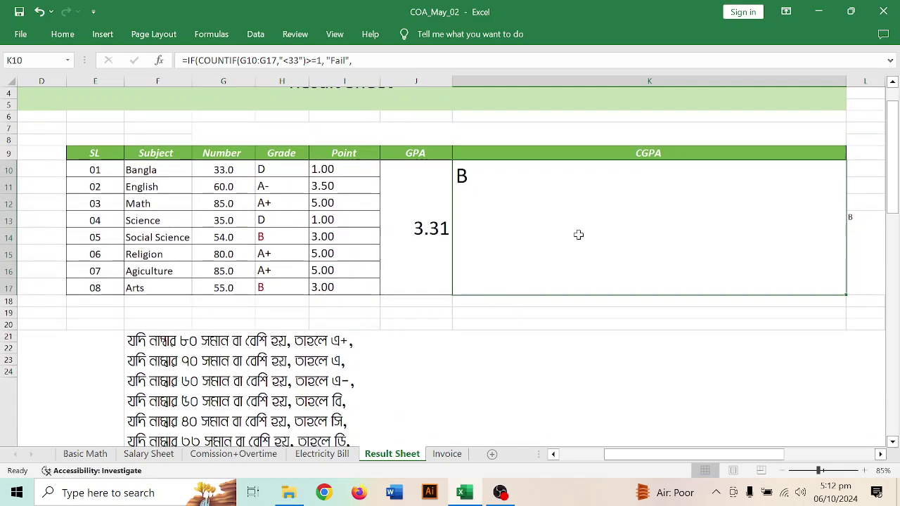
drag(846, 82, 509, 129)
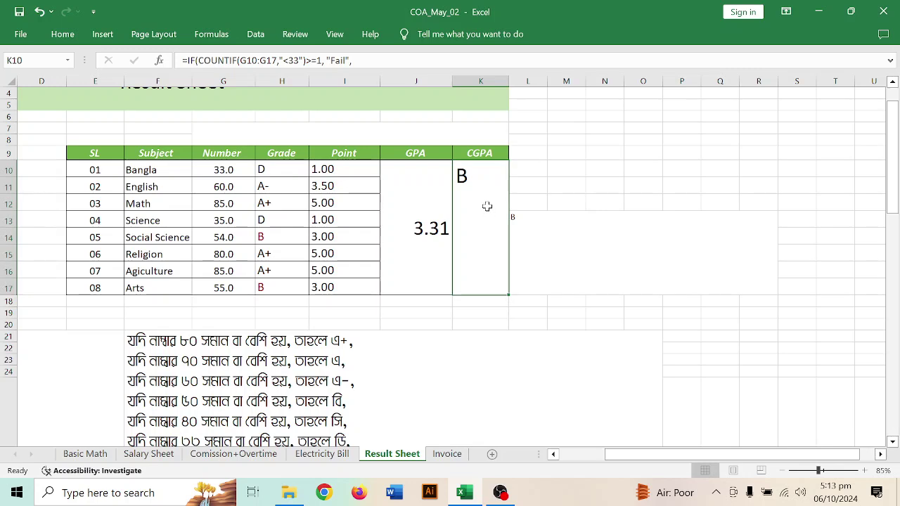
drag(413, 199, 466, 217)
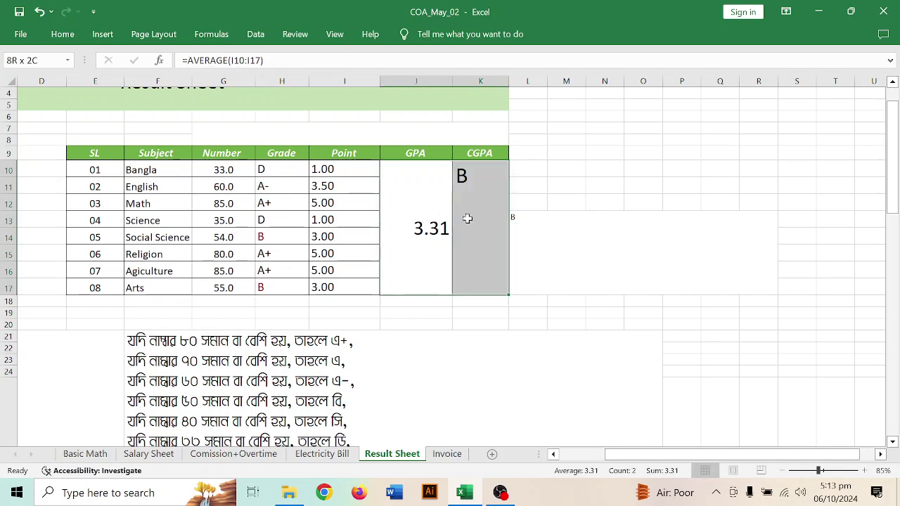
click(62, 34)
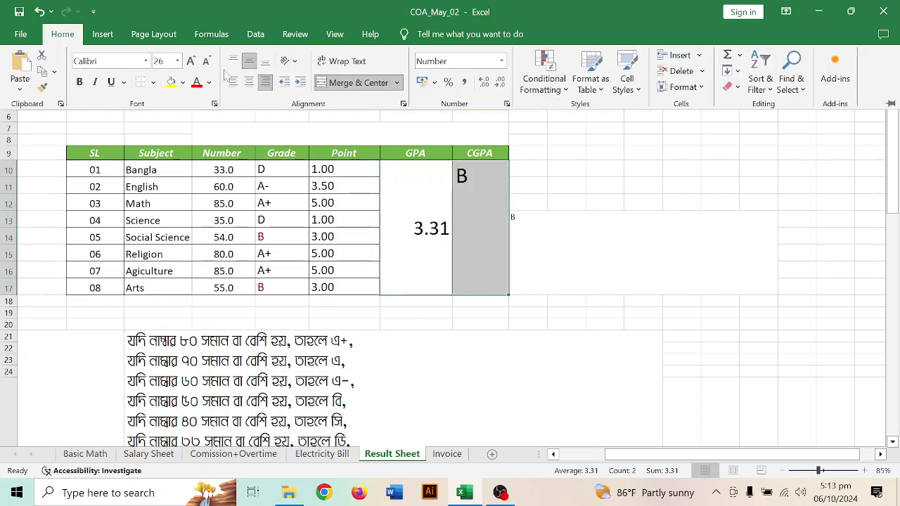
click(206, 63)
click(206, 63)
click(207, 63)
click(206, 62)
click(207, 62)
click(206, 63)
click(190, 62)
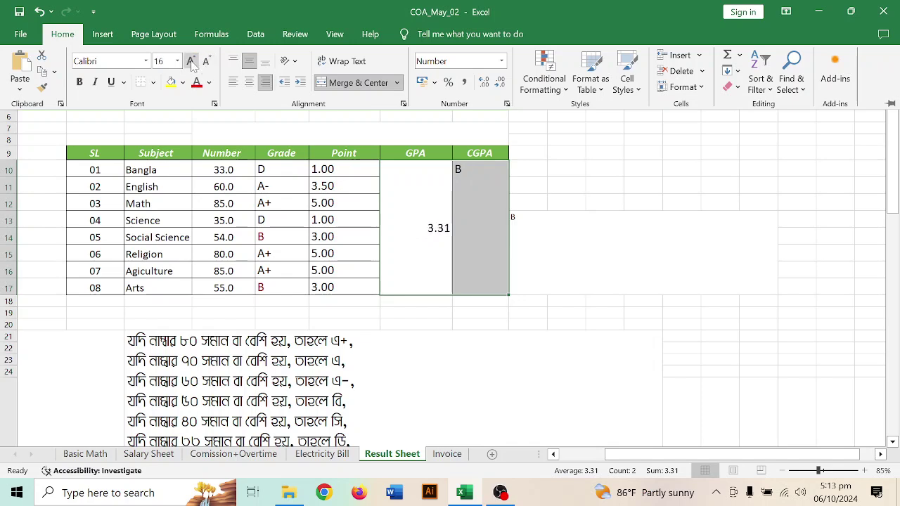
Center the GPA and CGPA values horizontally and middle-align the CGPA value in its merged cell.
click(249, 83)
click(598, 252)
click(579, 357)
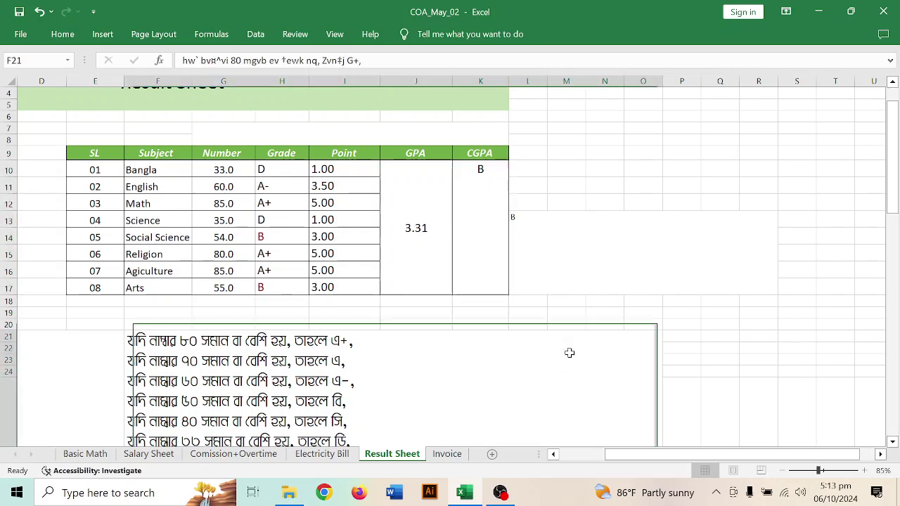
click(478, 225)
click(62, 34)
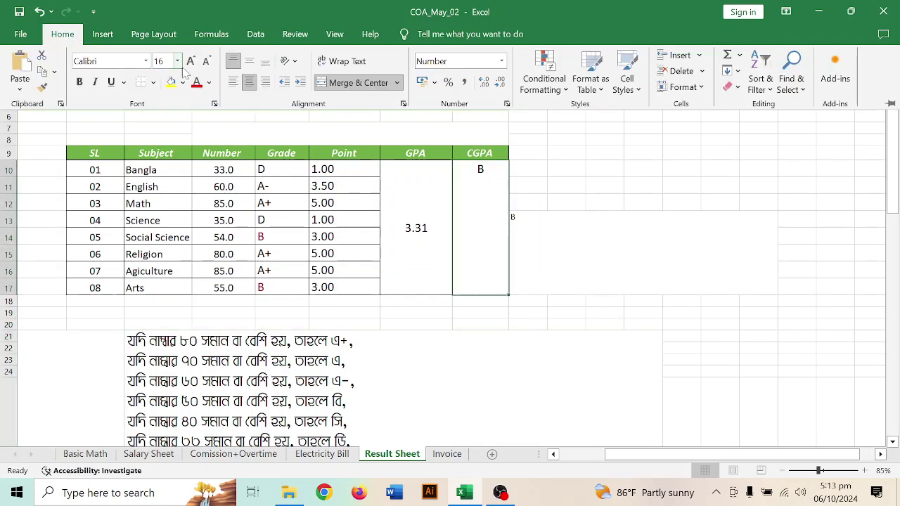
click(249, 61)
click(597, 343)
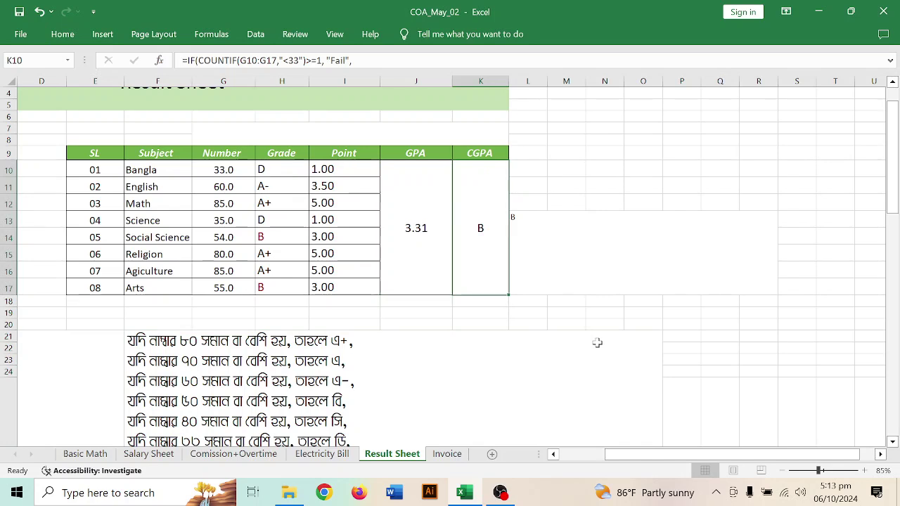
Examine the student table below the grading rules, covering each student's marks and the empty Grade and Points columns.
scroll(444, 351, down, 5)
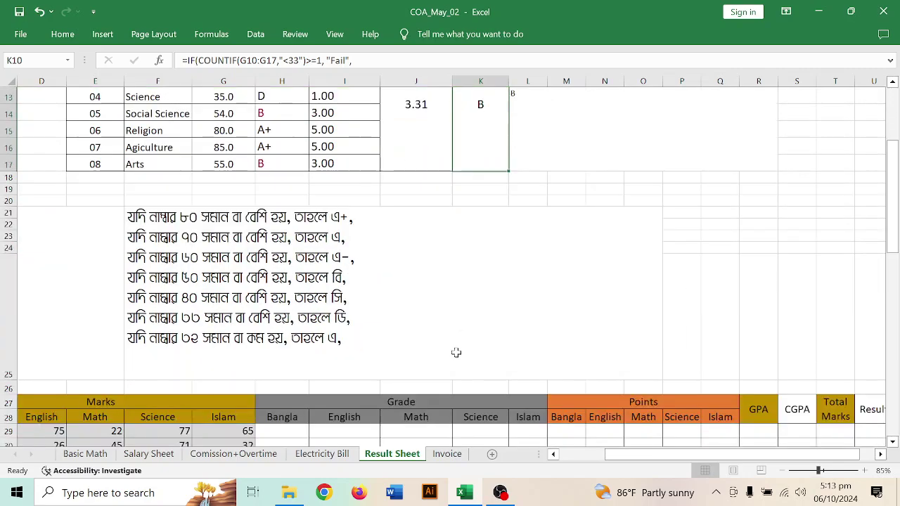
scroll(456, 351, down, 2)
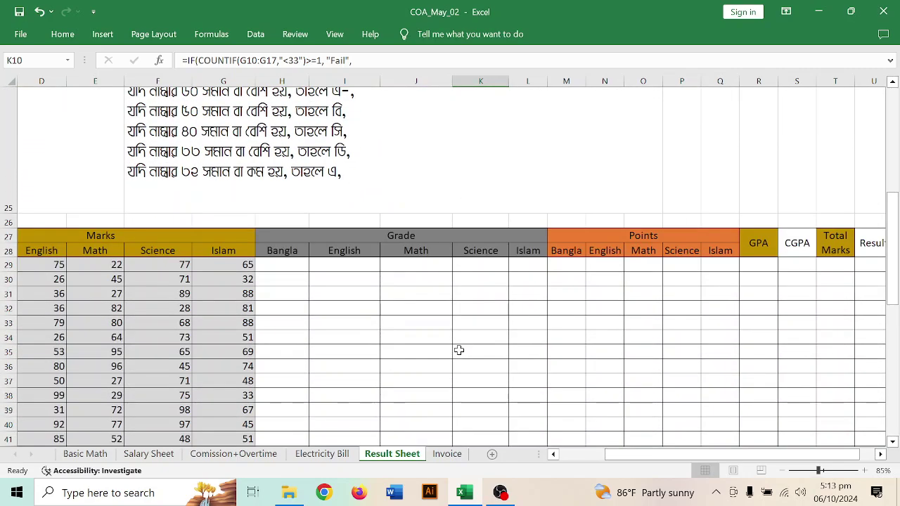
ctrl+scroll(456, 351, down, 2)
ctrl+scroll(415, 362, up, 2)
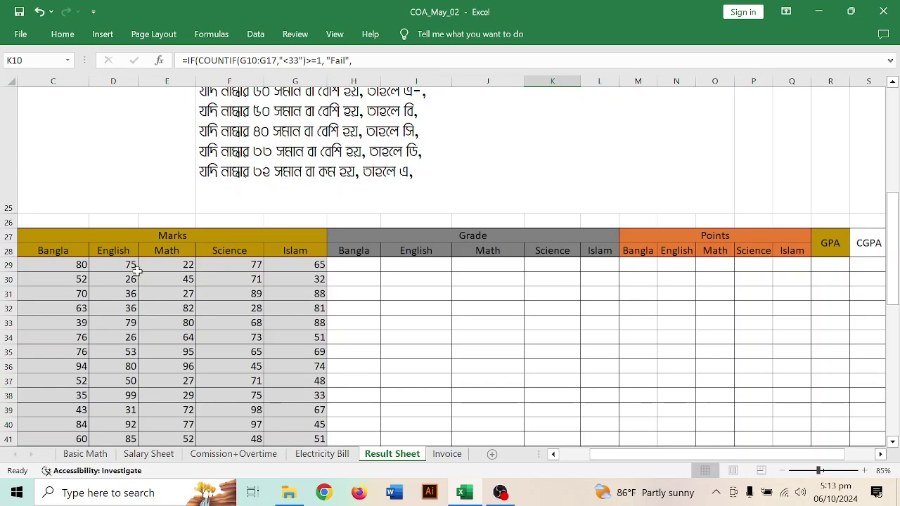
scroll(433, 241, down, 1)
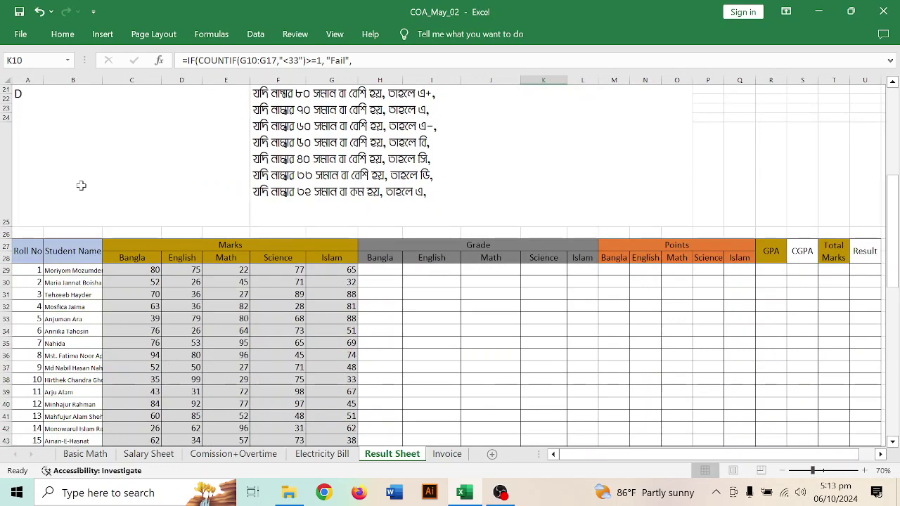
scroll(79, 286, up, 2)
scroll(62, 253, up, 2)
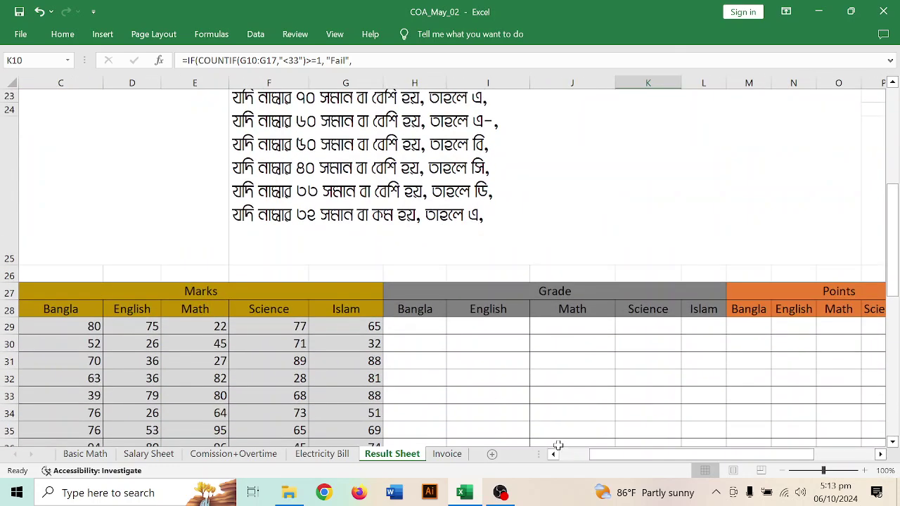
drag(591, 459, 543, 458)
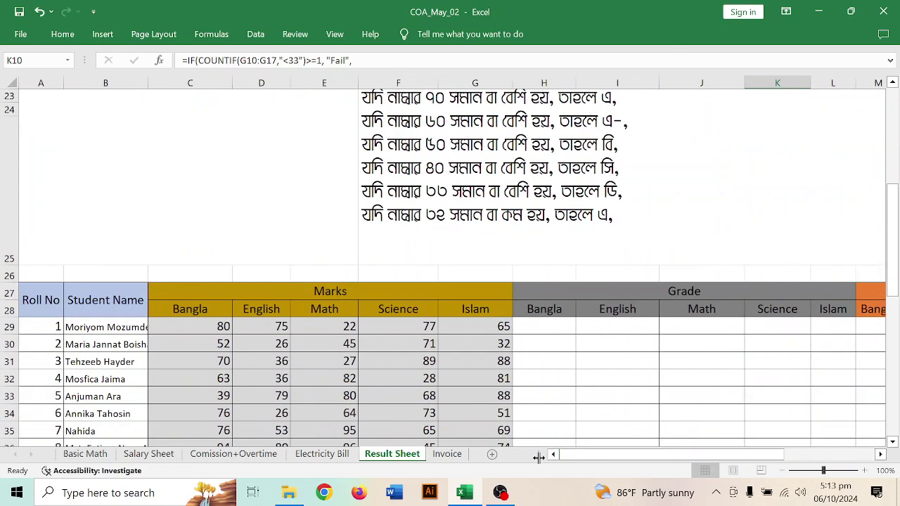
click(128, 327)
drag(208, 325, 482, 331)
click(561, 327)
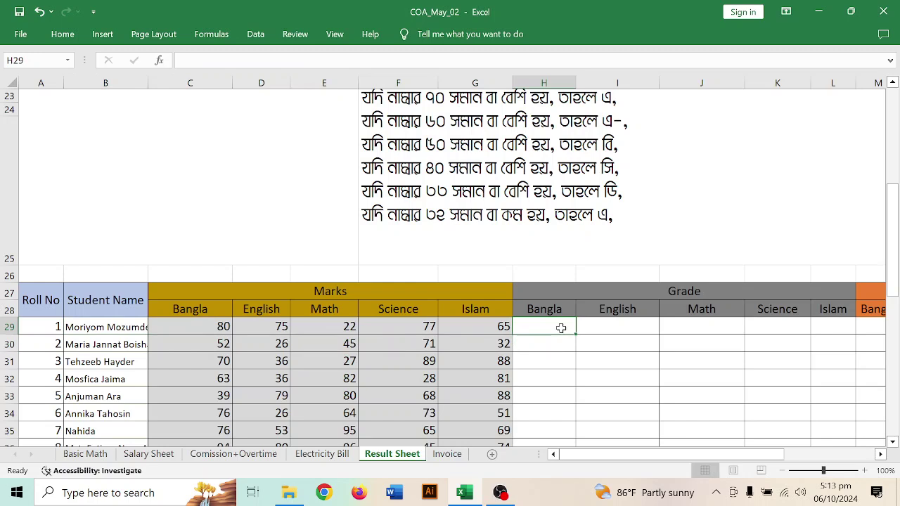
click(830, 338)
click(536, 333)
drag(543, 326, 894, 348)
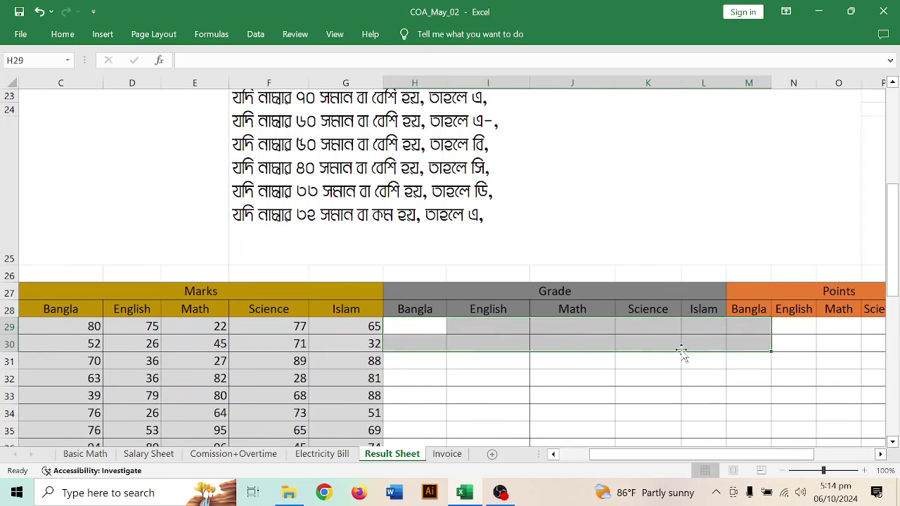
click(626, 246)
drag(621, 462, 636, 456)
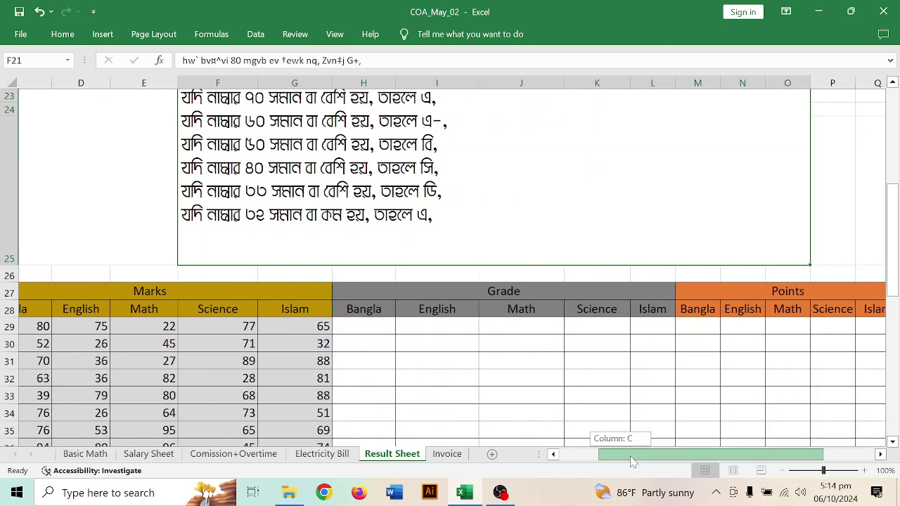
Enter a trial grade formula =IF(C29<33, "F") in H29 for the first student's Bangla mark.
click(350, 328)
text(=IF)
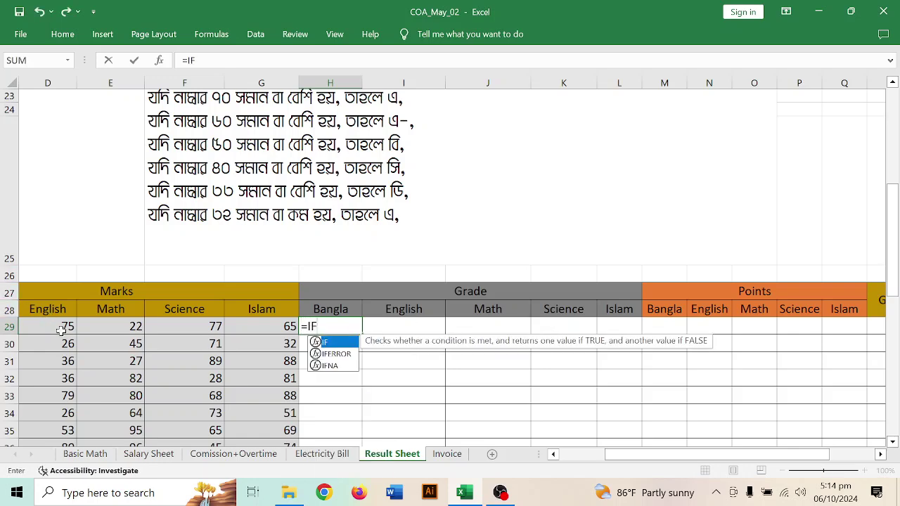
drag(626, 459, 596, 457)
click(149, 325)
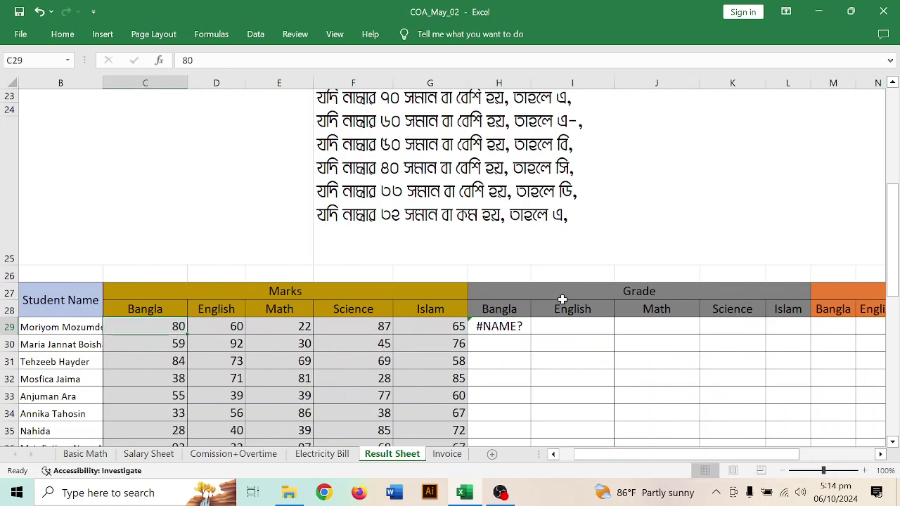
double_click(481, 327)
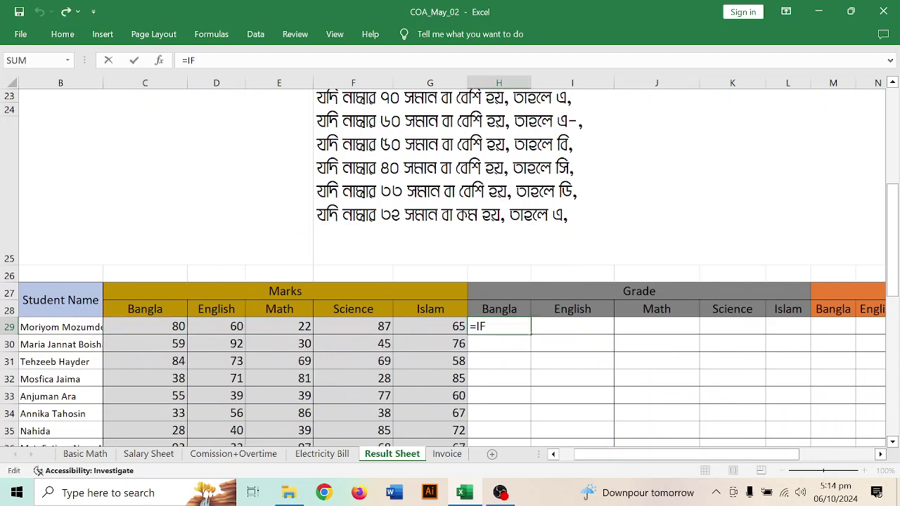
key(Tab)
double_click(500, 326)
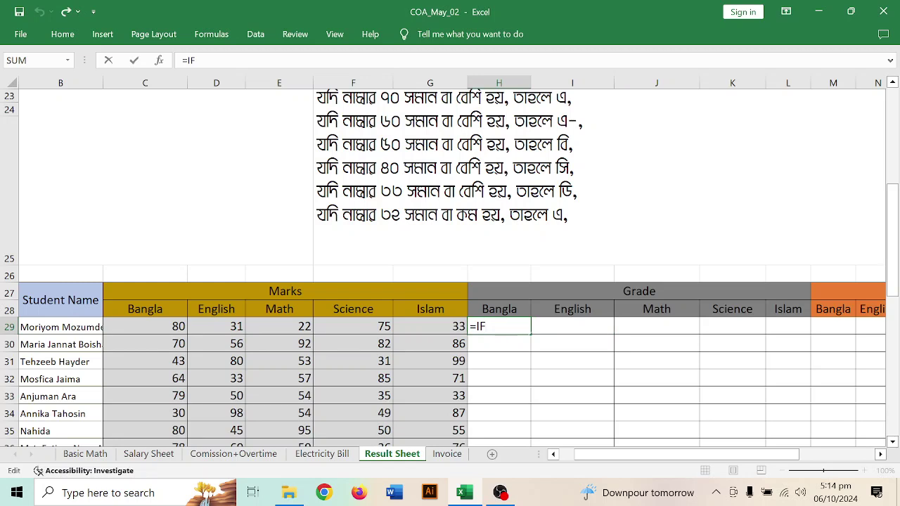
text(()
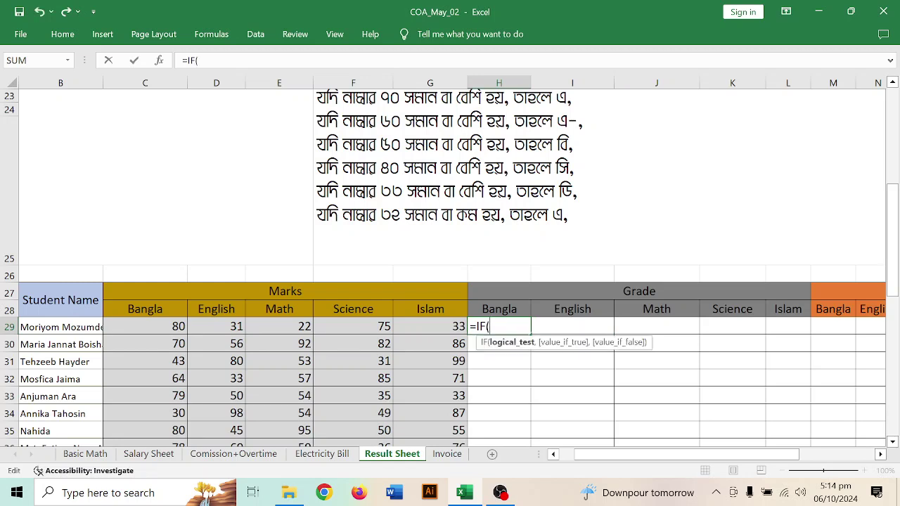
click(160, 328)
text(<)
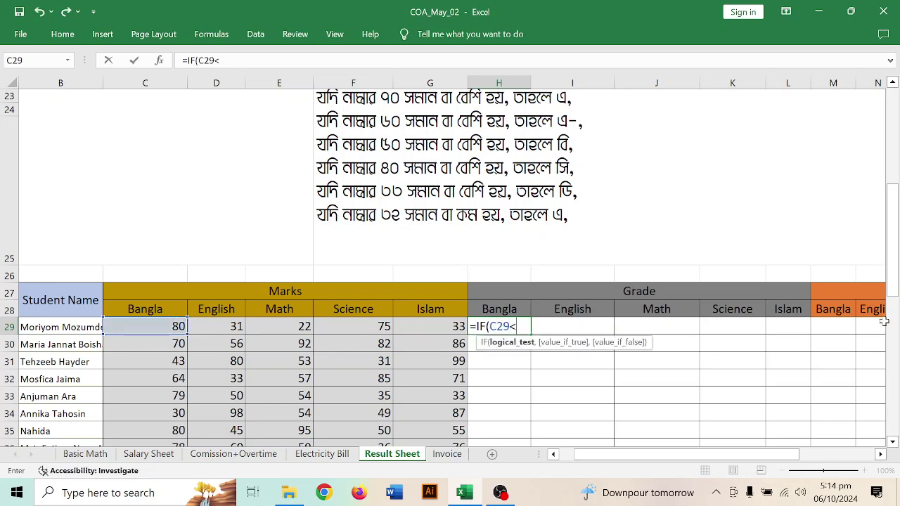
text(33, "F")
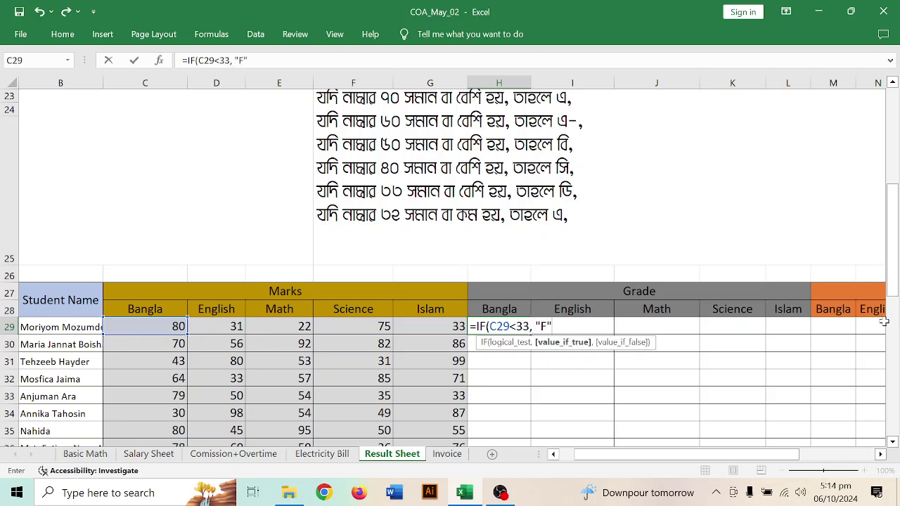
key(Return)
key(Return)
click(526, 327)
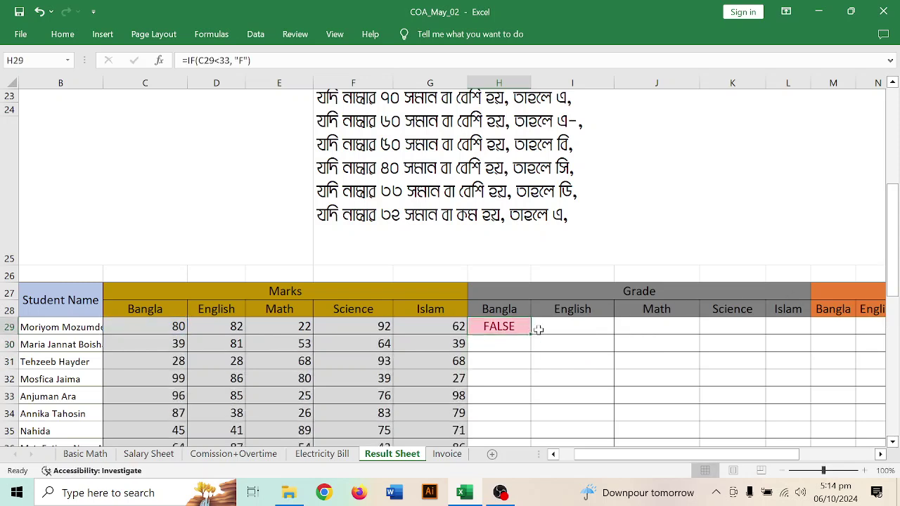
Fill the trial grade formula from H29 across to L29, and clear H29:L29.
drag(532, 335, 805, 327)
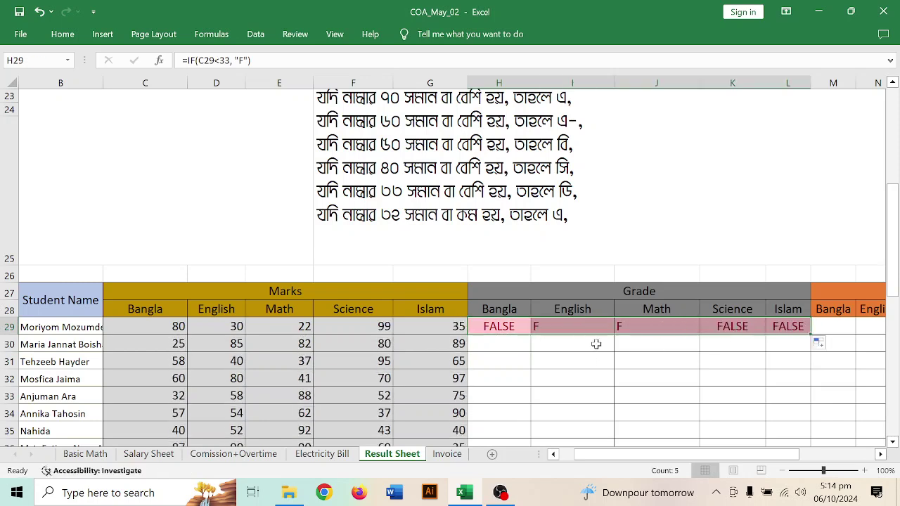
key(Delete)
click(597, 374)
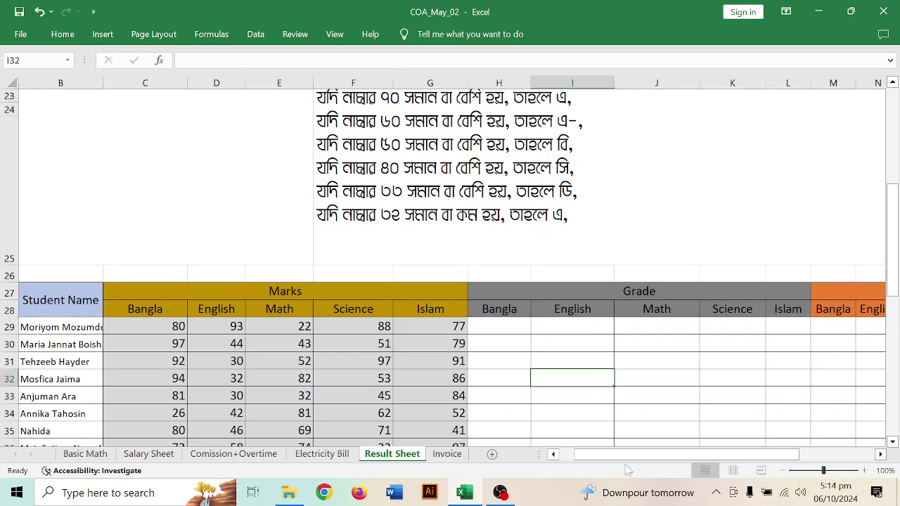
Review the single-student result table's subjects, marks, grade formula, GPA and CGPA as the model for the student table.
scroll(557, 350, up, 7)
click(507, 286)
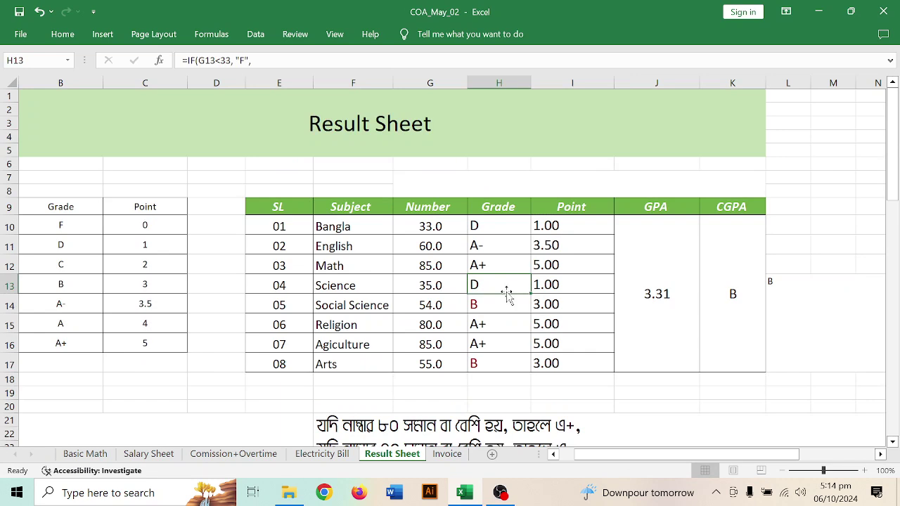
drag(369, 226, 358, 364)
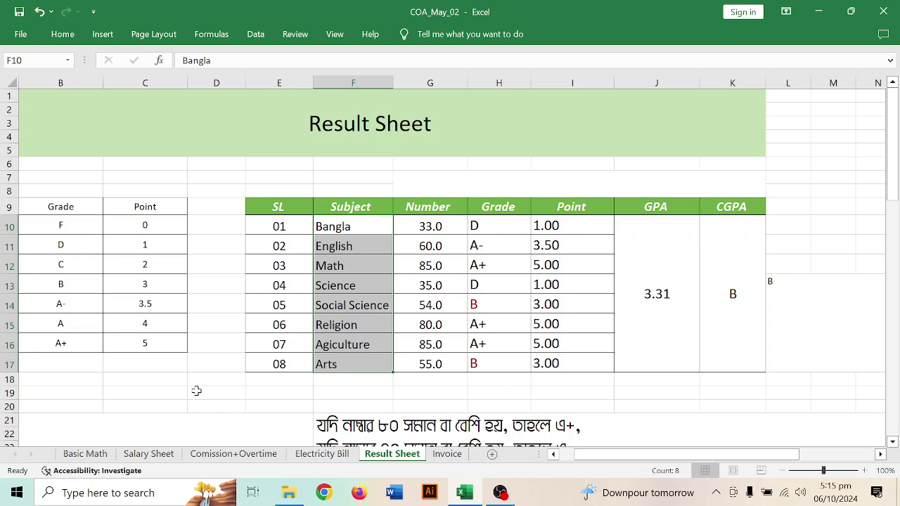
click(456, 349)
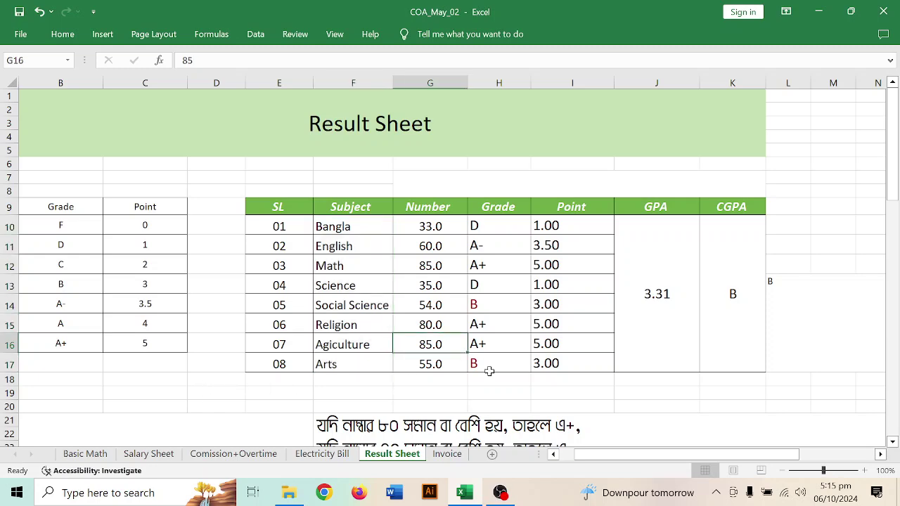
scroll(514, 373, down, 5)
scroll(514, 374, up, 3)
scroll(514, 374, up, 2)
click(693, 316)
click(718, 313)
scroll(574, 336, down, 2)
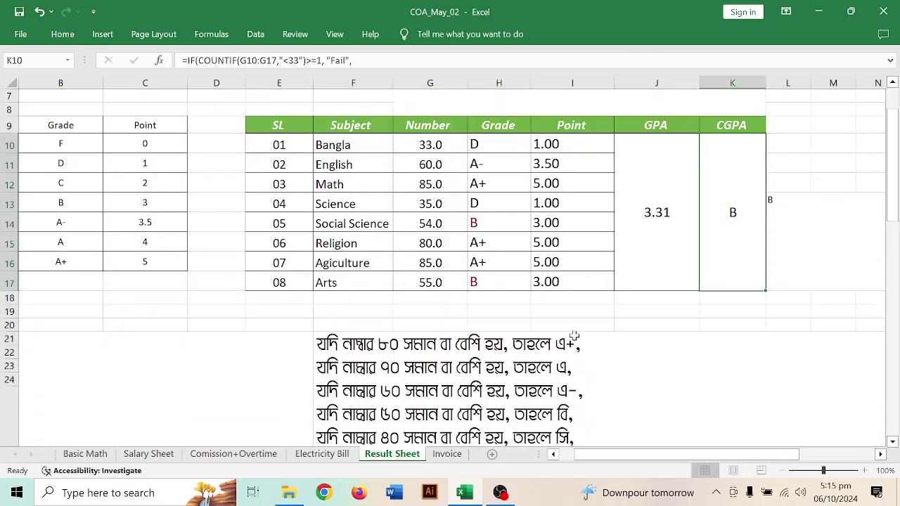
Examine the student table's Grade, Points, GPA, CGPA, Total Marks and Result columns.
scroll(574, 336, down, 7)
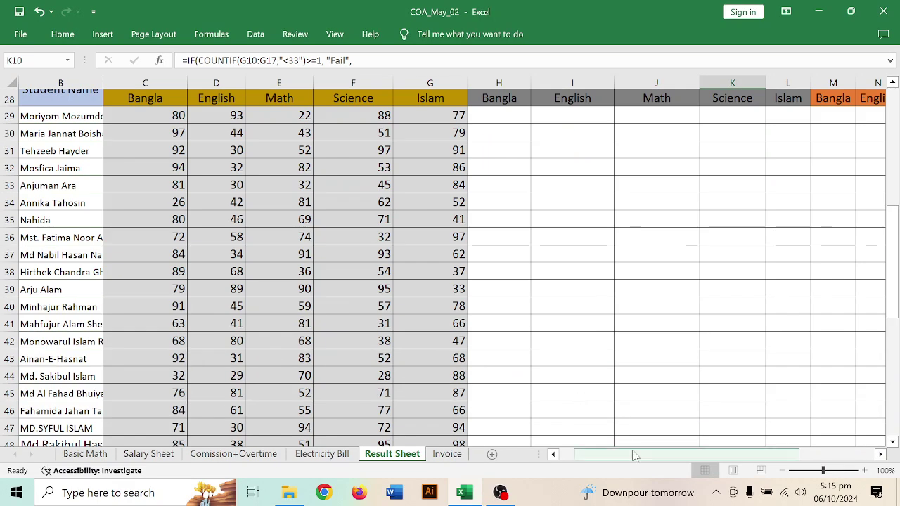
drag(633, 456, 728, 464)
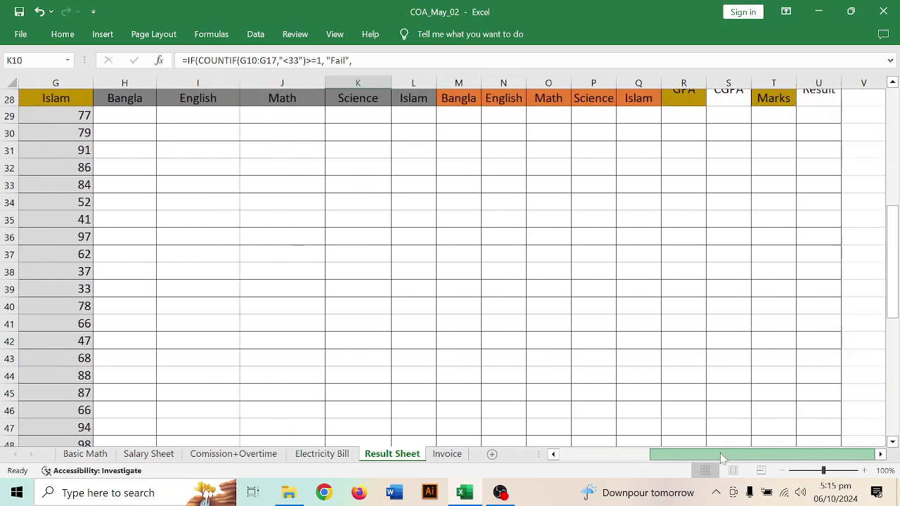
scroll(486, 347, up, 3)
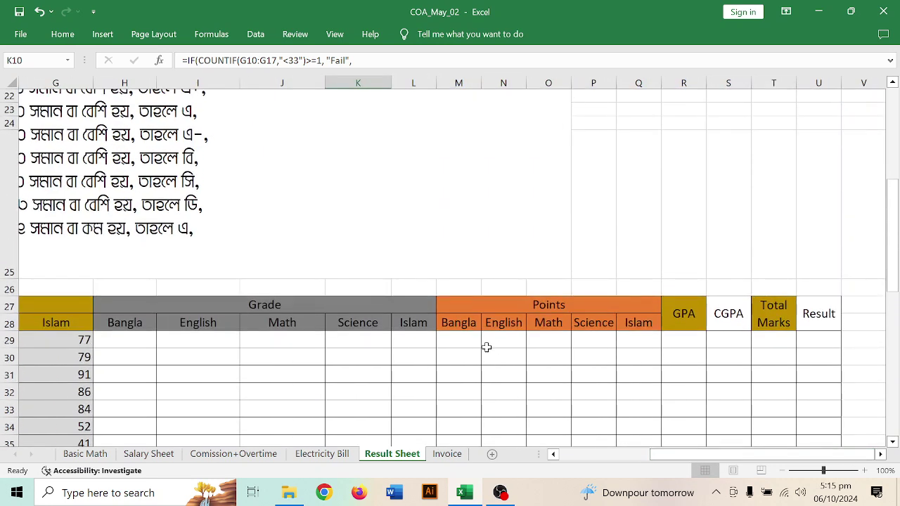
click(728, 345)
click(801, 336)
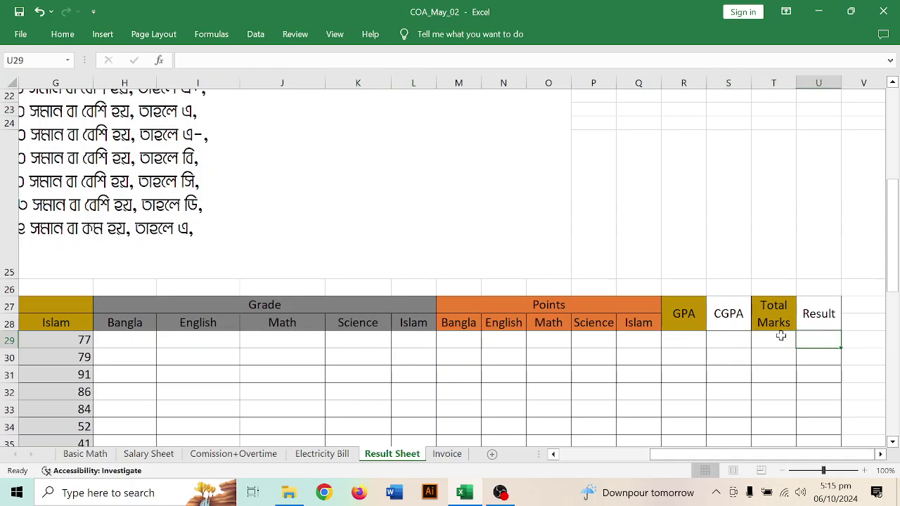
Clear the serial numbers from the SL column of the single-student result table, E10:E17.
scroll(626, 374, down, 1)
drag(715, 459, 605, 458)
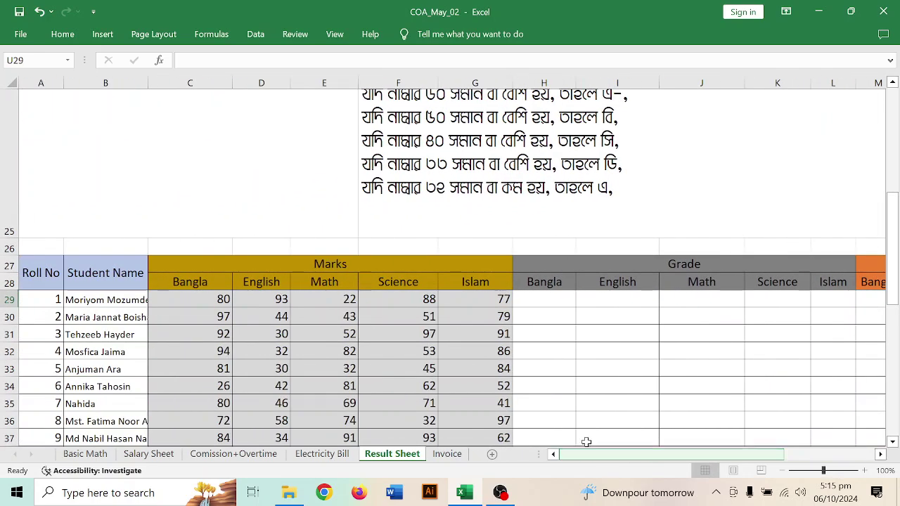
scroll(556, 362, up, 4)
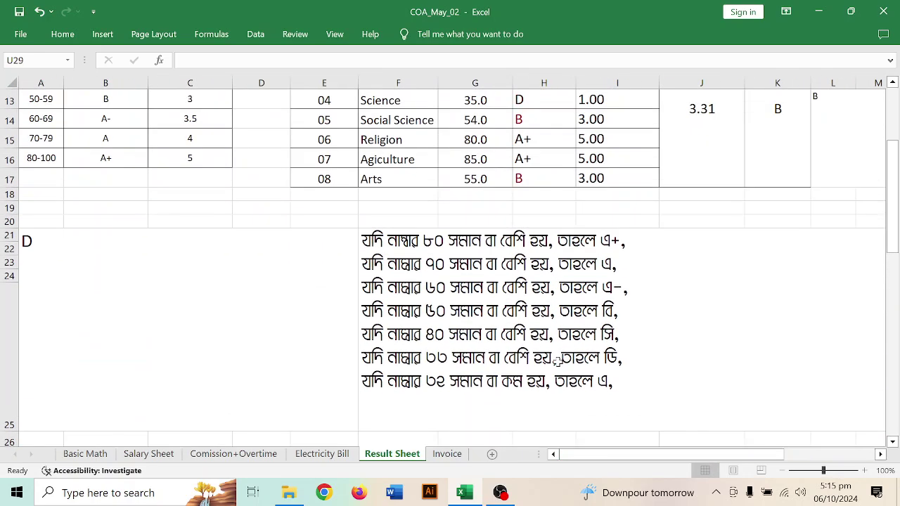
scroll(557, 362, up, 2)
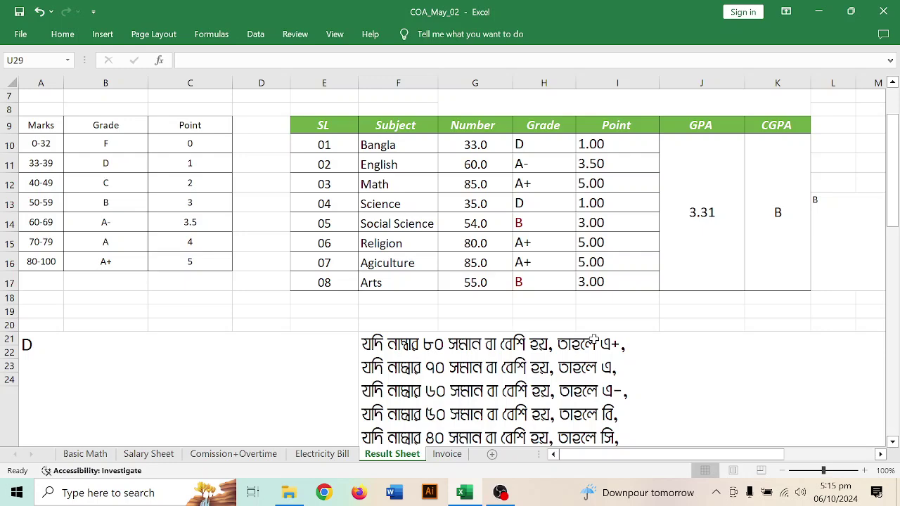
scroll(595, 341, up, 2)
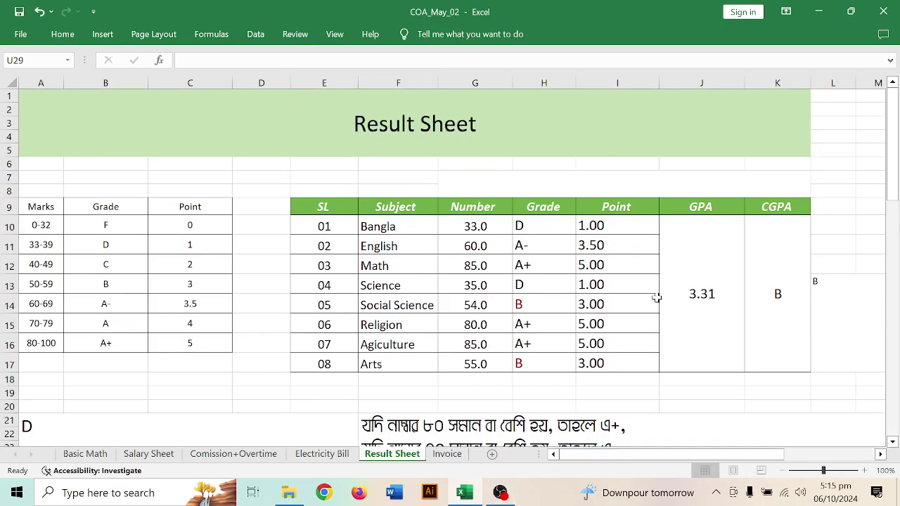
drag(320, 225, 764, 328)
click(450, 305)
drag(325, 225, 328, 361)
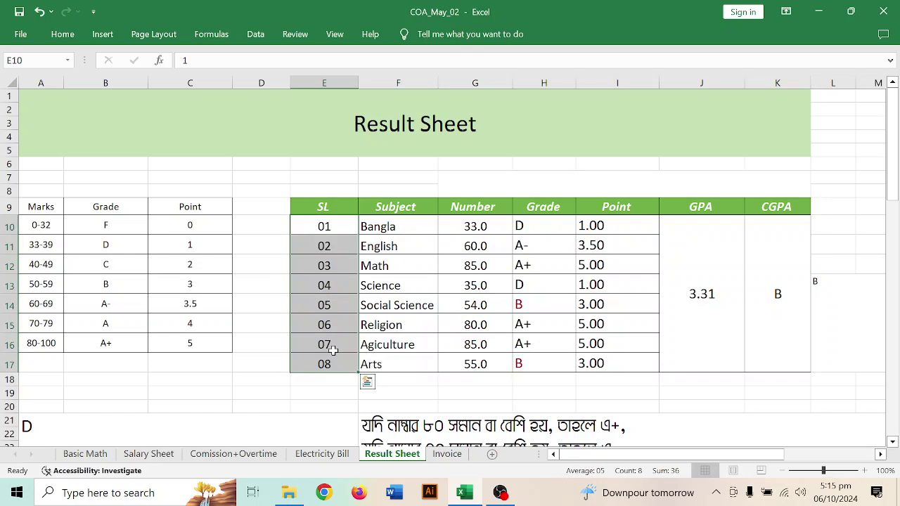
key(Delete)
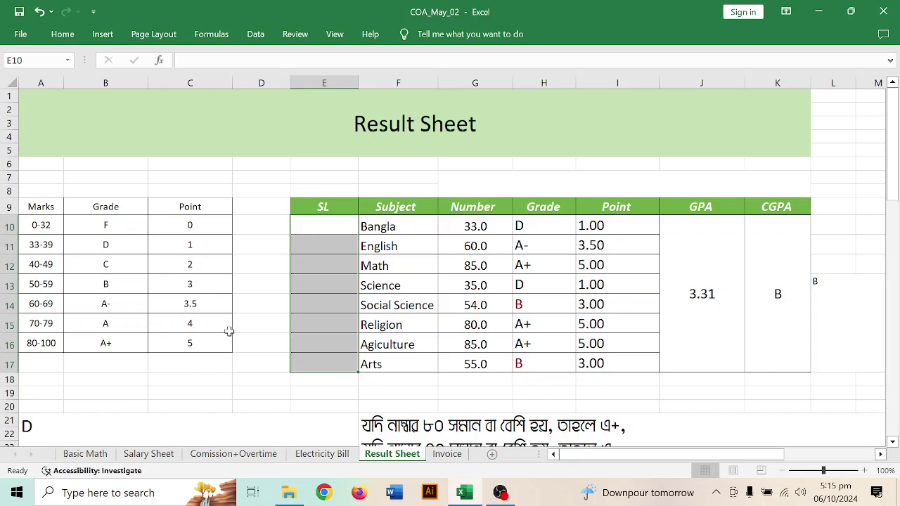
Enter the alphanumeric sample code ABC101 in C17, just below the grade-point table.
click(182, 370)
text(ABC11)
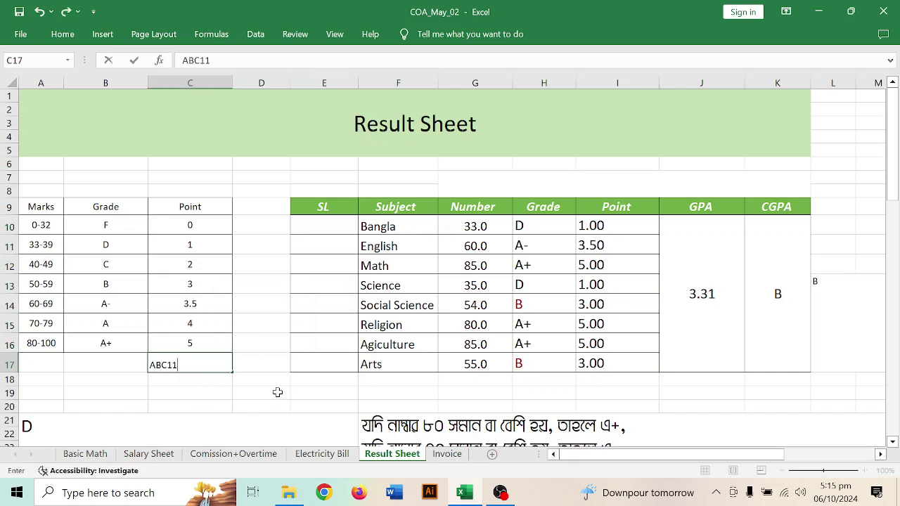
text(01)
click(251, 405)
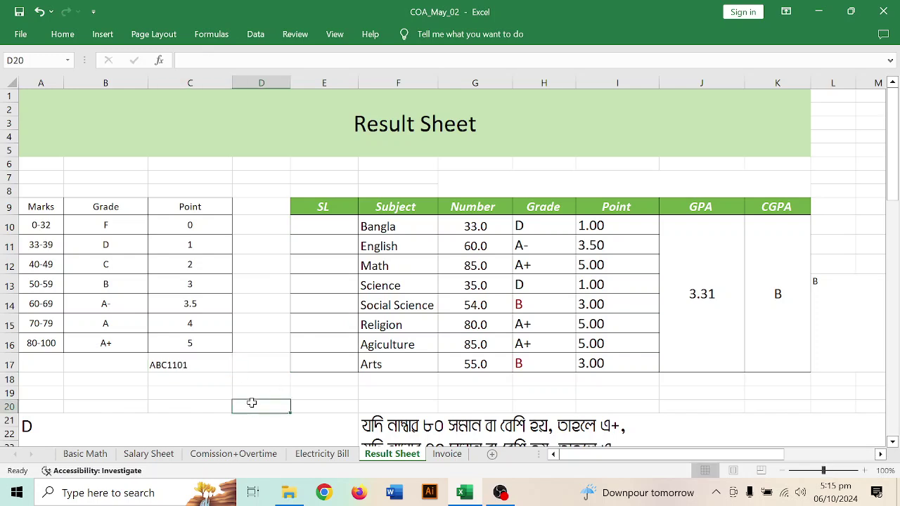
double_click(177, 367)
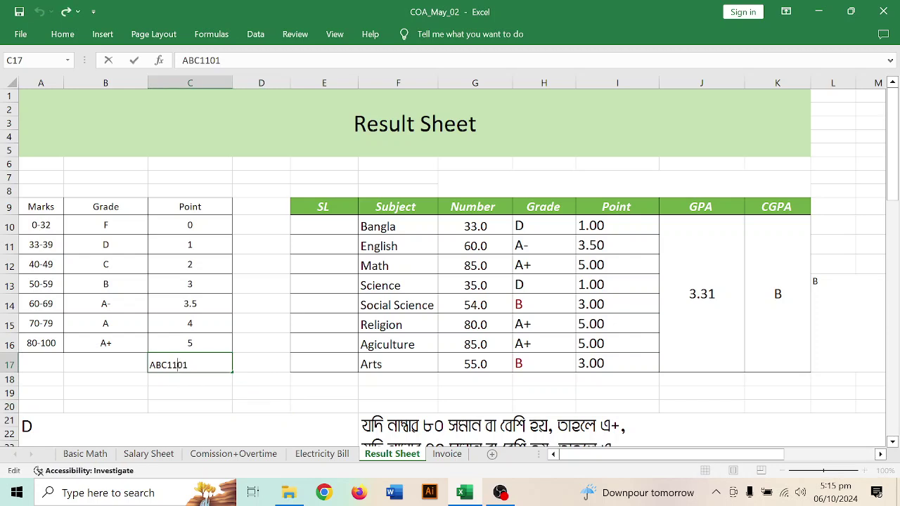
key(BackSpace)
click(215, 391)
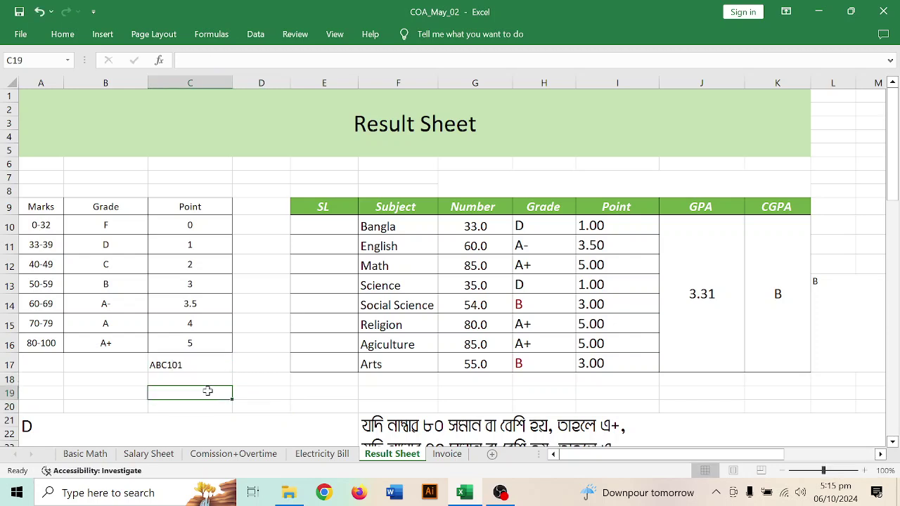
Copy ABC101 from C17 into E10, fill the SL column down to E17, and undo it.
click(180, 365)
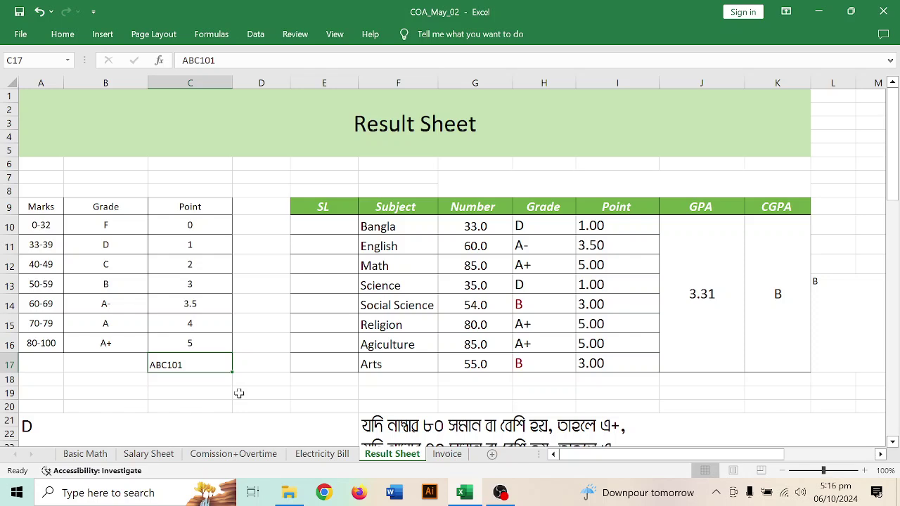
key(ctrl+c)
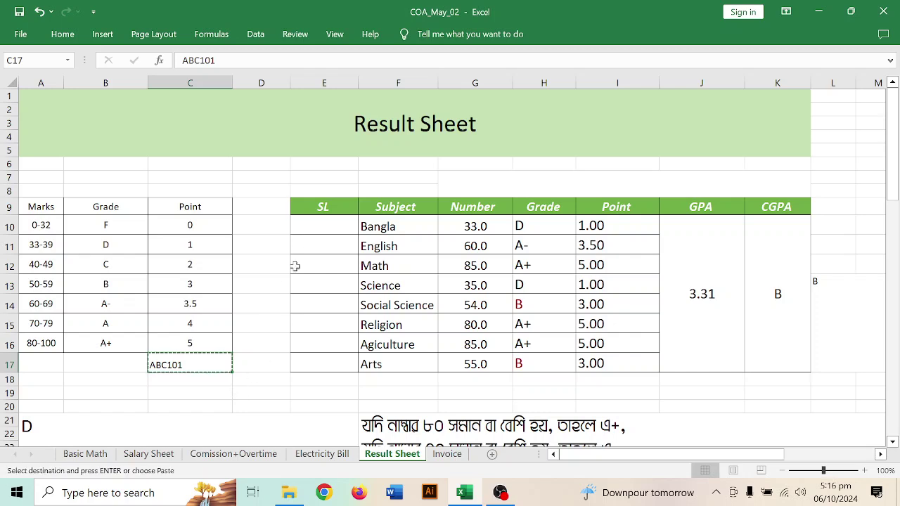
click(317, 227)
key(ctrl+v)
drag(358, 237, 358, 366)
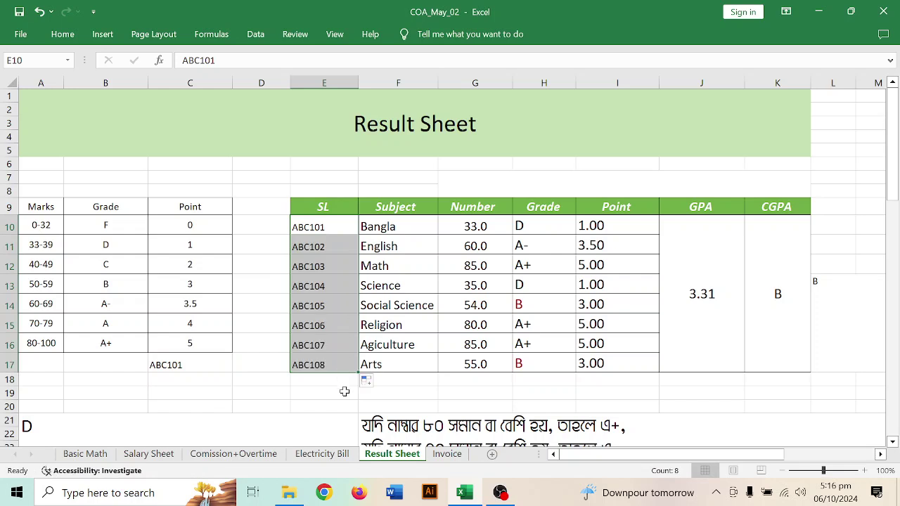
click(347, 391)
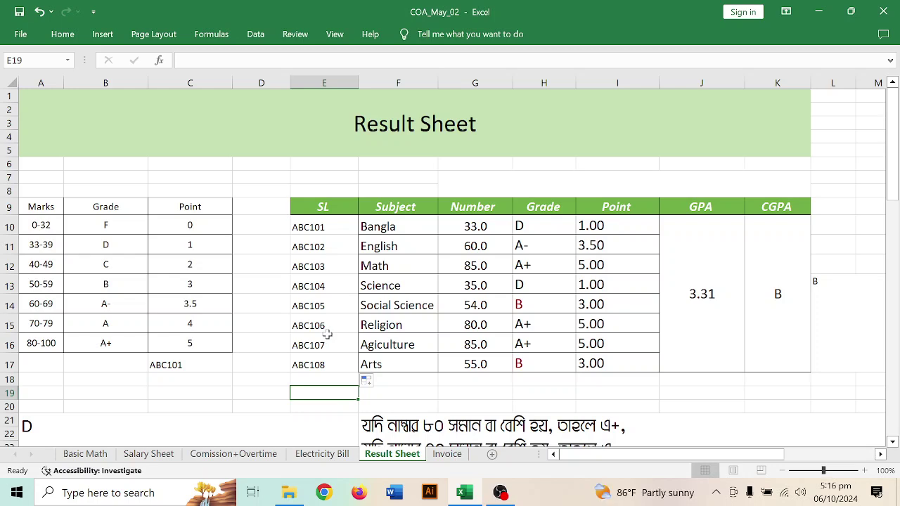
click(429, 392)
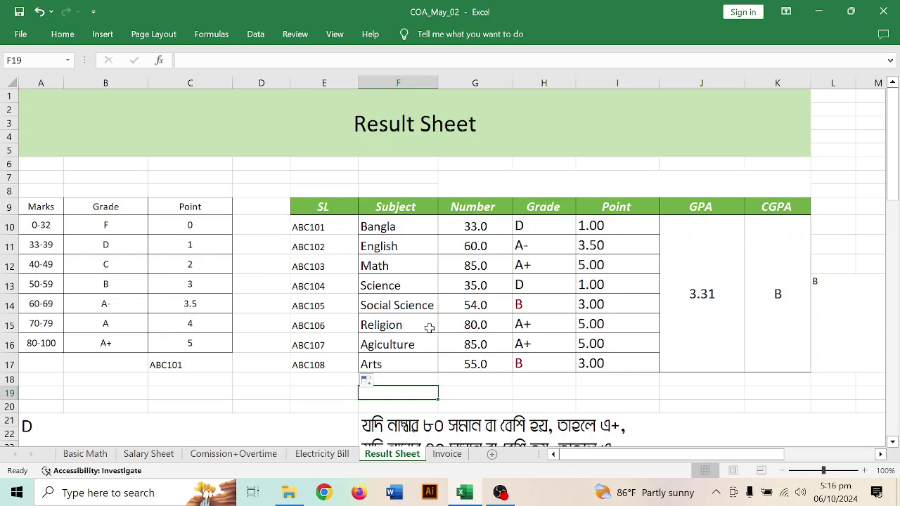
key(ctrl+z)
Enter 1 and 02 in E10 and E11 as plain serial numbers and try extending them down to E17.
click(316, 255)
click(315, 227)
key(BackSpace)
text(1)
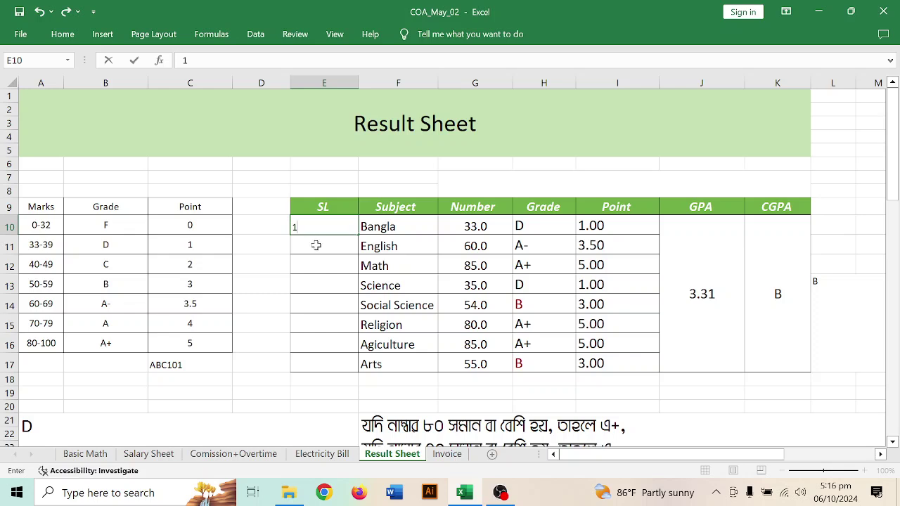
key(Return)
text(02)
key(Return)
drag(328, 227, 349, 364)
Undo the plain number fill and clear the two starting serials in E10 and E11.
key(ctrl+z)
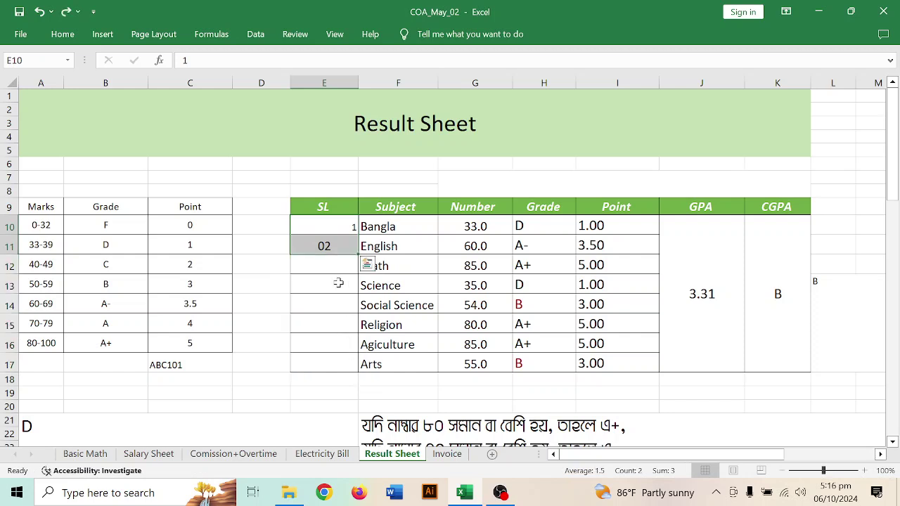
key(BackSpace)
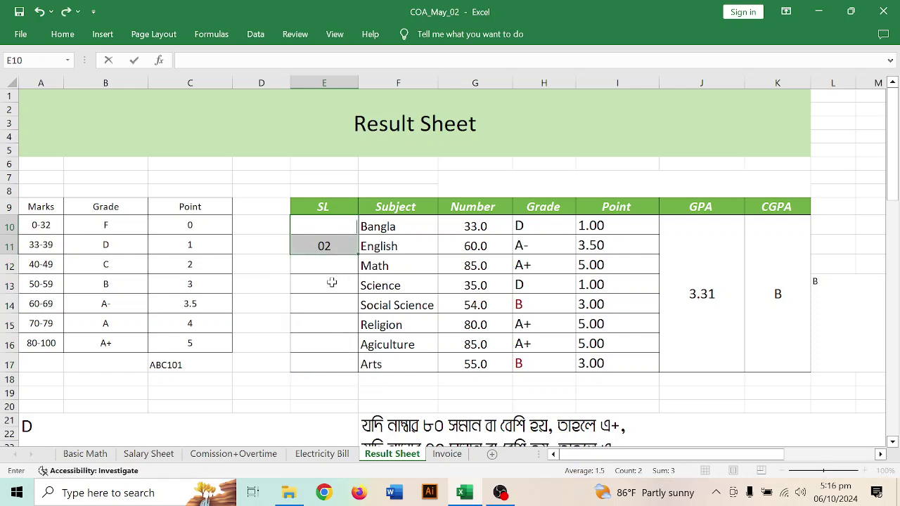
key(Return)
key(BackSpace)
Paste the code ABC101 from C17 into E10 and extend the series through E17, giving ABC101 to ABC108.
click(209, 363)
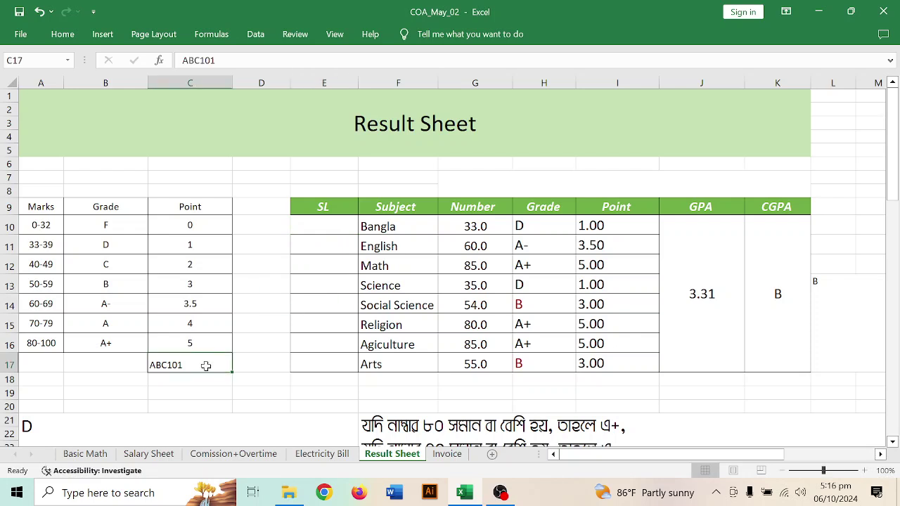
key(ctrl+c)
click(317, 225)
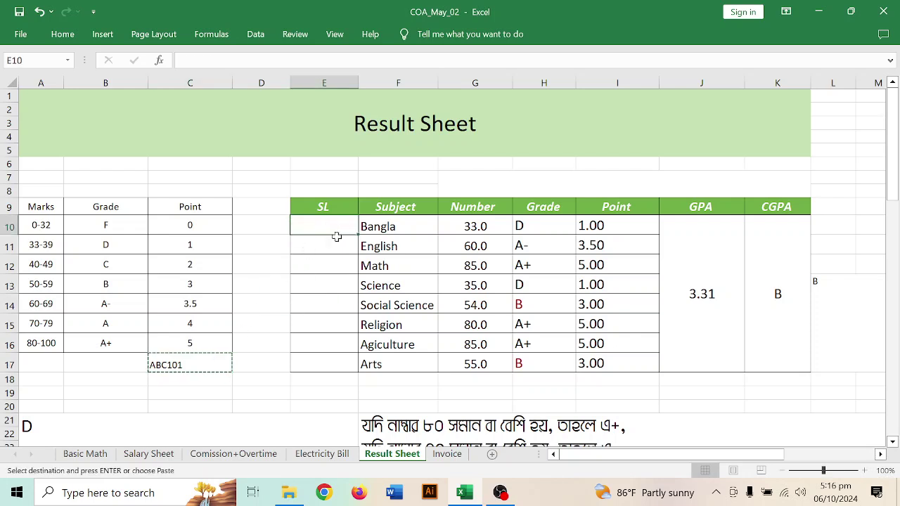
key(ctrl+v)
click(317, 298)
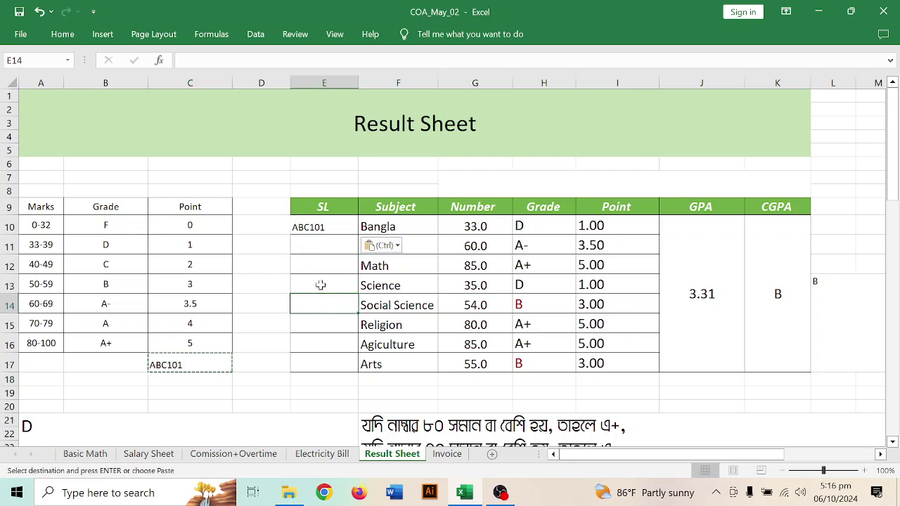
click(337, 230)
drag(358, 235, 358, 373)
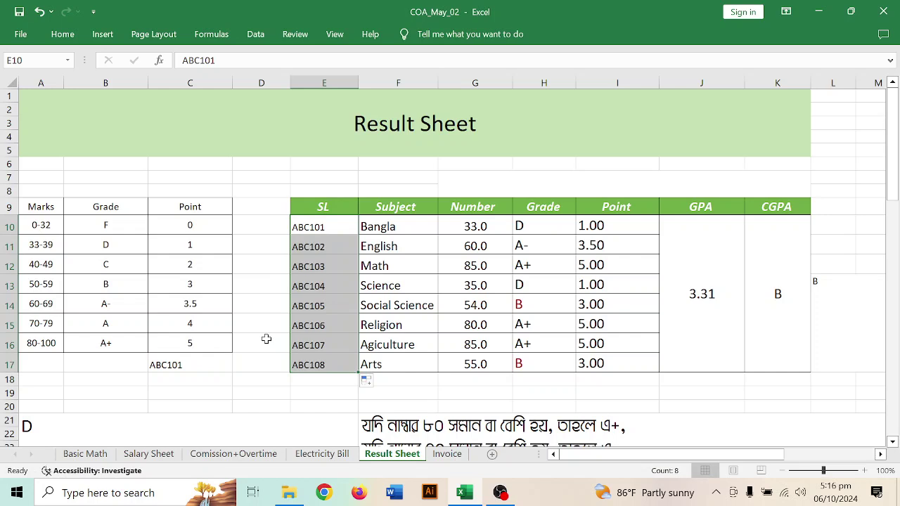
click(584, 312)
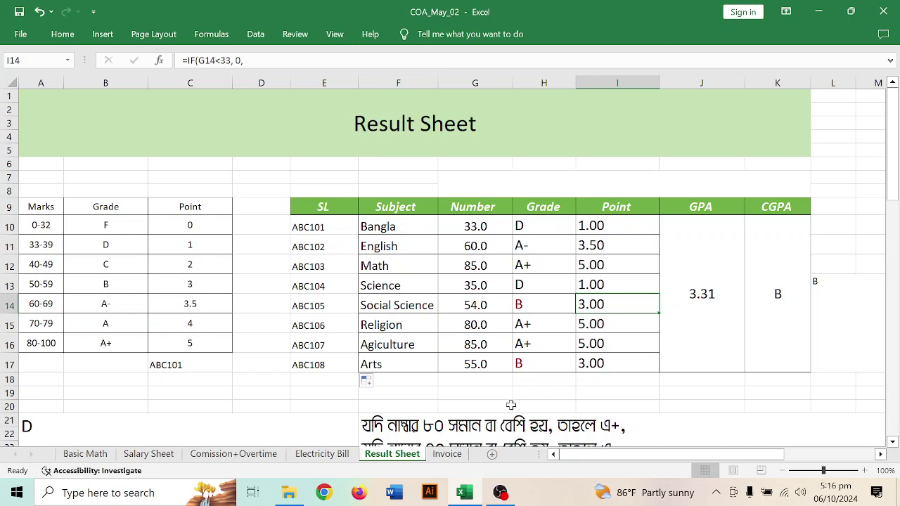
click(501, 494)
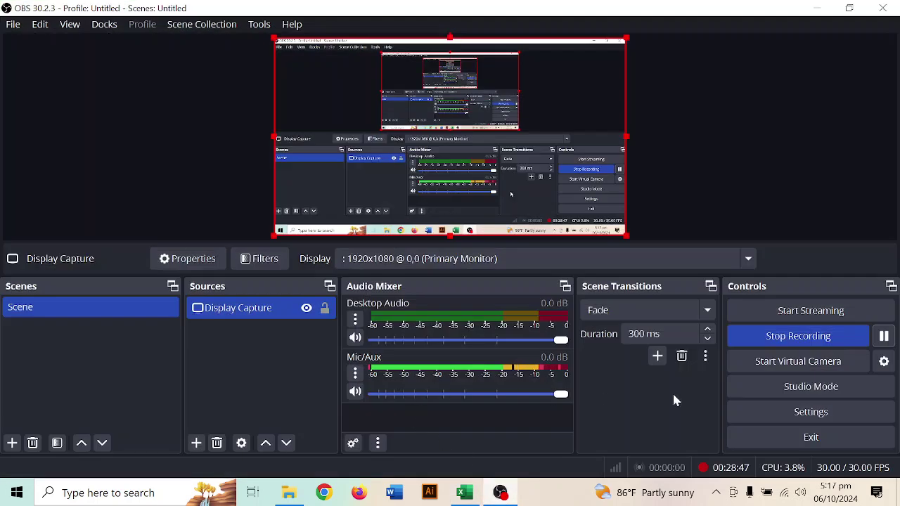